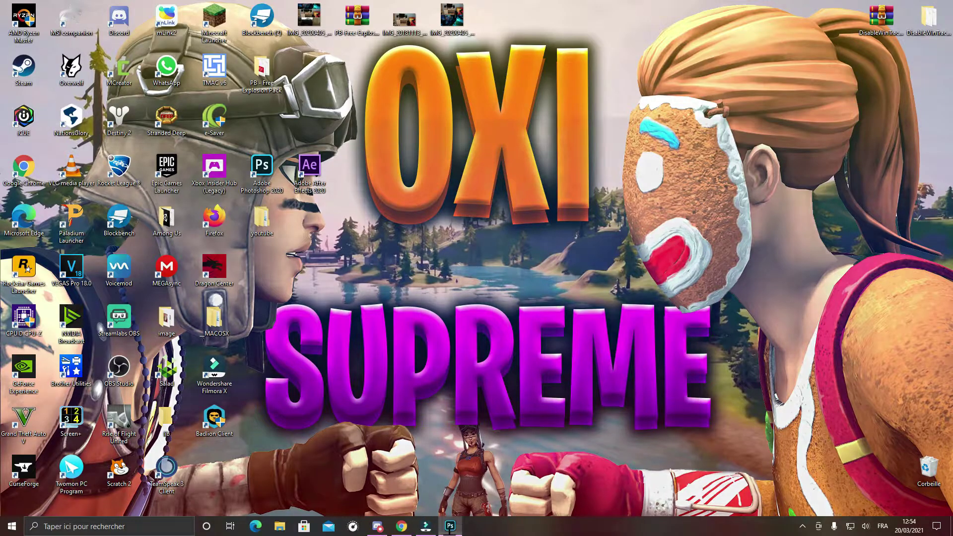
Switch to Photoshop and create a new document from the recent 1280 x 720 px, 300 ppi preset with a white background.
left_click(450, 527)
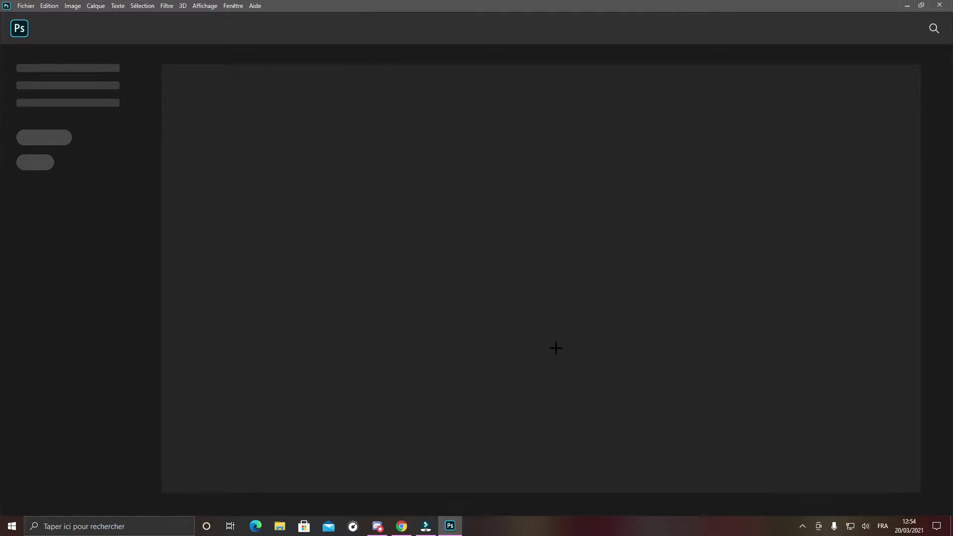
left_click(23, 7)
left_click(94, 23)
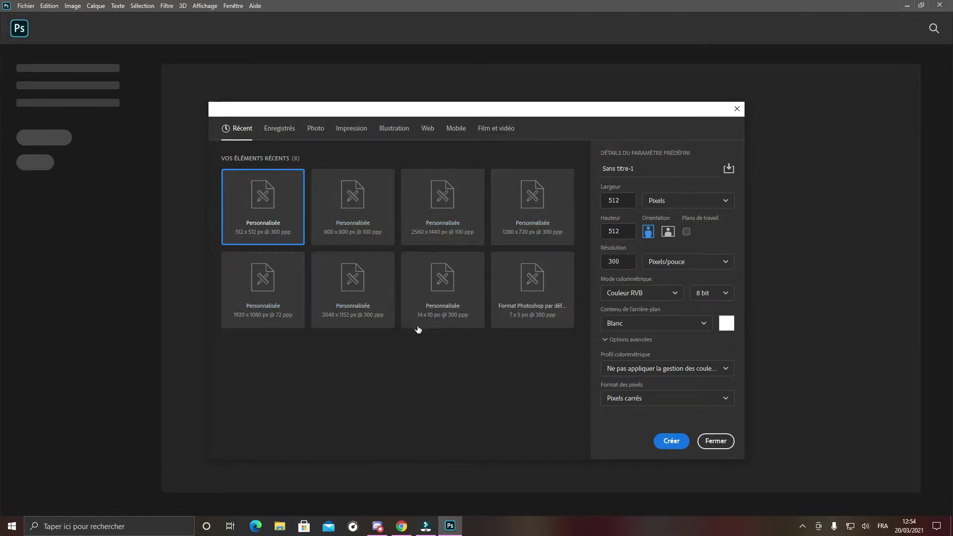
left_click(527, 203)
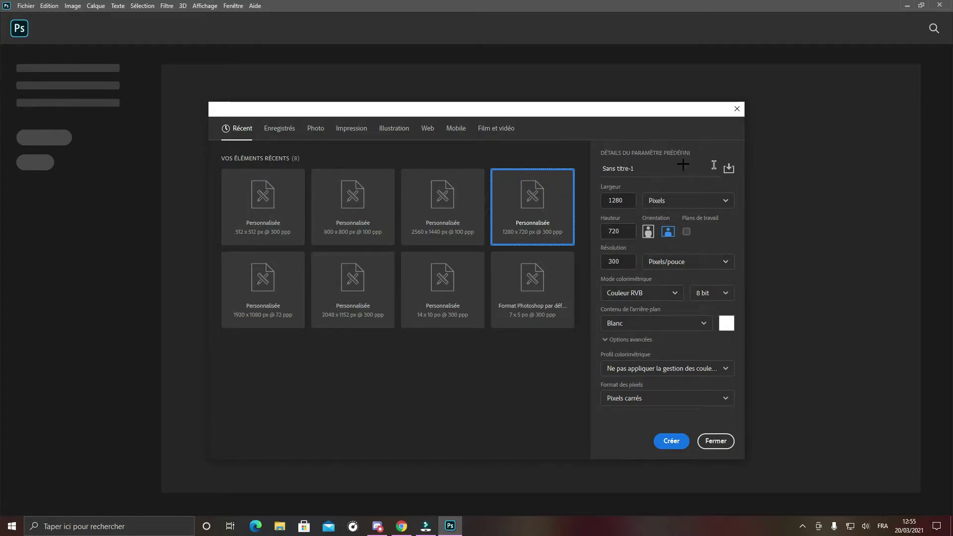
left_click(671, 441)
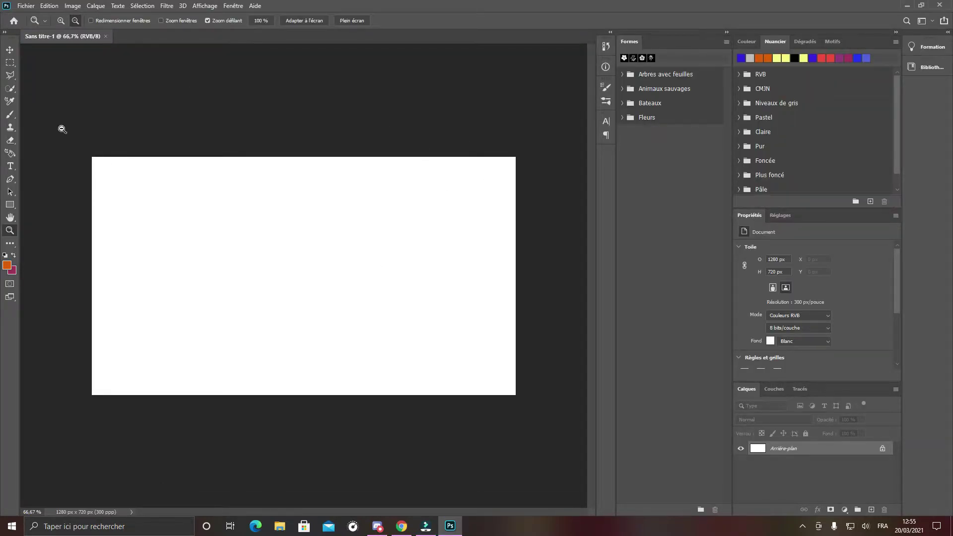
left_click(10, 62)
left_click_drag(80, 139, 563, 449)
left_click_drag(222, 118, 369, 485)
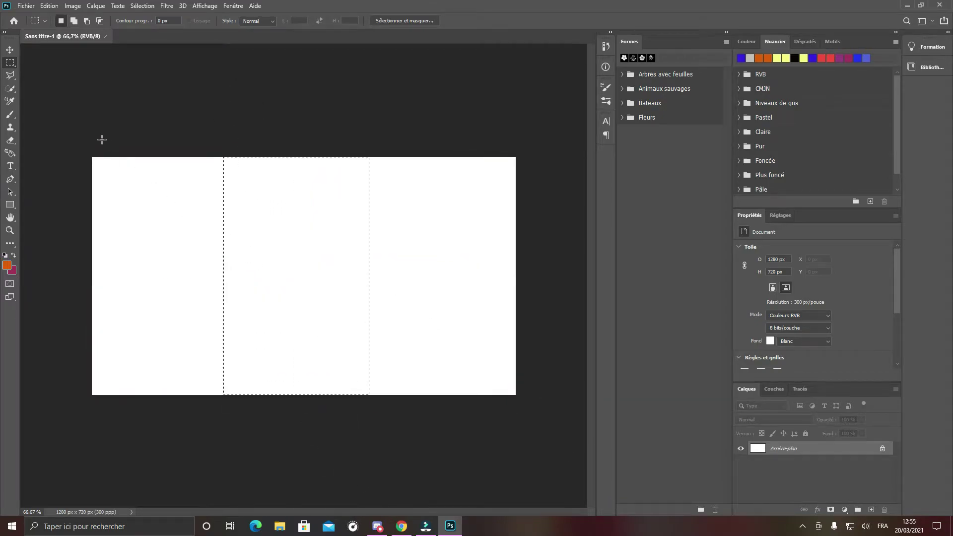
left_click_drag(75, 138, 427, 247)
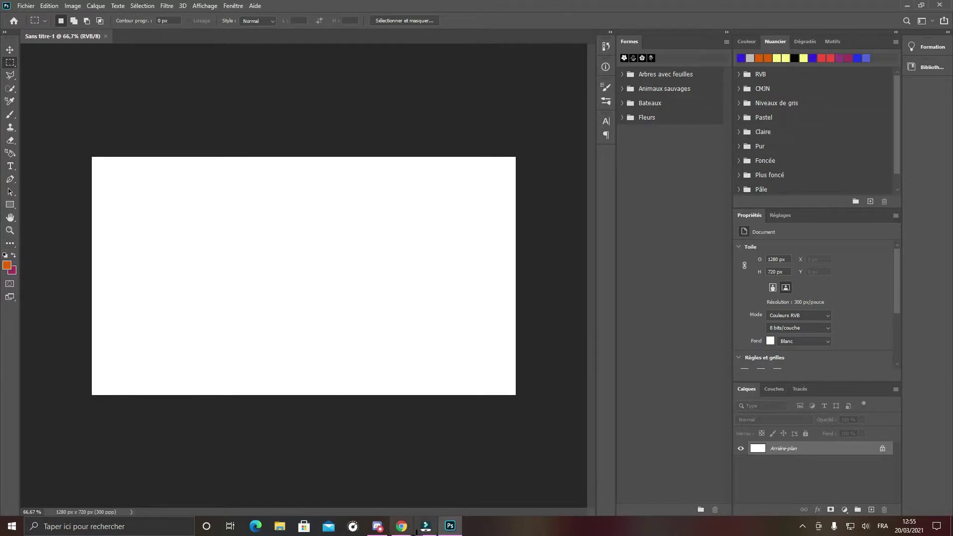
Switch to Chrome to view the PSD packs stored on MEGA, and return to Photoshop.
left_click(402, 526)
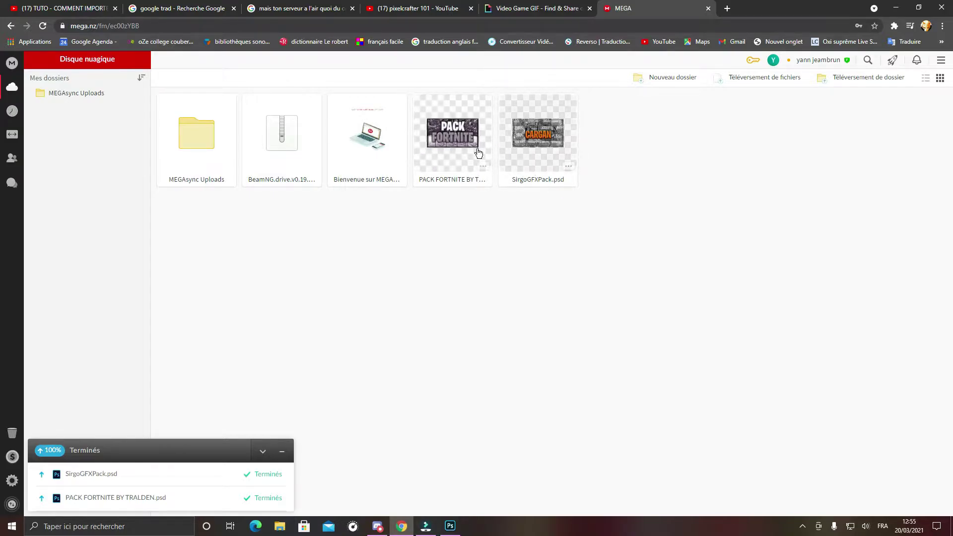
left_click(897, 7)
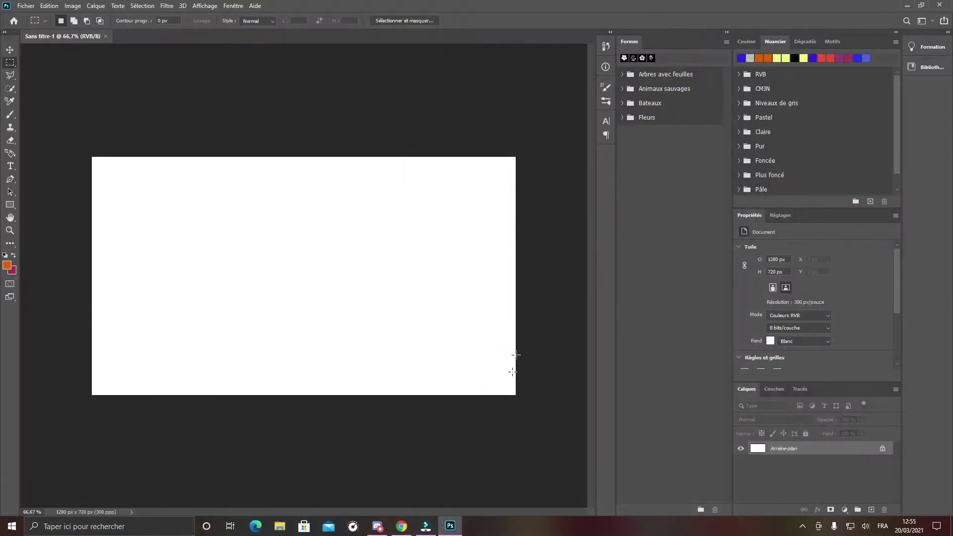
Open PACK FORTNITE BY TRALDEN from the Images photochope folder, always using Adobe Photoshop 2020 for .psd files and leaving missing fonts unresolved.
left_click(279, 528)
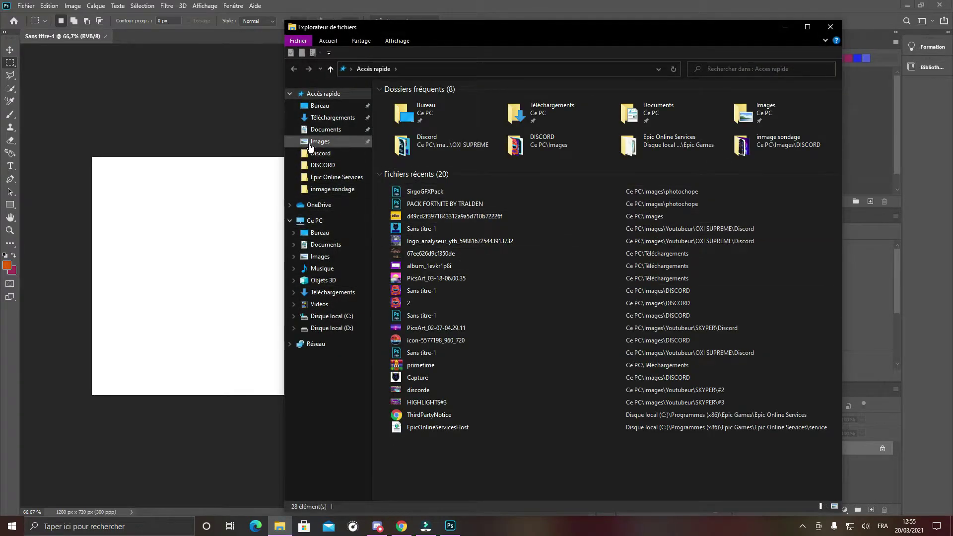
left_click(309, 144)
double_click(745, 115)
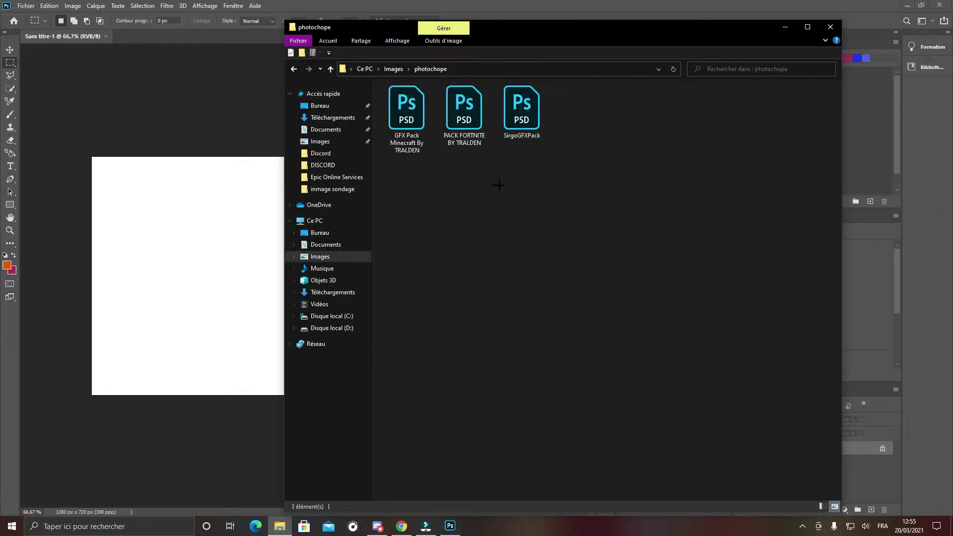
double_click(473, 106)
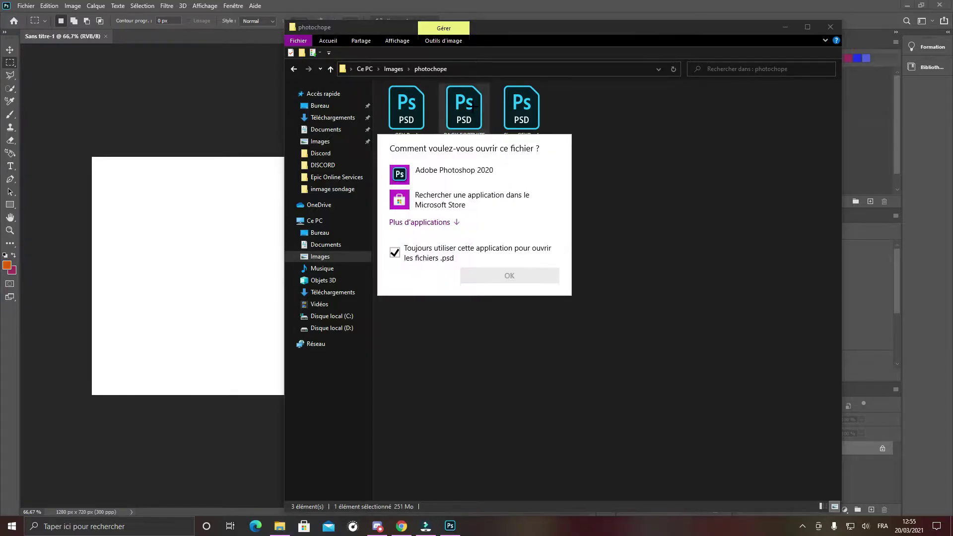
left_click(430, 176)
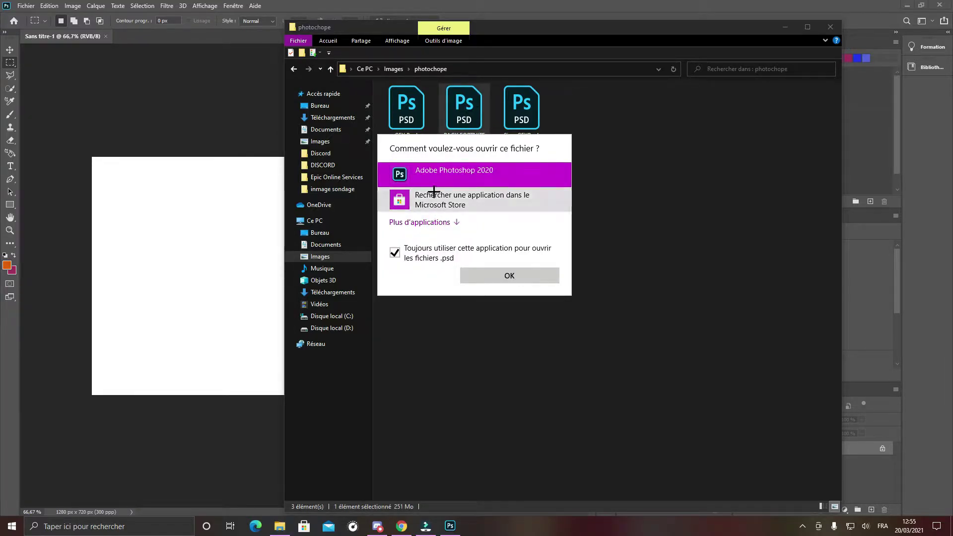
left_click(500, 275)
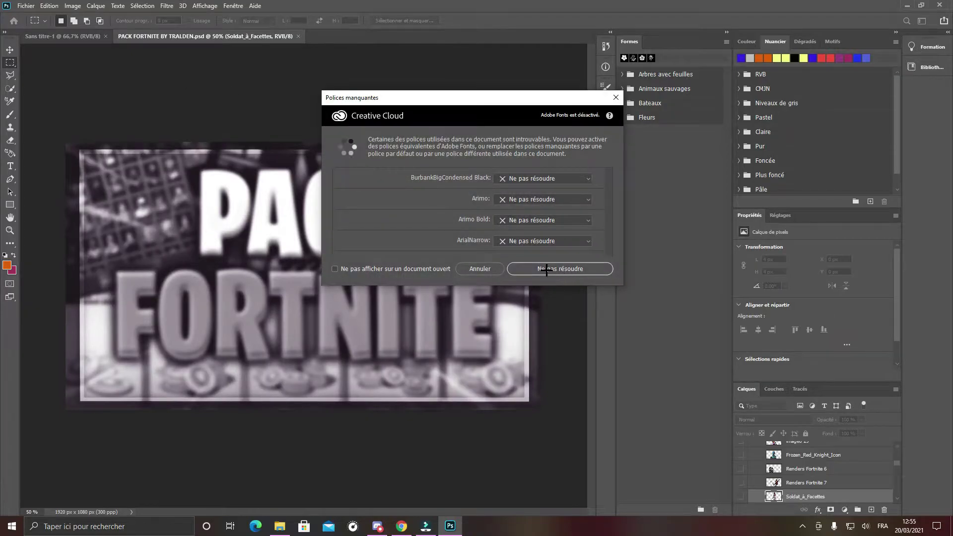
left_click(551, 270)
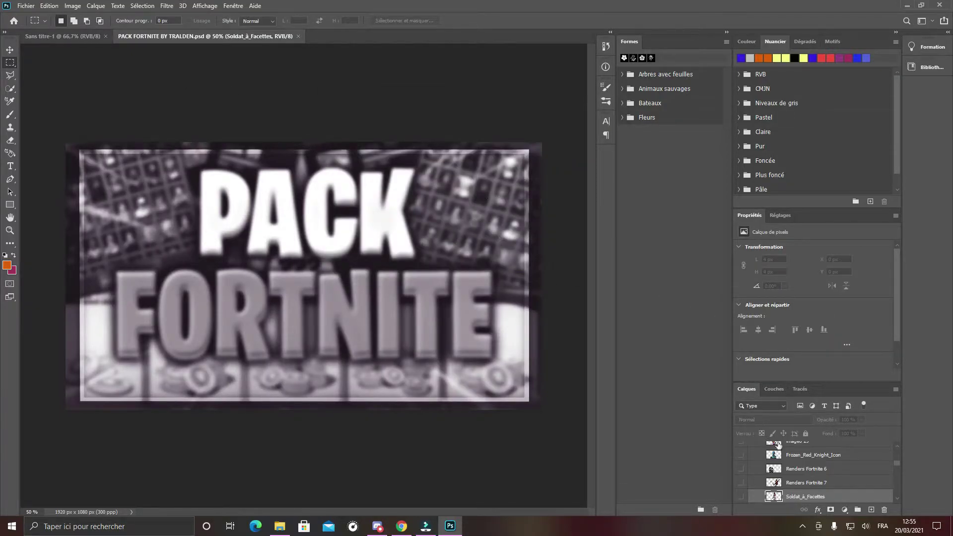
Collapse the Skins PNG (Fortnite) group and look through the pack's groups, toggling the visibility of the PACK FORTNITE BY TRALDEN group.
scroll(794, 462, "up", 5)
scroll(789, 469, "up", 5)
left_click(759, 483)
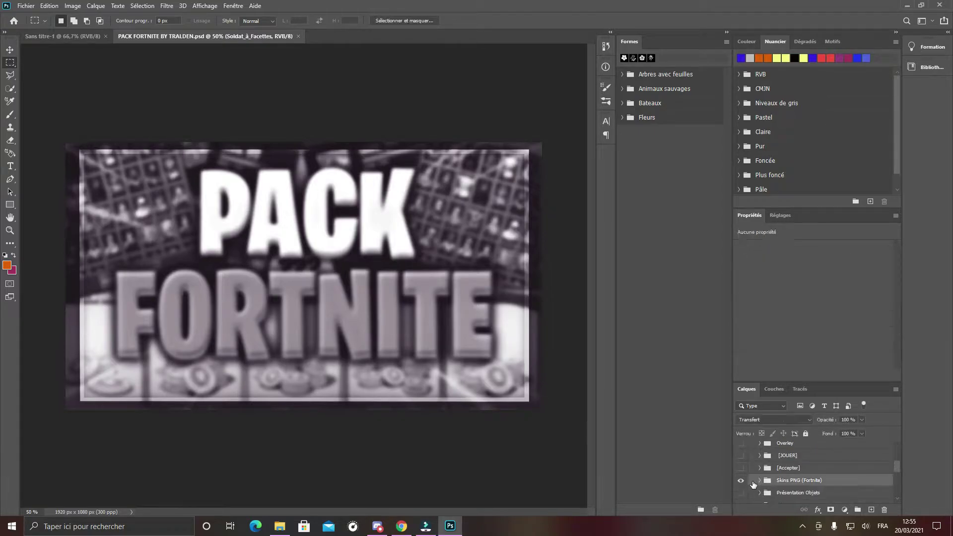
scroll(788, 470, "up", 3)
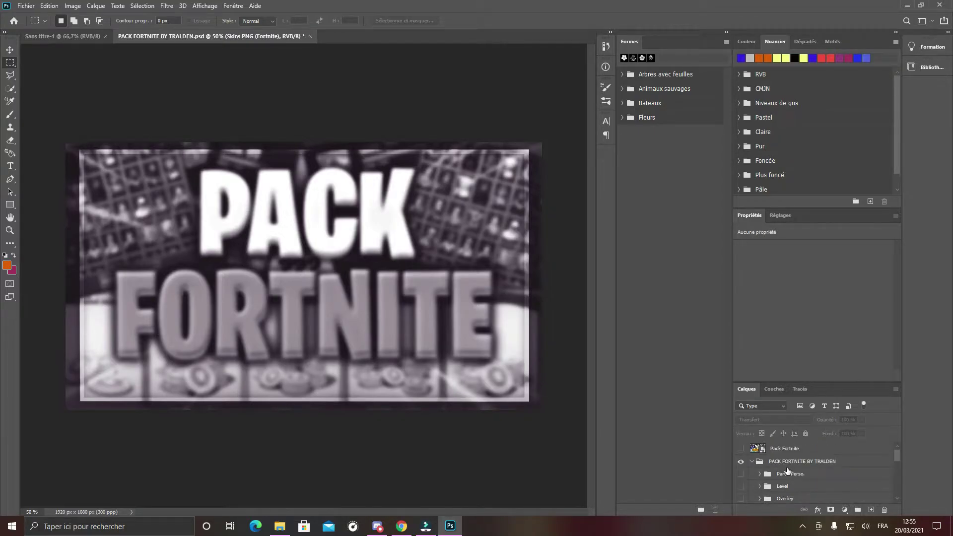
left_click(742, 465)
left_click(742, 465)
scroll(772, 467, "down", 8)
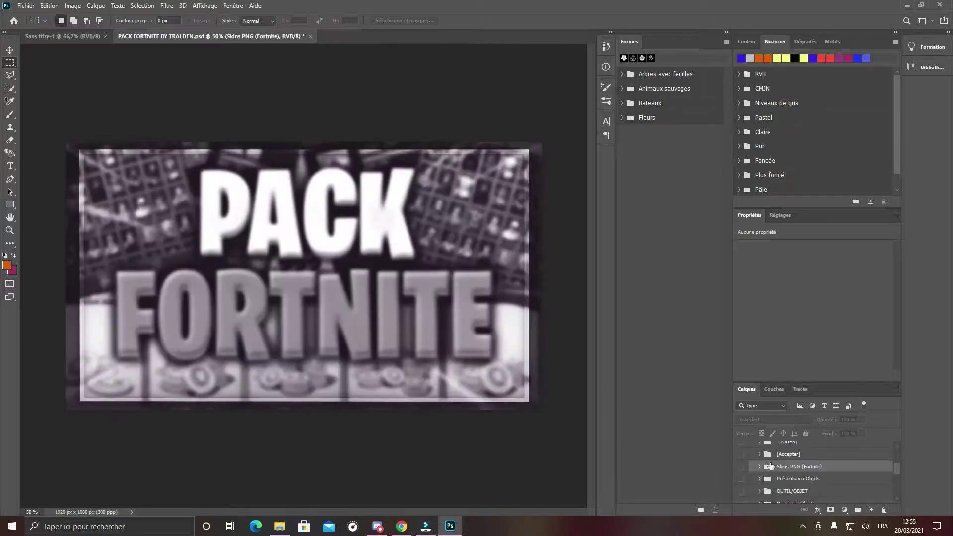
scroll(755, 489, "up", 5)
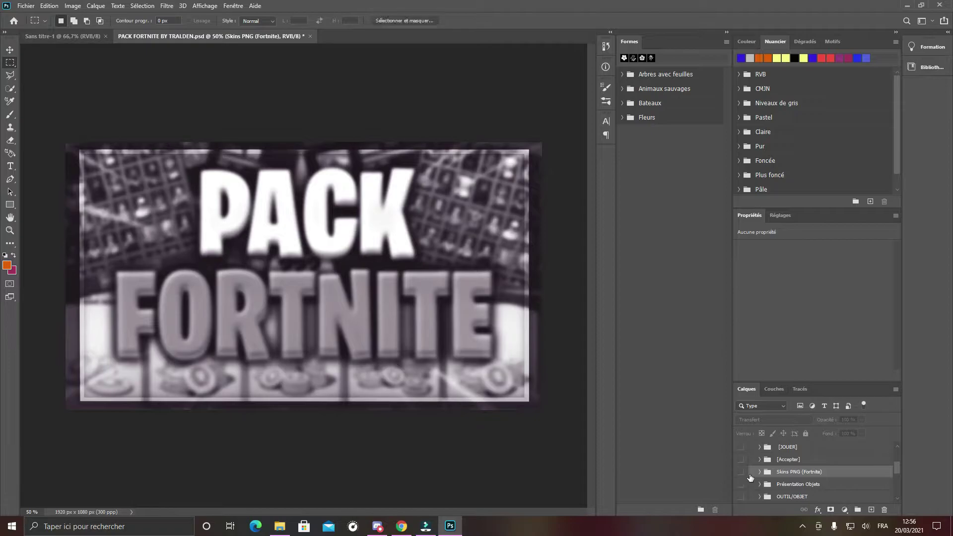
Expand the Skins PNG (Fortnite) group and preview skins such as layers 4 and 5, hiding each one again.
left_click(760, 472)
scroll(748, 479, "down", 2)
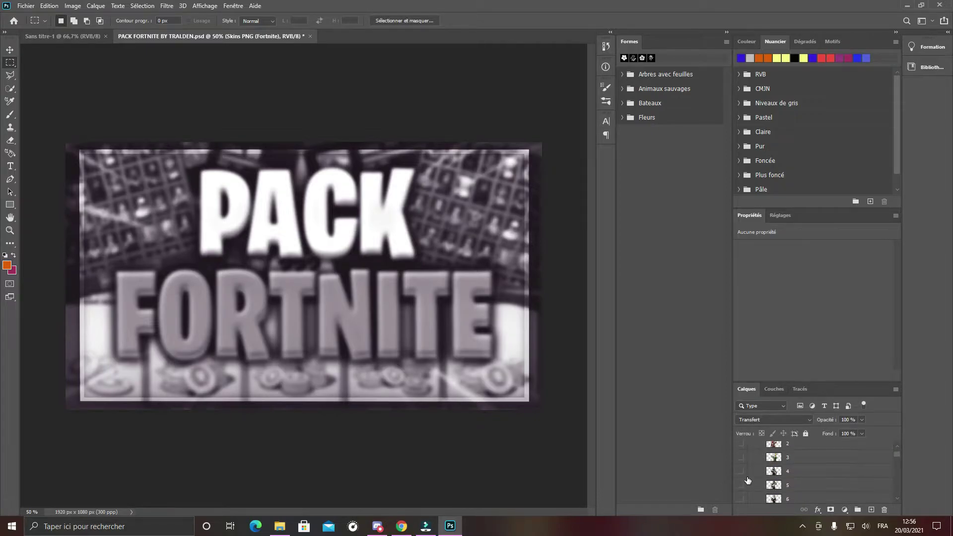
left_click(741, 472)
left_click(741, 471)
left_click(740, 486)
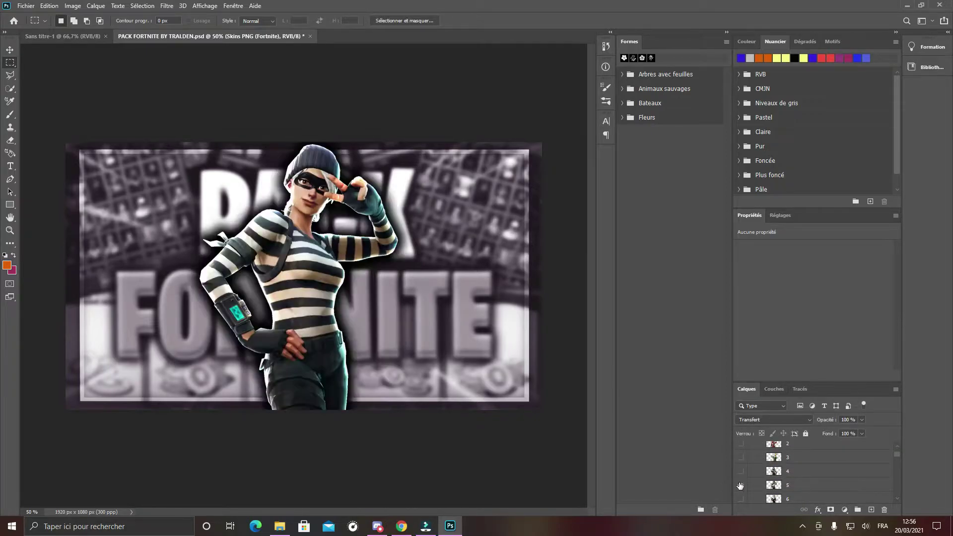
left_click(741, 486)
scroll(745, 489, "down", 1)
left_click(740, 485)
left_click(741, 485)
Preview further skins, including the hoverboard sniper and the gingerbread character, by showing each layer briefly and hiding it again.
scroll(744, 488, "down", 2)
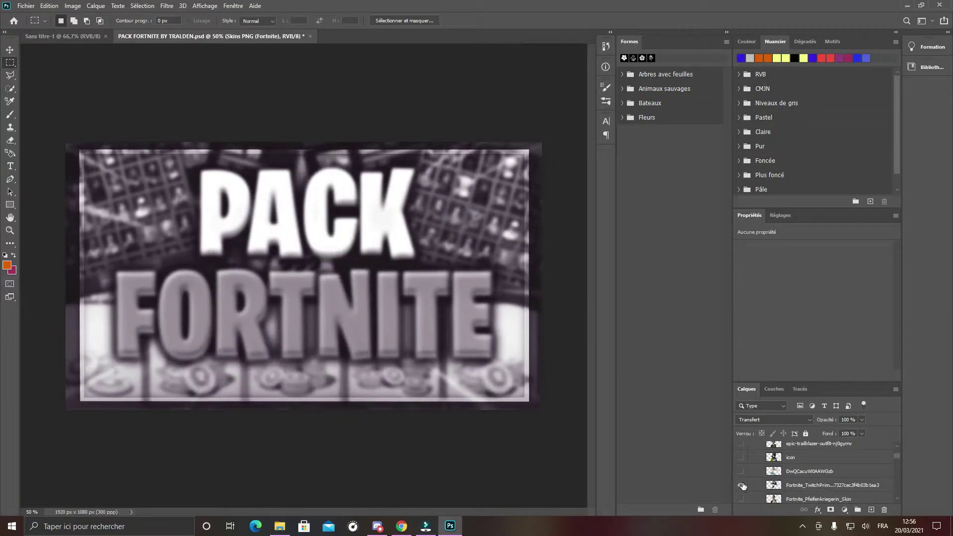
left_click(742, 486)
left_click(741, 485)
left_click(740, 471)
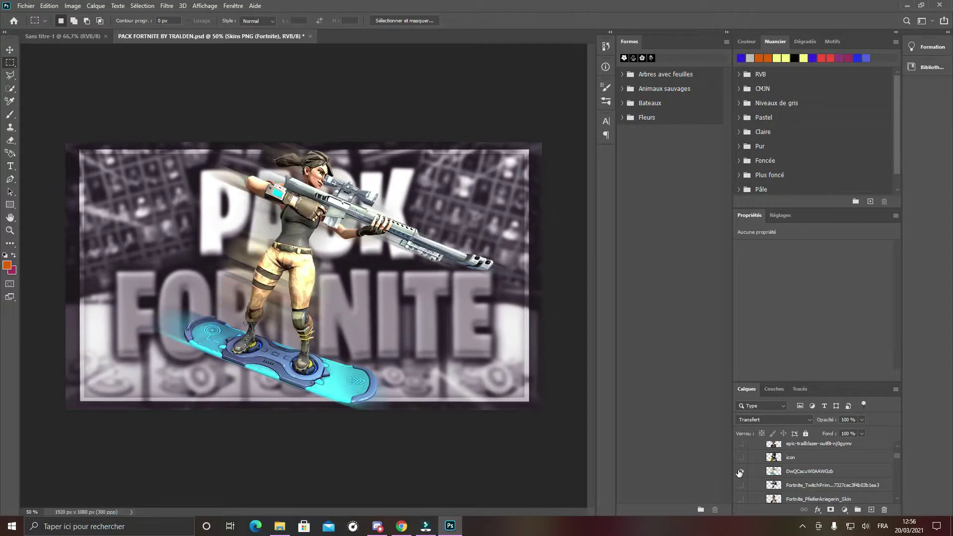
left_click(740, 471)
scroll(756, 489, "down", 2)
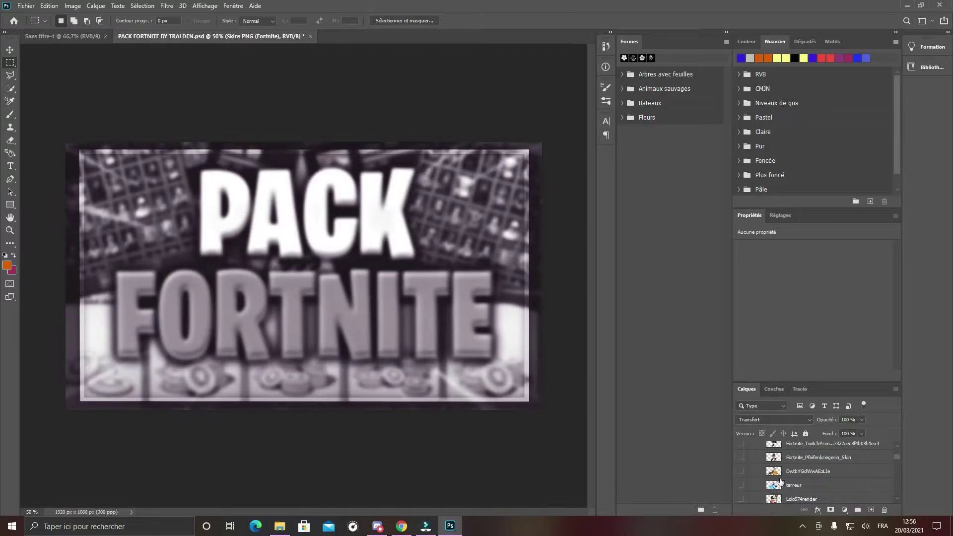
left_click(741, 473)
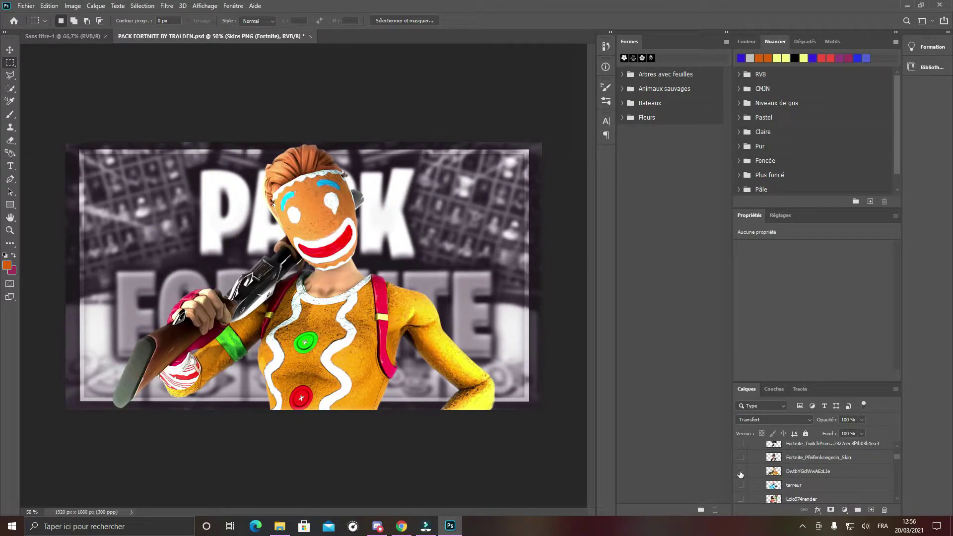
left_click(740, 472)
scroll(740, 472, "down", 5)
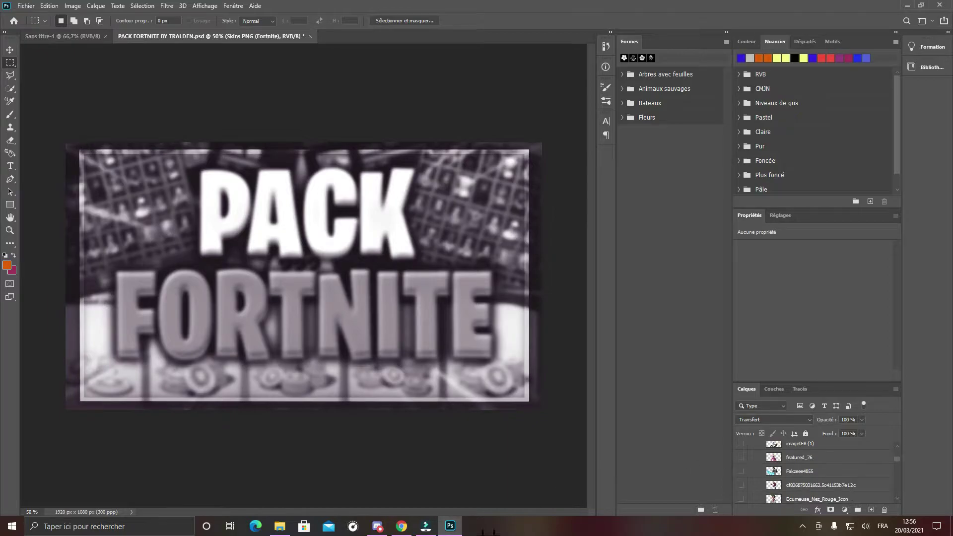
Open the SirgoGFXPack file from the photochope folder.
left_click(280, 526)
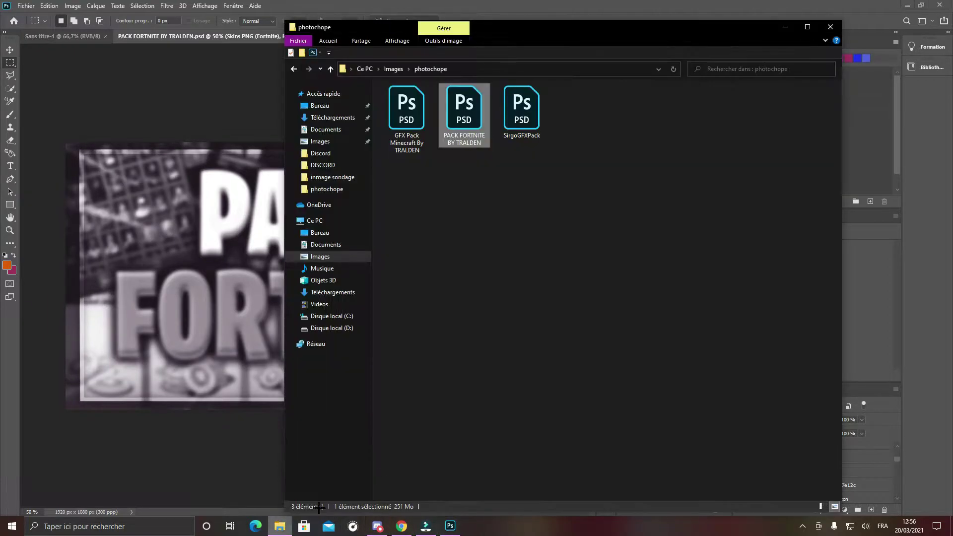
double_click(516, 105)
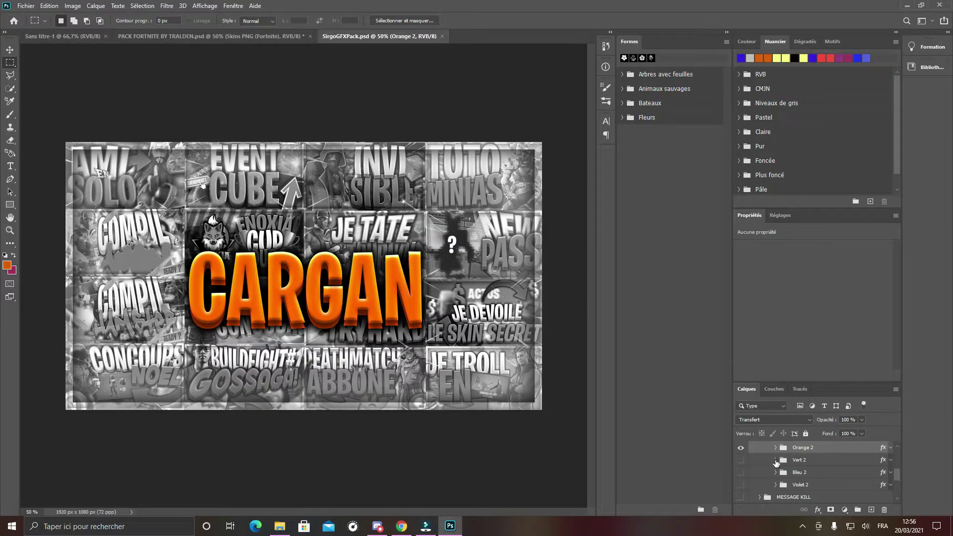
Hide the orange CARGAN text, collapse the Cargan - Bold group, and hide the POLICES/TEXT group.
scroll(780, 467, "down", 2)
scroll(780, 468, "up", 3)
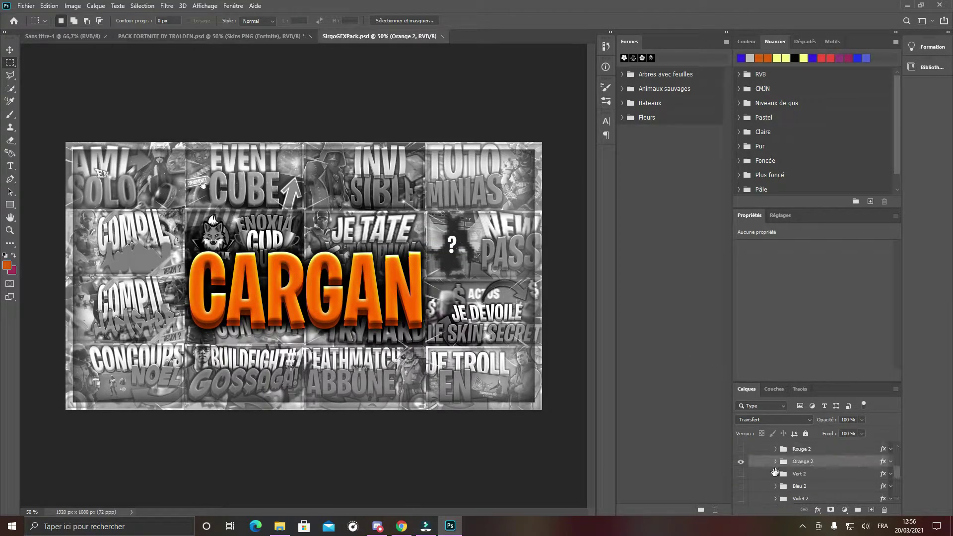
left_click(742, 462)
scroll(773, 465, "up", 2)
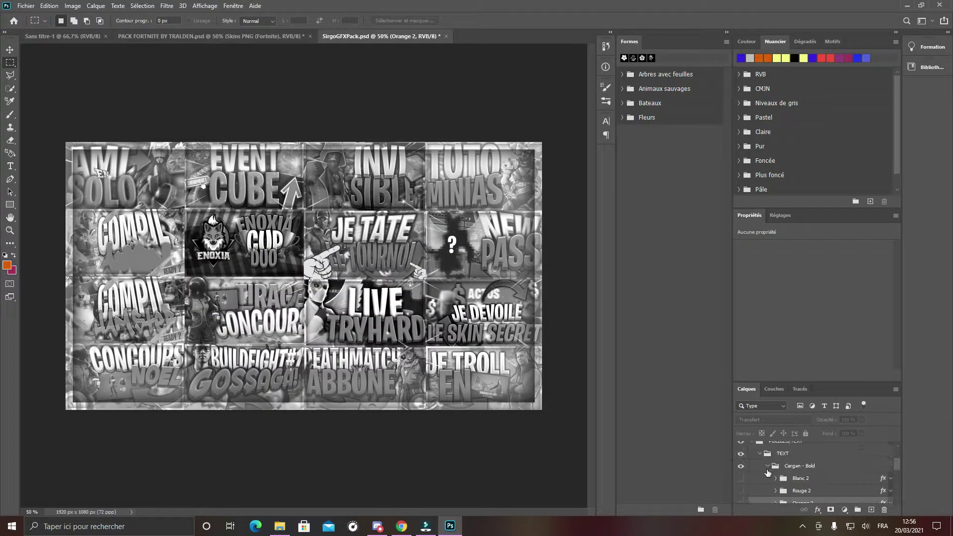
left_click(767, 466)
left_click(754, 467)
scroll(754, 467, "up", 1)
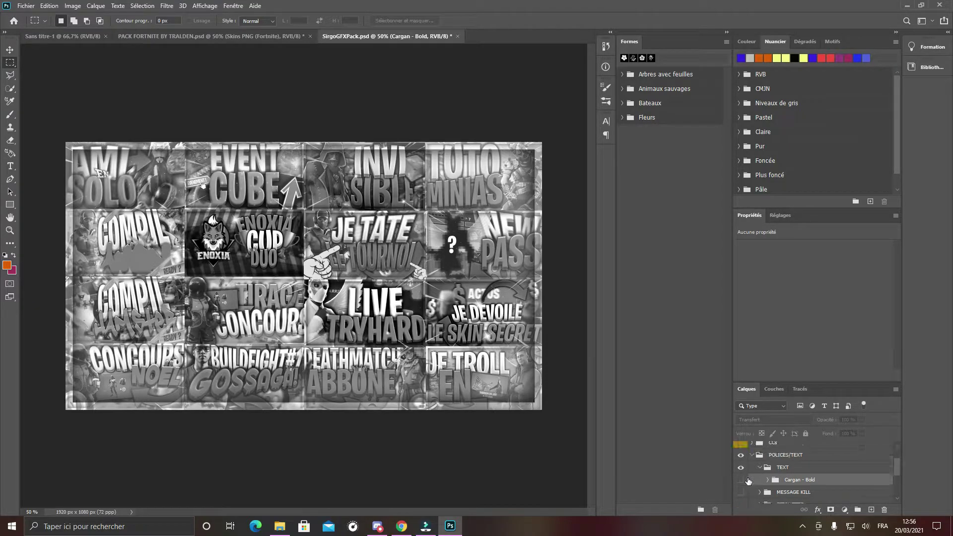
scroll(772, 472, "up", 2)
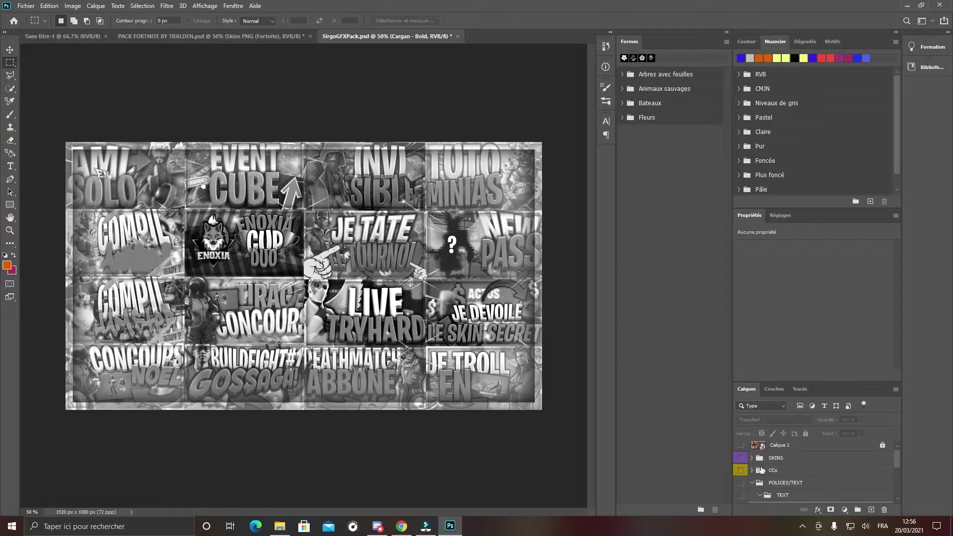
Make the CCs group visible, preview its #9 layer by toggling it, and collapse the group.
left_click(741, 470)
left_click(752, 471)
scroll(784, 482, "down", 5)
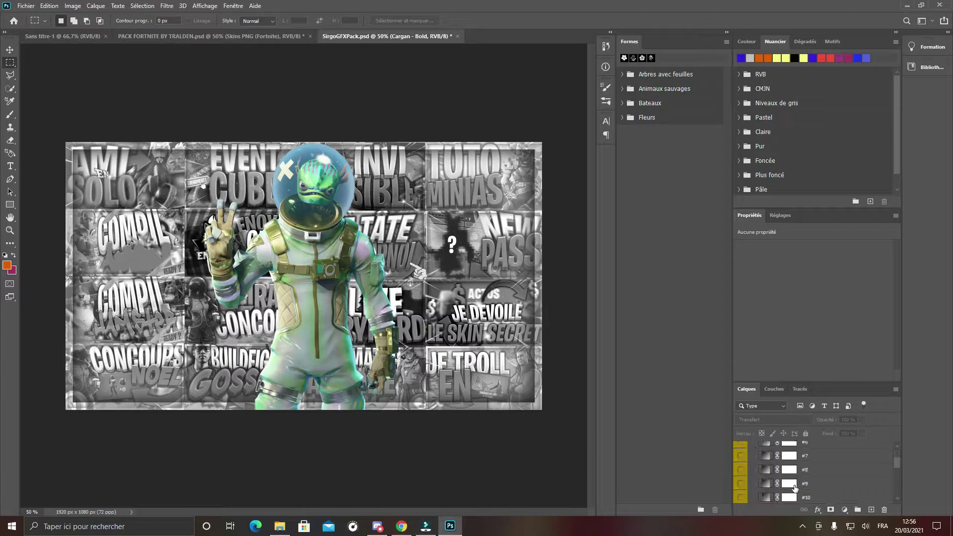
left_click(741, 483)
left_click(741, 484)
scroll(767, 473, "up", 2)
left_click(755, 459)
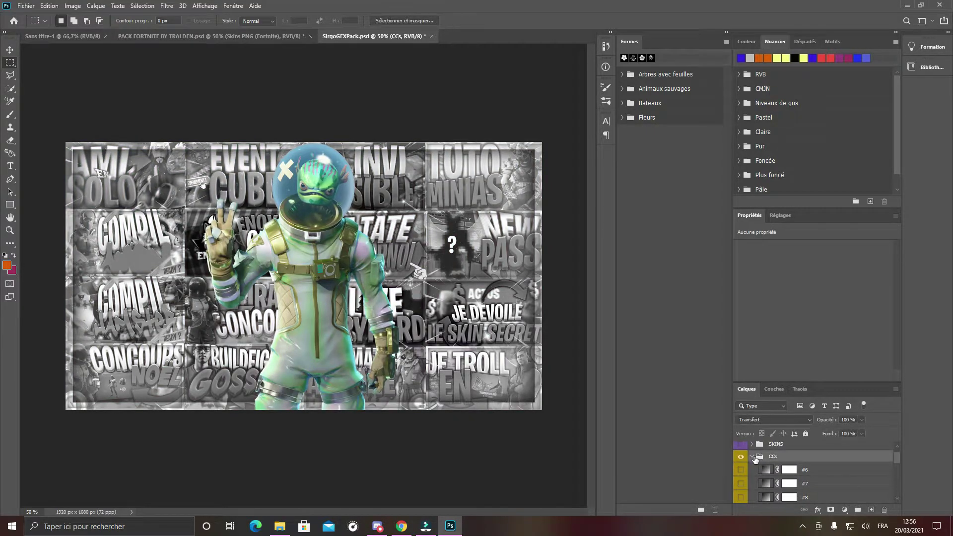
left_click(752, 457)
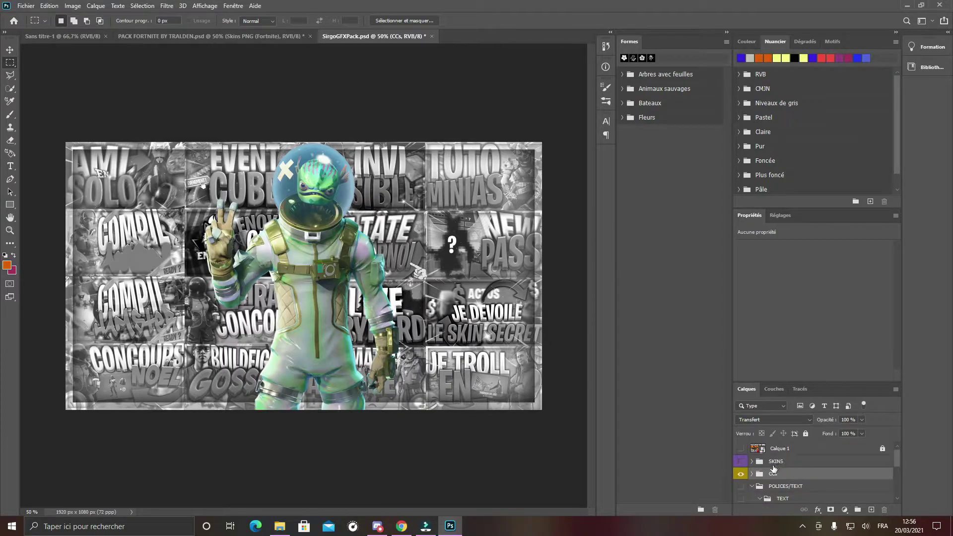
Collapse the POLICES/TEXT group to reveal the pack's remaining layer groups.
scroll(774, 469, "down", 1)
left_click(752, 459)
scroll(790, 467, "down", 1)
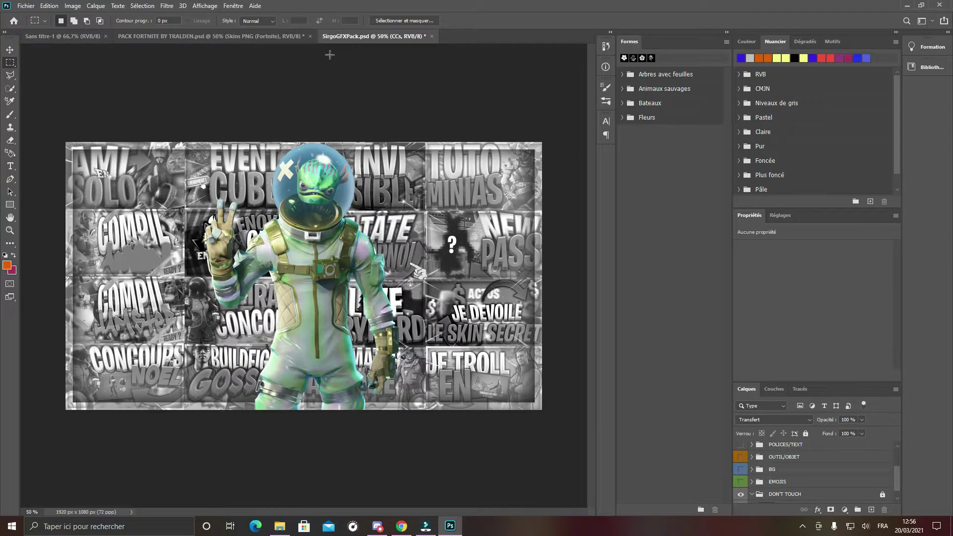
Expand the BG group and preview background layers 1 to 4 one at a time, hiding each again.
left_click(752, 470)
scroll(806, 473, "down", 1)
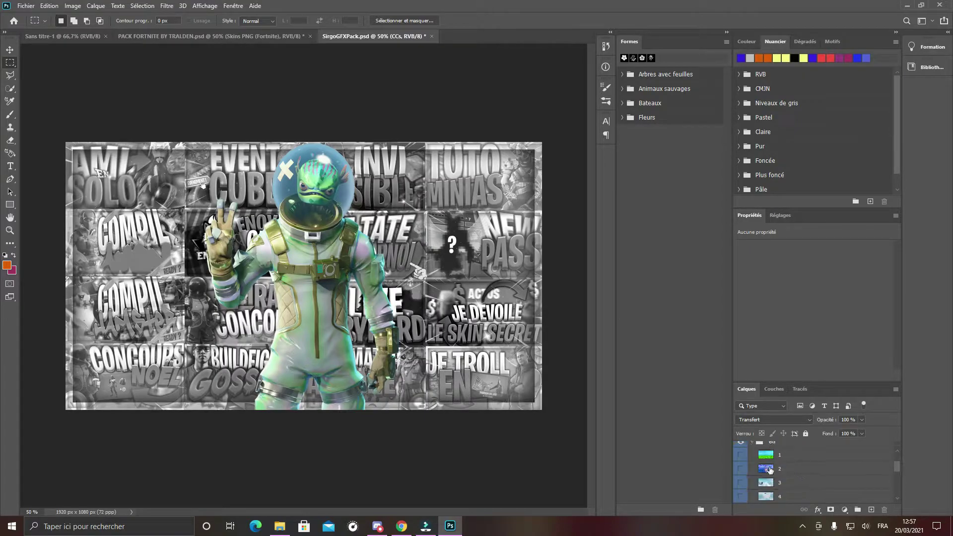
left_click(740, 455)
left_click(740, 456)
left_click(741, 469)
left_click(741, 469)
left_click(741, 483)
left_click(741, 483)
left_click(742, 496)
left_click(741, 496)
Preview background layers 5 to 8 of the BG group one at a time, hiding each again.
scroll(767, 473, "down", 1)
left_click(741, 483)
left_click(741, 483)
left_click(741, 496)
scroll(742, 497, "down", 1)
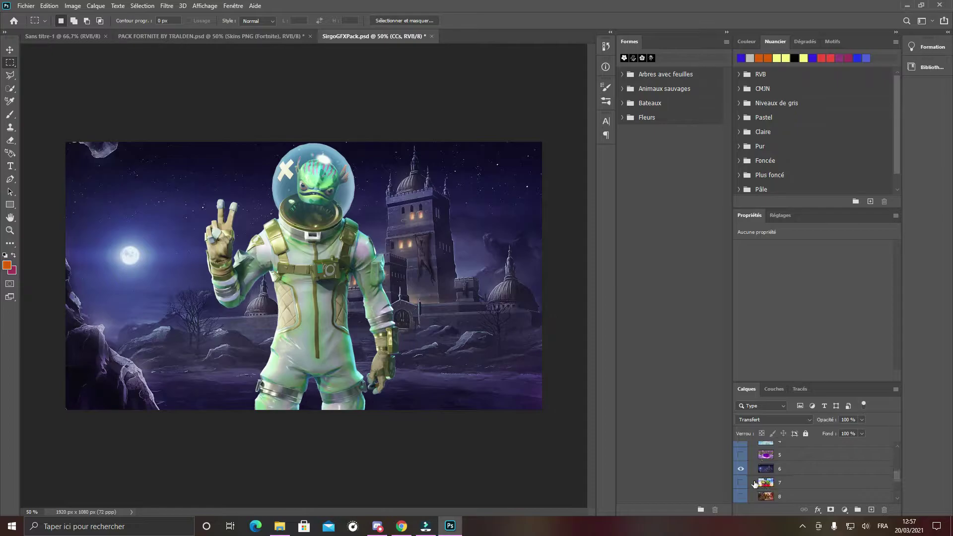
left_click(742, 469)
left_click(741, 483)
left_click(741, 483)
left_click(741, 496)
left_click(741, 497)
Show background layer 9 in the BG group and duplicate it into the Sans titre-1 document.
scroll(742, 496, "down", 1)
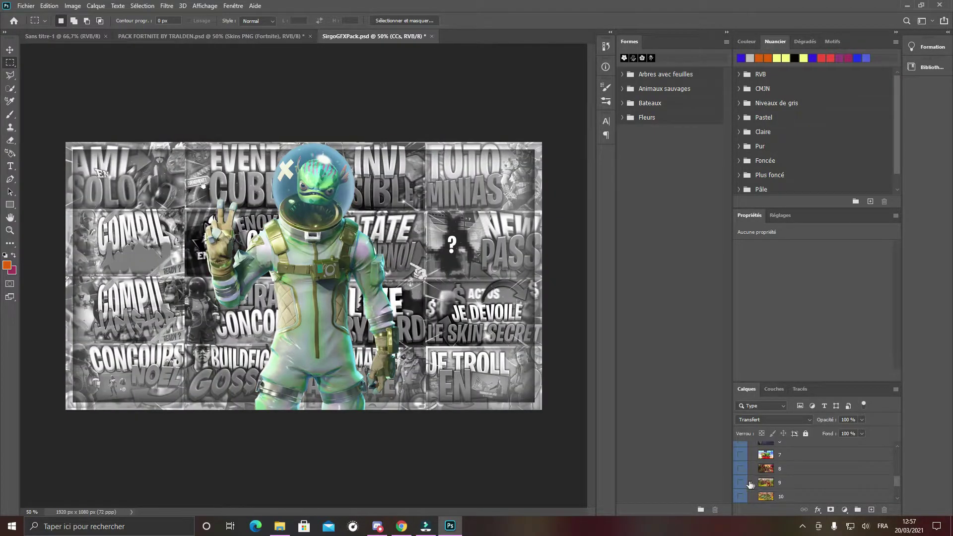
left_click(741, 483)
right_click(791, 483)
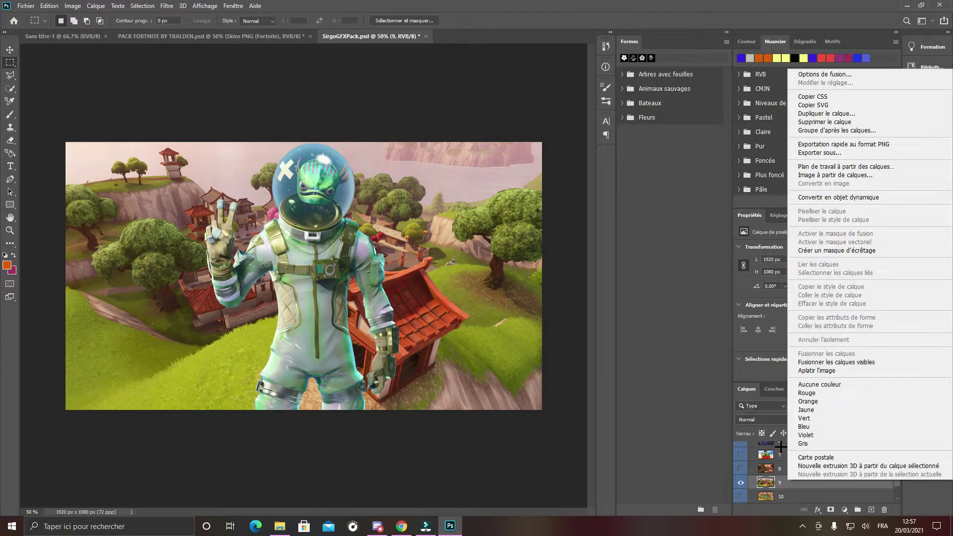
left_click(781, 484)
right_click(813, 481)
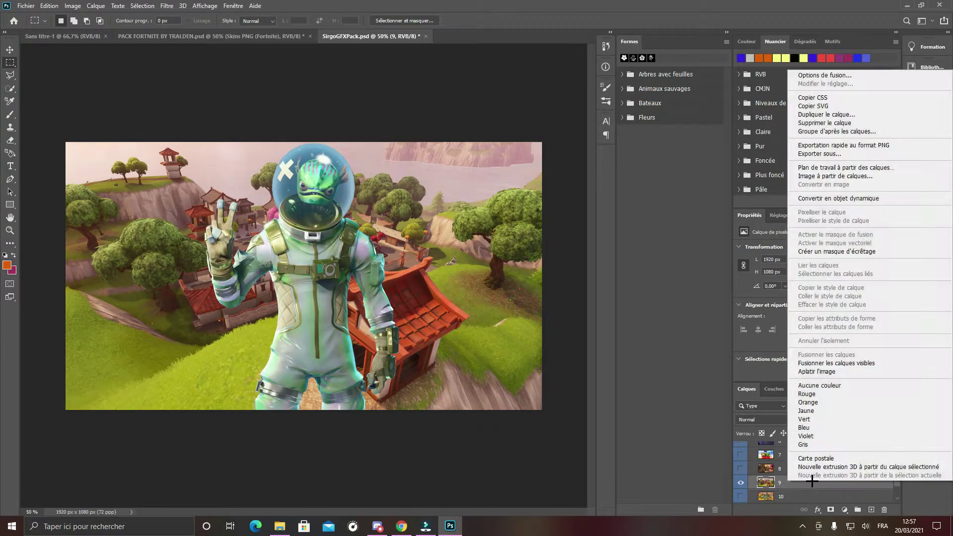
left_click(841, 115)
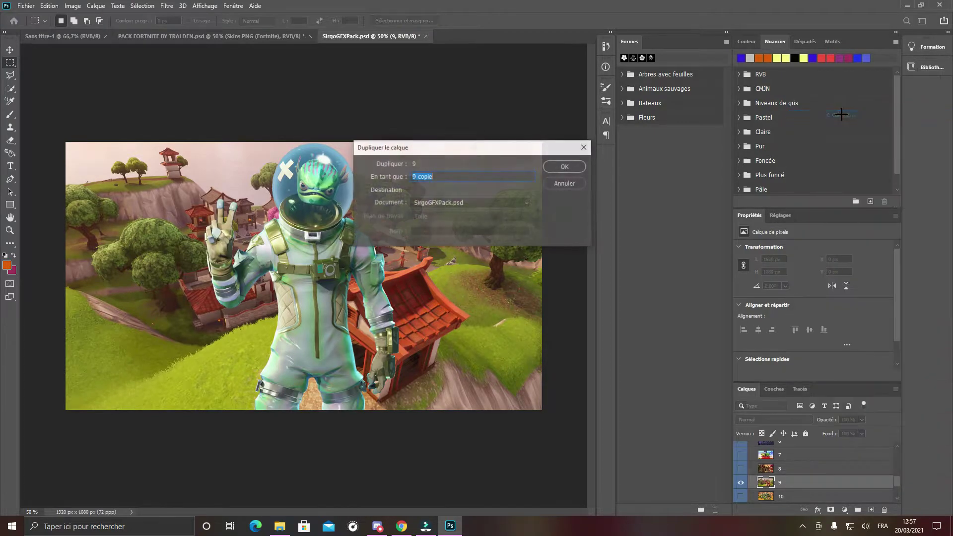
left_click(448, 202)
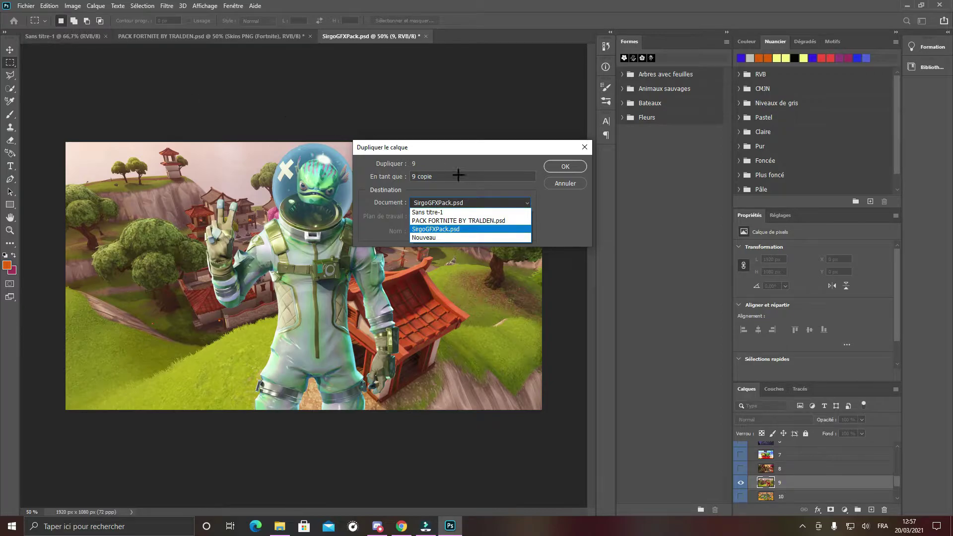
left_click(437, 213)
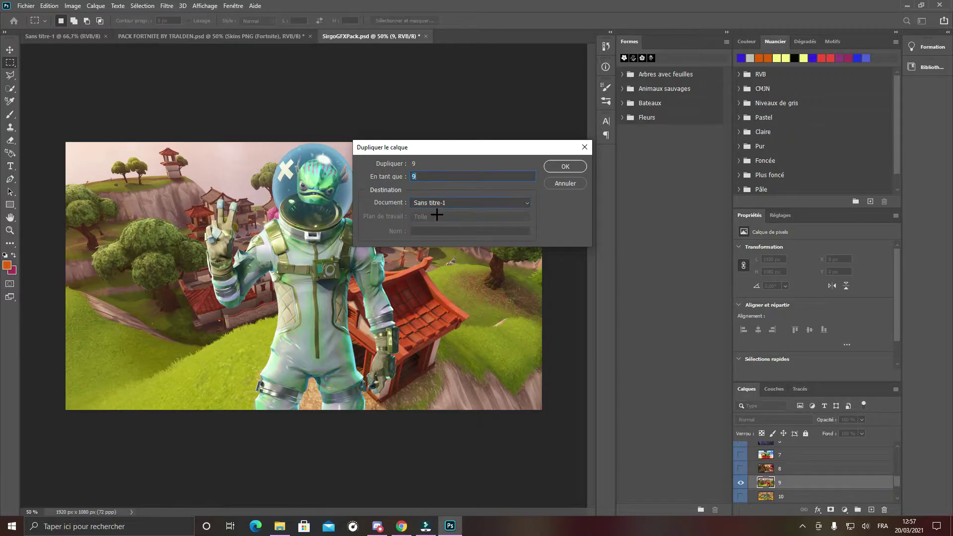
left_click(561, 165)
In Sans titre-1, scale the duplicated village background down to about 67% and position it to cover the canvas.
left_click(63, 35)
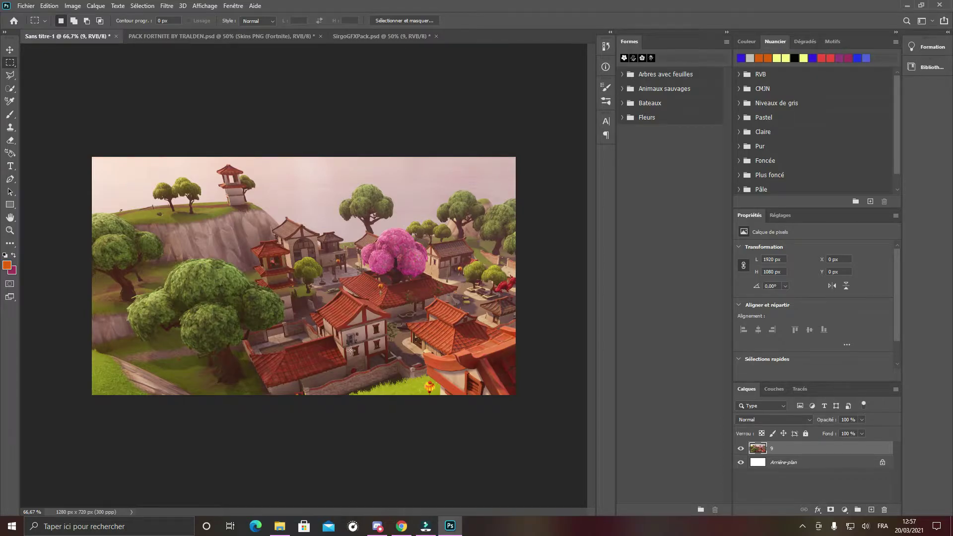
left_click_drag(415, 324, 331, 252)
left_click(380, 288)
key("ctrl+t")
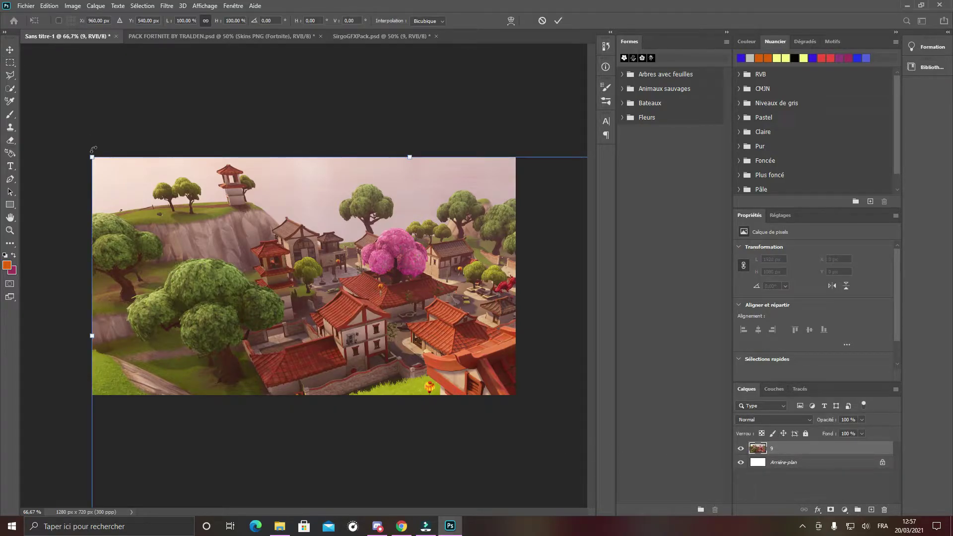
left_click_drag(91, 157, 351, 302)
left_click_drag(441, 366, 208, 239)
left_click_drag(120, 170, 91, 154)
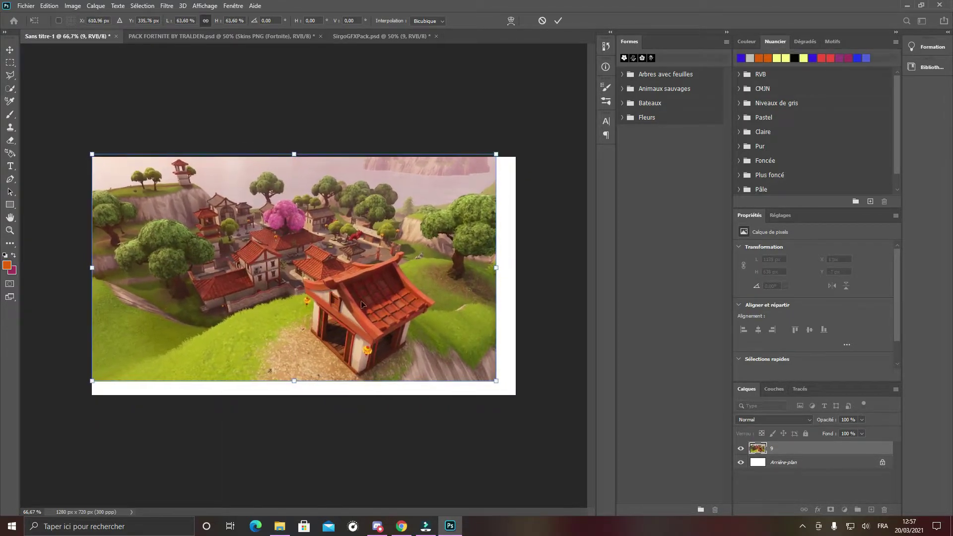
left_click_drag(496, 381, 511, 393)
mouse_move(428, 304)
left_mouse_down()
mouse_move(437, 323)
mouse_move(435, 315)
left_mouse_up()
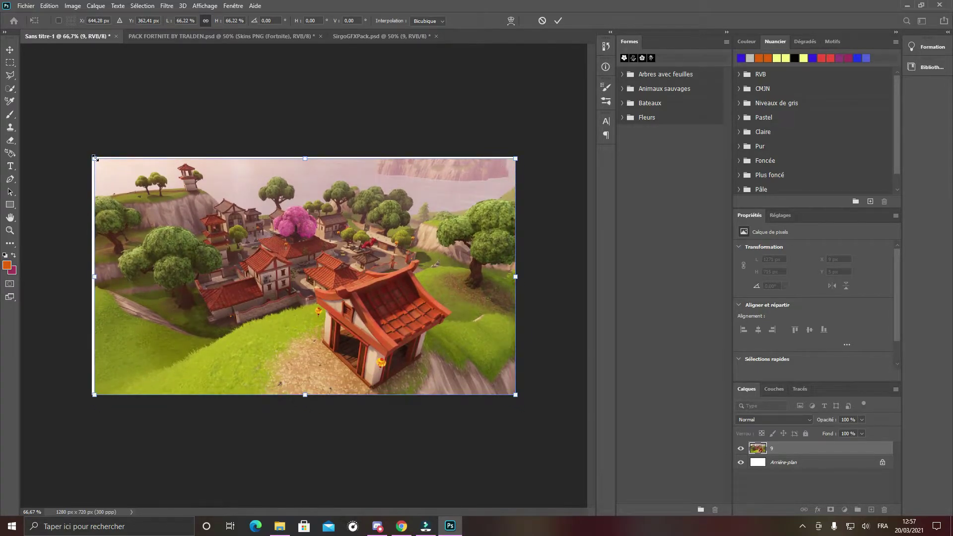
left_click_drag(95, 158, 90, 157)
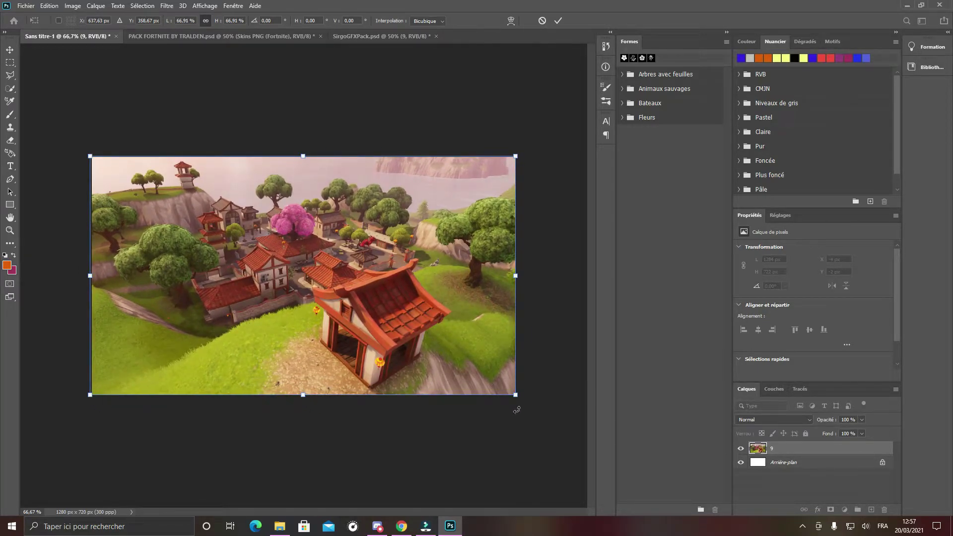
Enlarge the village background to about 74%, extending past the canvas edges, and undo a trial rotation of about -2.9 degrees.
left_click_drag(519, 402, 564, 428)
left_click_drag(546, 398, 536, 391)
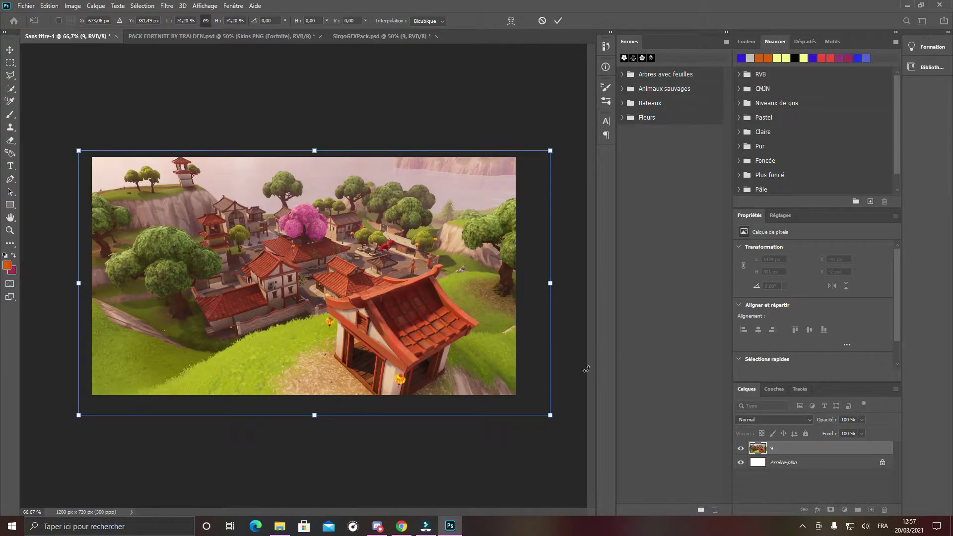
left_click_drag(536, 449, 807, 473)
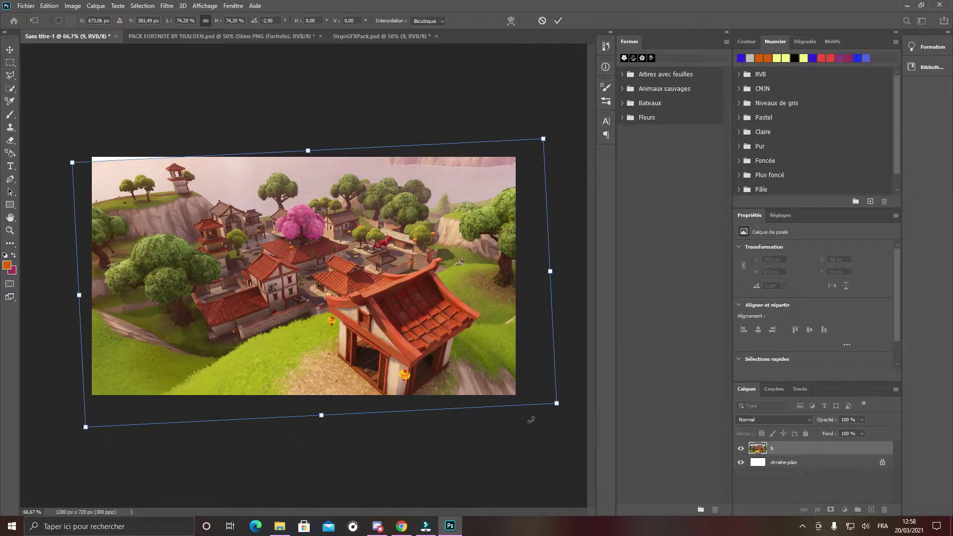
key("ctrl+z")
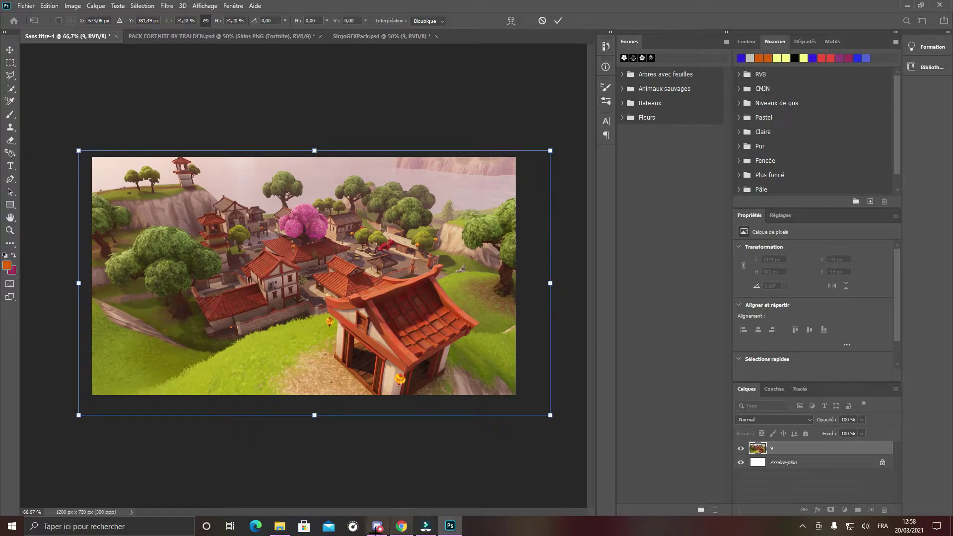
Switch to Chrome and search Google Images for "fond fortnite" in a new tab.
left_click(402, 526)
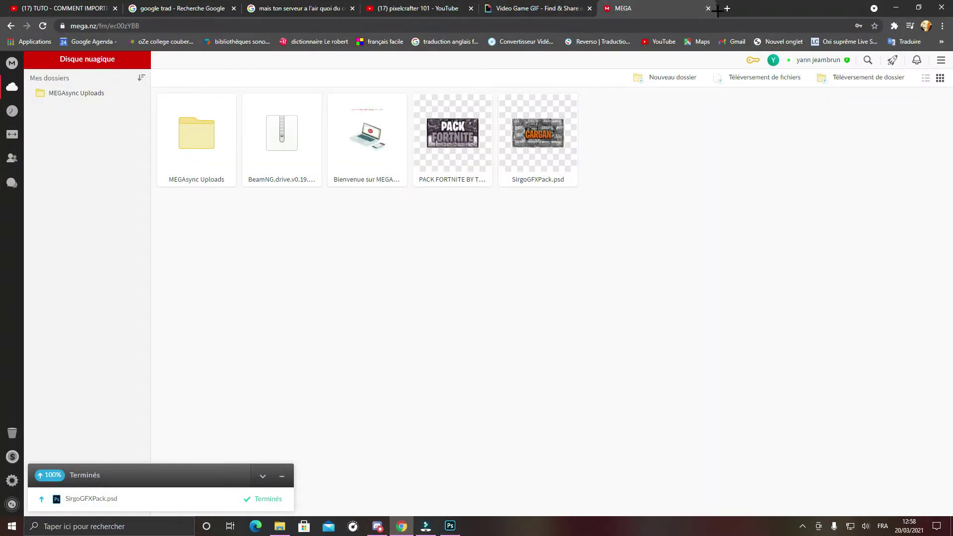
left_click(727, 8)
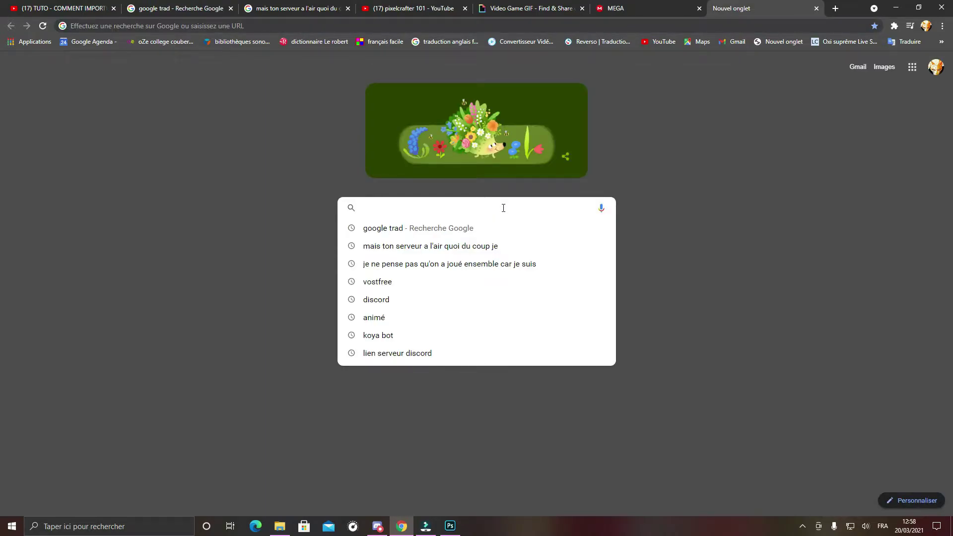
type("dl")
key("BackSpace")
key("BackSpace")
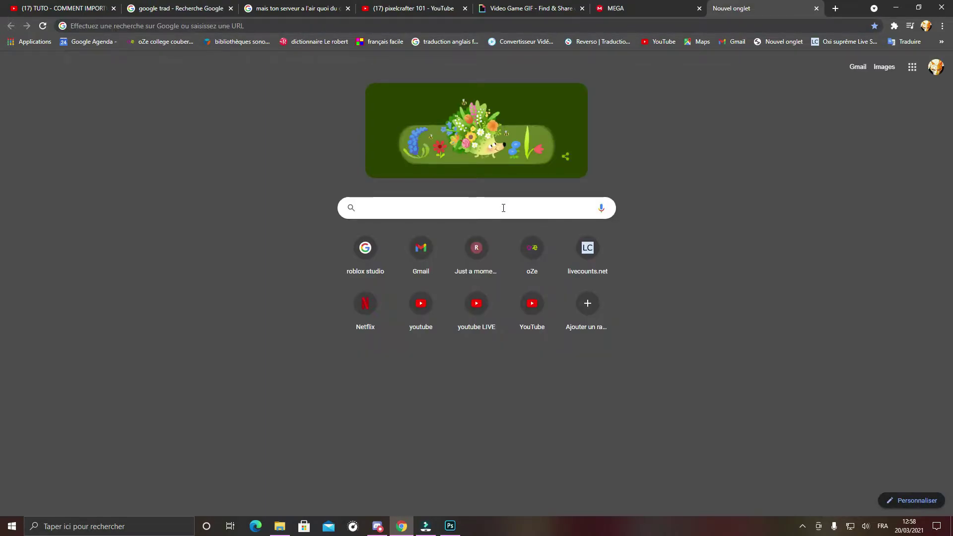
type("fon")
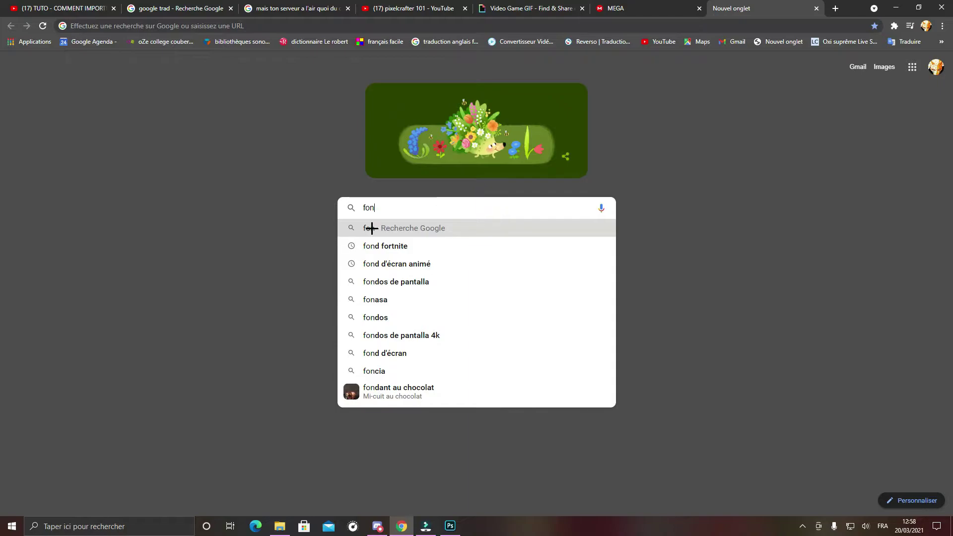
left_click(393, 246)
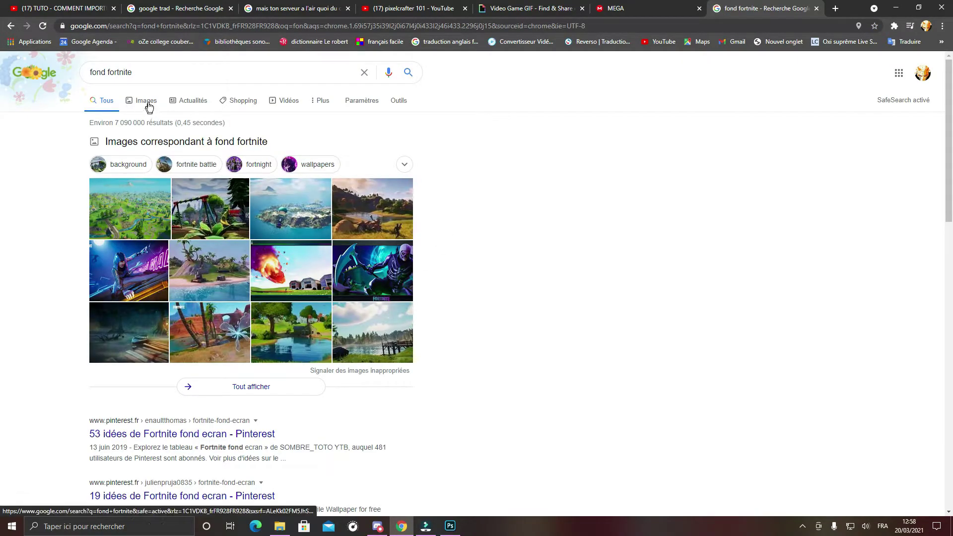
left_click(147, 101)
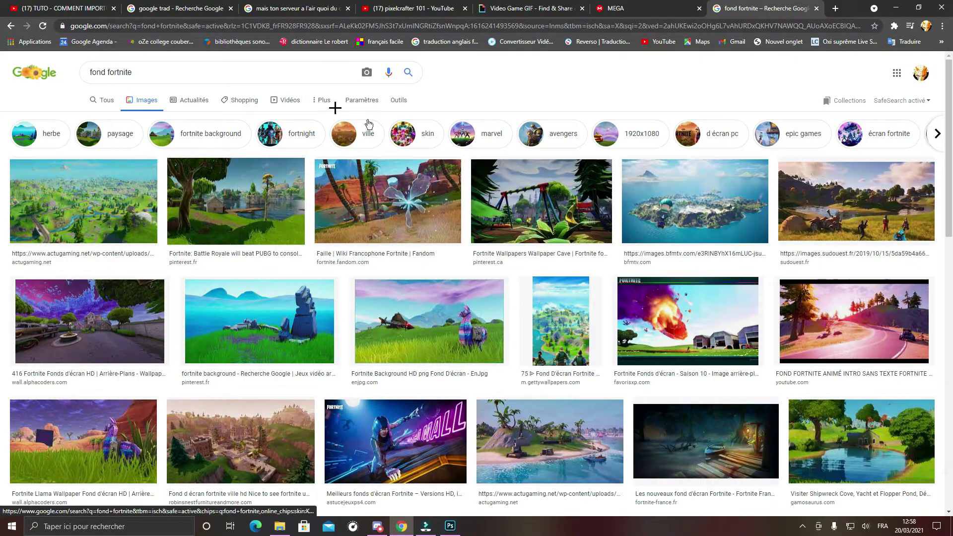
Browse the image results for Fortnite backgrounds, previewing the 3840 x 2160 WallpaperTip city image and the Fortnite France night scene.
scroll(665, 298, "down", 8)
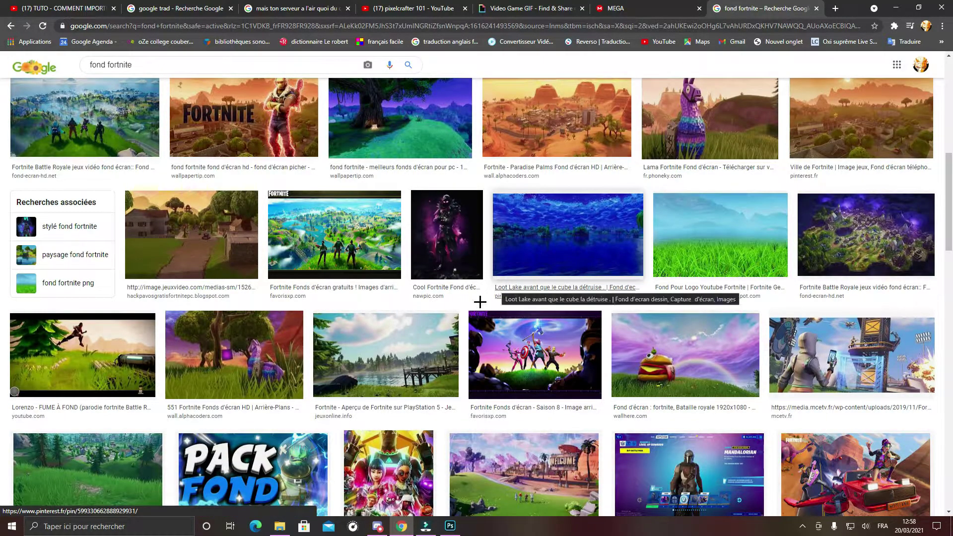
scroll(532, 270, "down", 3)
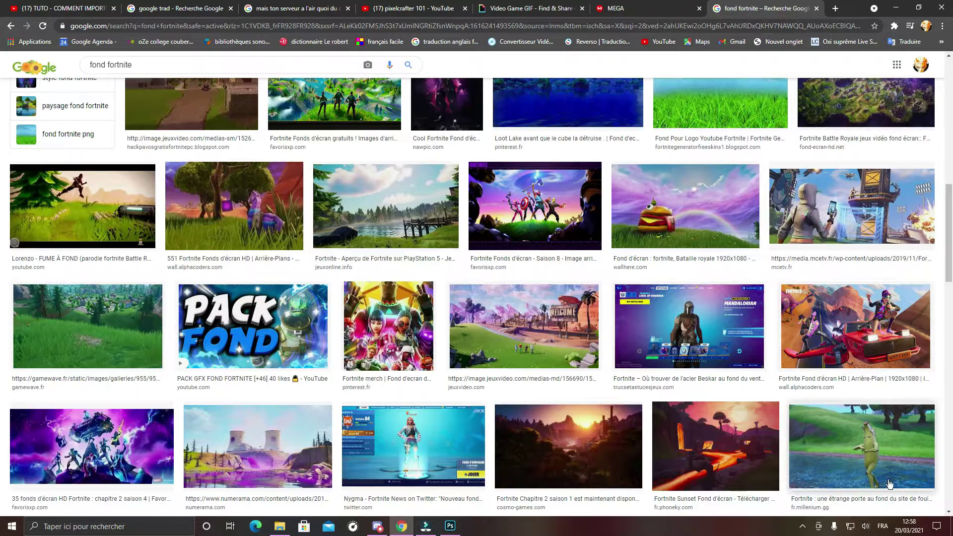
scroll(871, 483, "down", 7)
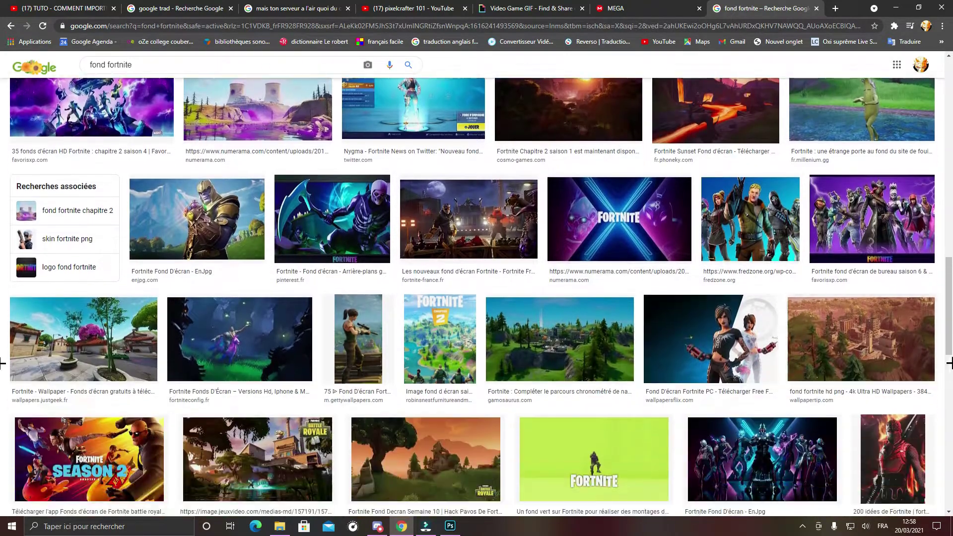
left_click(910, 325)
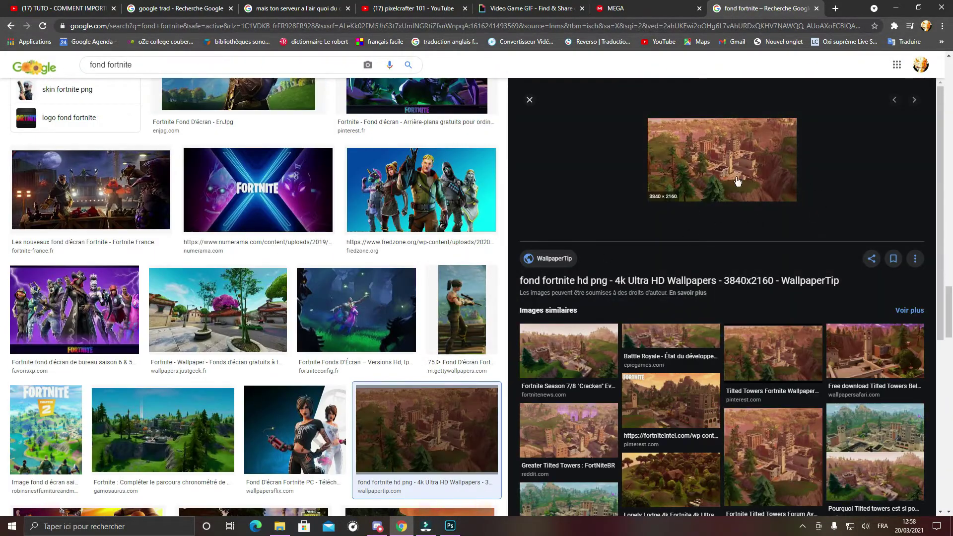
right_click(689, 164)
left_click(90, 201)
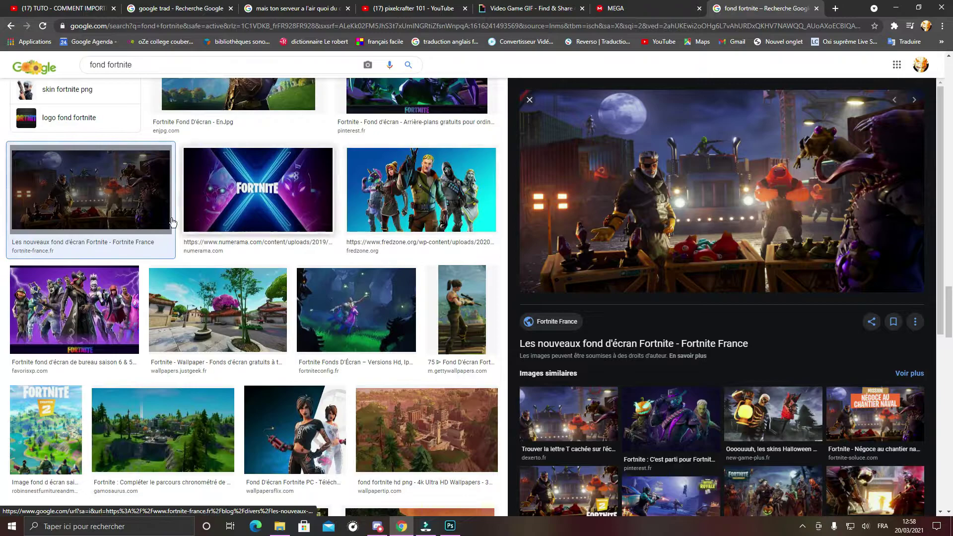
scroll(279, 324, "down", 6)
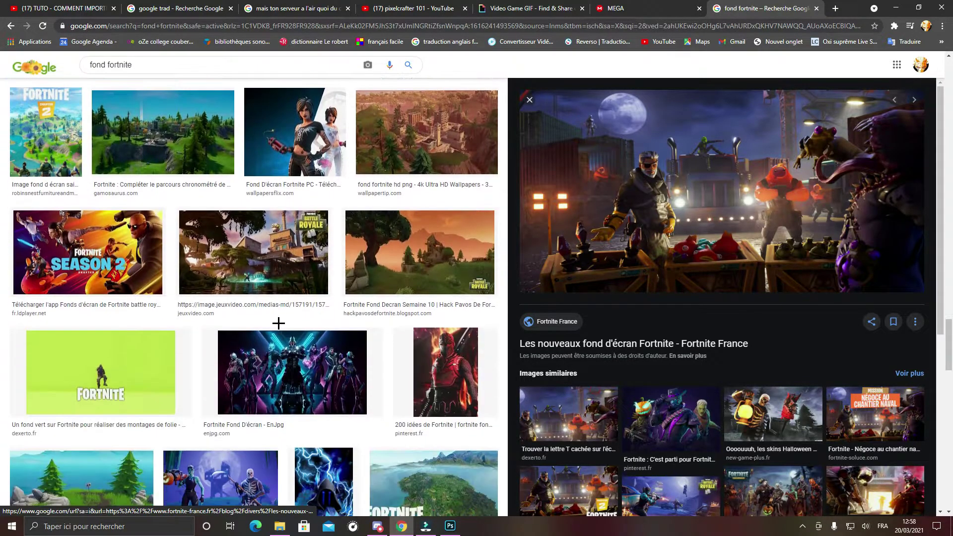
scroll(279, 324, "down", 3)
scroll(298, 392, "down", 4)
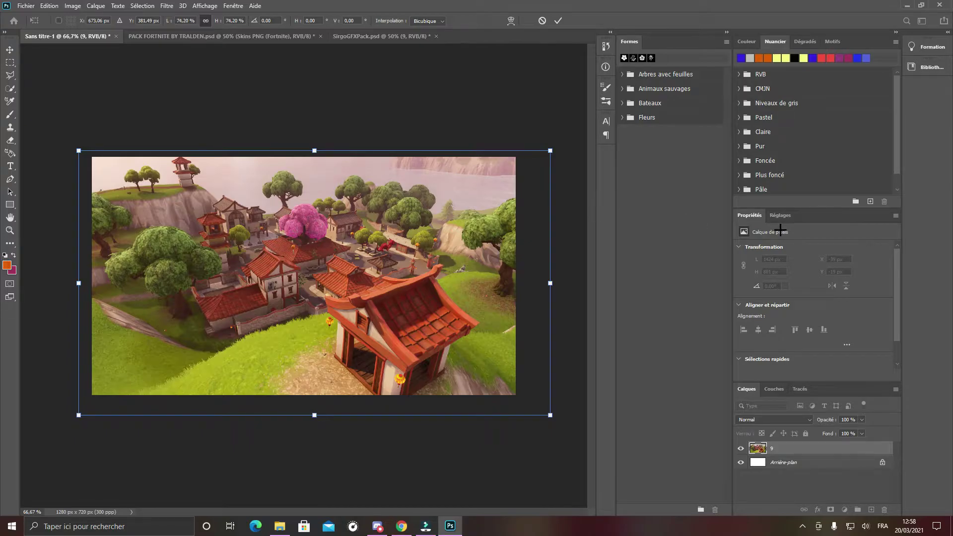
Return to Photoshop's SirgoGFXPack document, hide background layer 9, and collapse and hide the BG group.
left_click(219, 36)
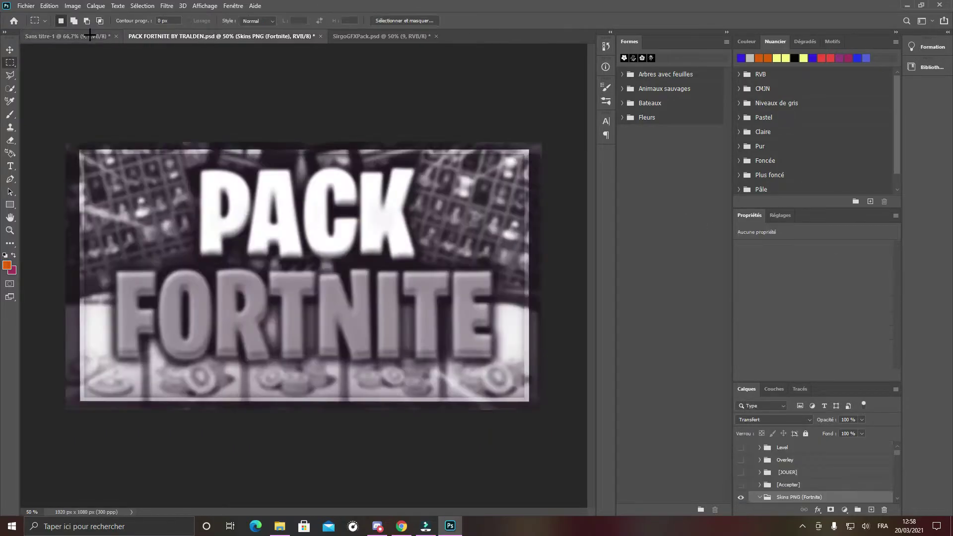
left_click(93, 35)
left_click(219, 36)
left_click(381, 36)
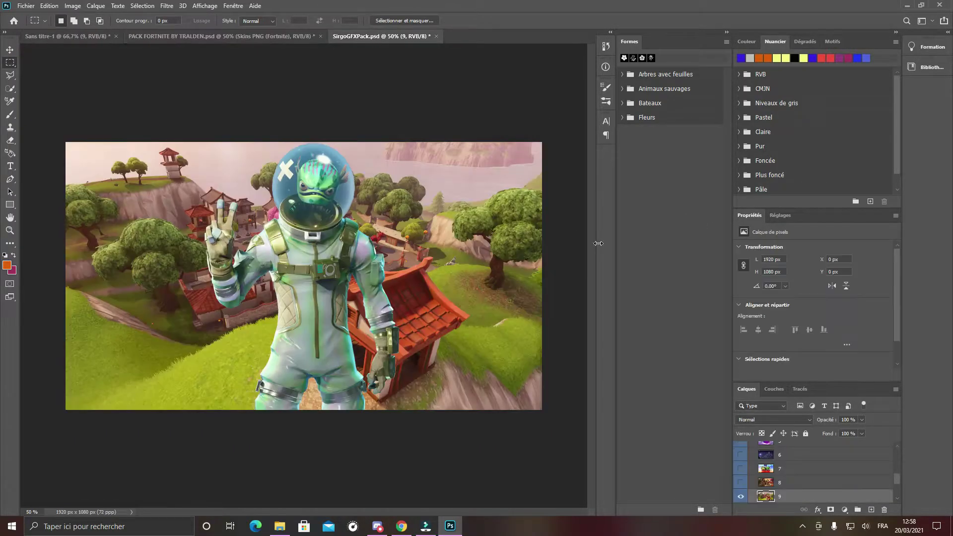
left_click(741, 497)
scroll(795, 493, "up", 1)
scroll(794, 493, "up", 5)
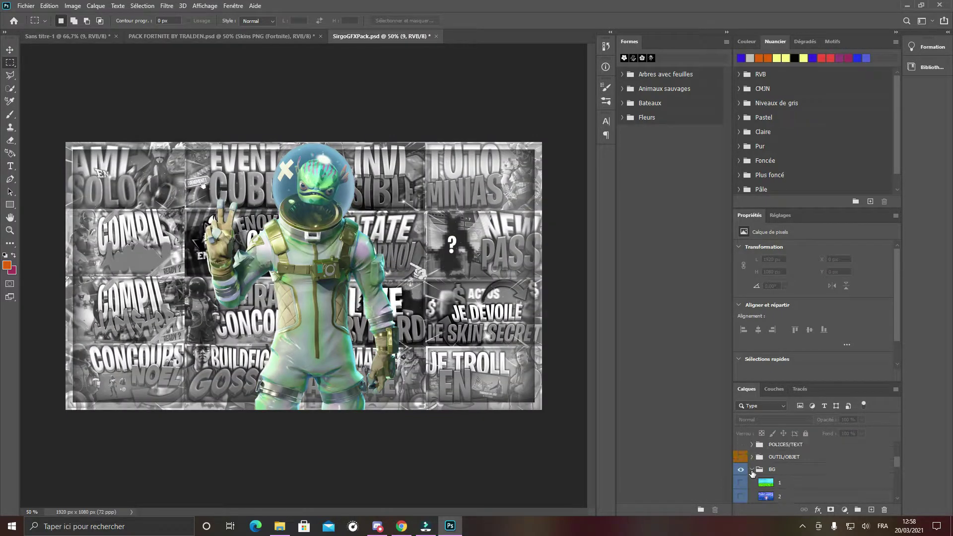
left_click(753, 471)
left_click(767, 471)
scroll(767, 475, "up", 1)
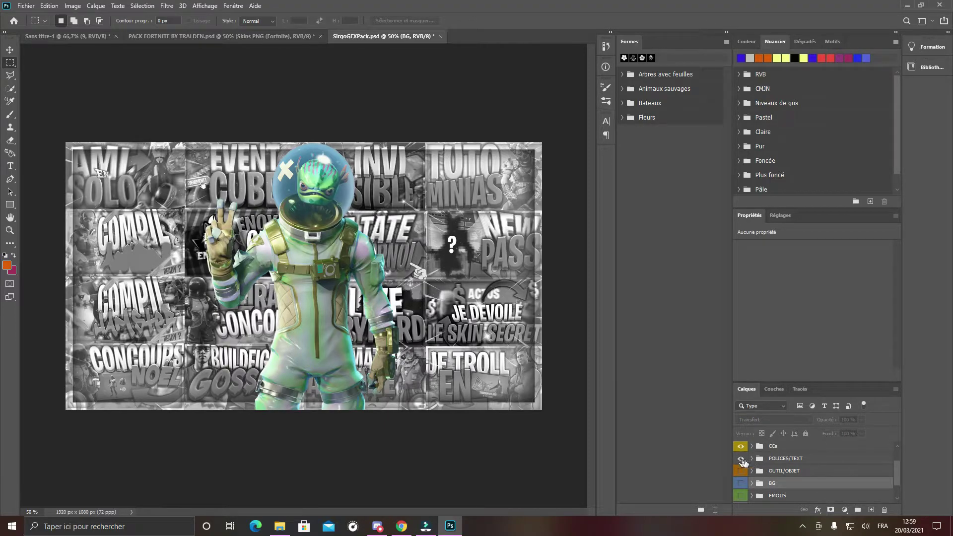
Expand POLICES/TEXT down to the Cargan - Bold variants, show the Orange 2 text group and hide the CCs group.
left_click(752, 459)
scroll(772, 465, "down", 1)
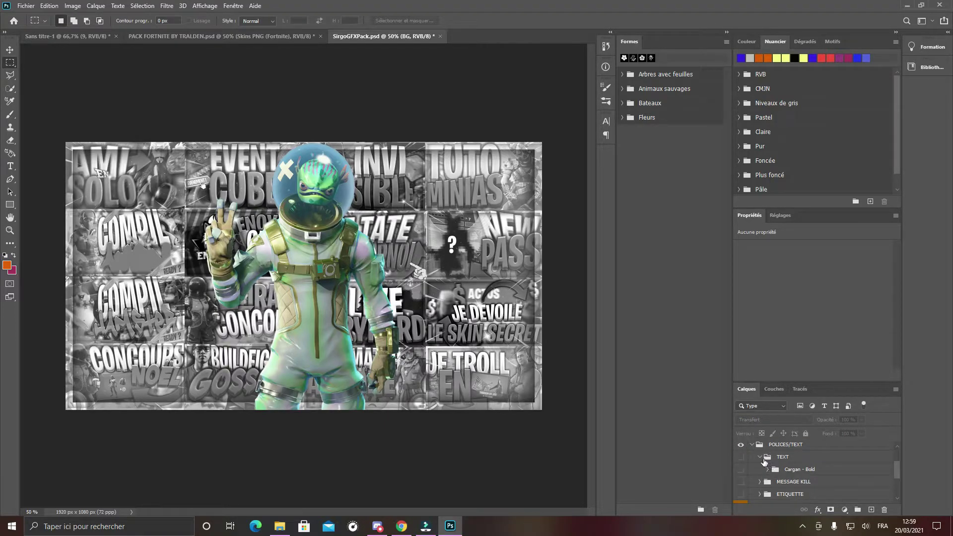
left_click(761, 458)
left_click(759, 457)
left_click(768, 470)
scroll(773, 475, "down", 2)
scroll(797, 471, "down", 1)
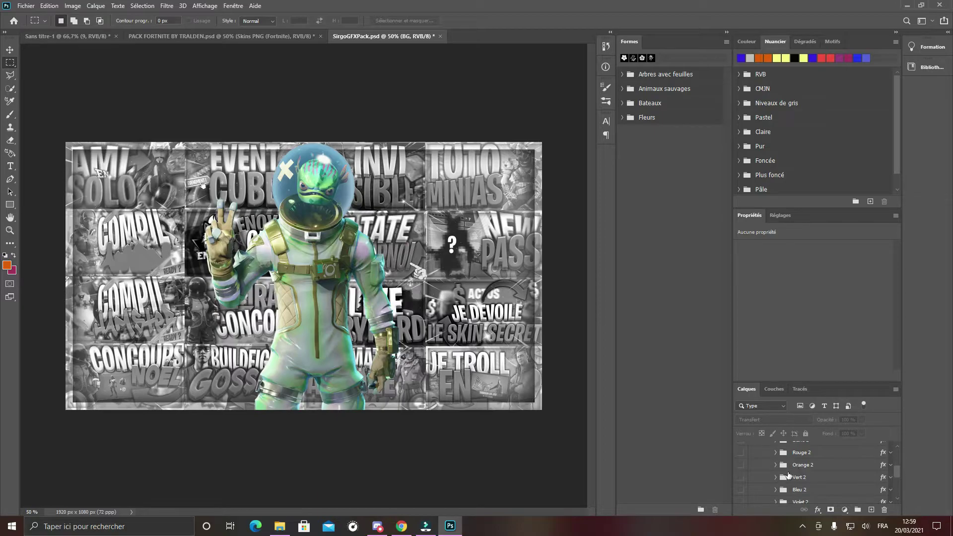
left_click(739, 465)
scroll(772, 476, "up", 8)
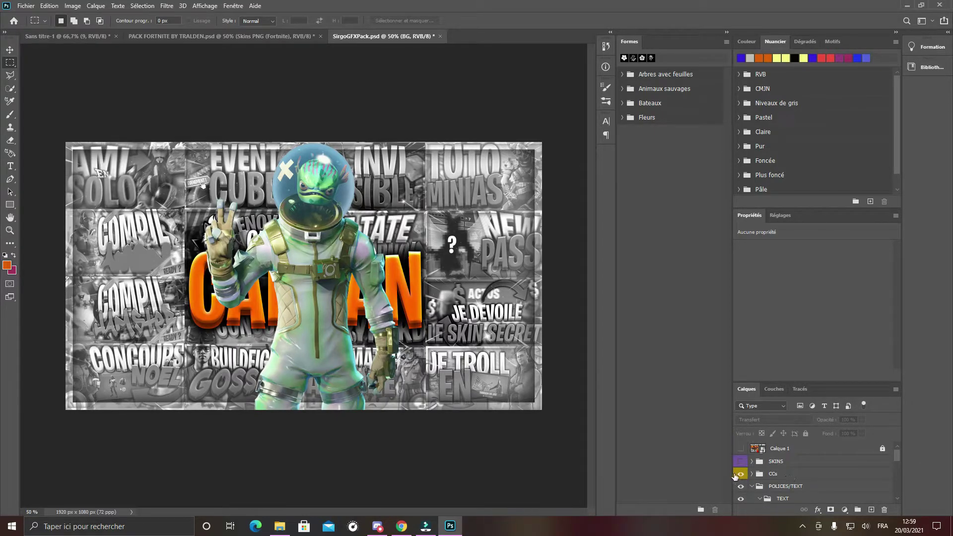
left_click(740, 474)
Hide the Orange 2 text and preview the Rouge 2, Blanc 2 and Vert 2 variants one at a time.
scroll(807, 475, "down", 4)
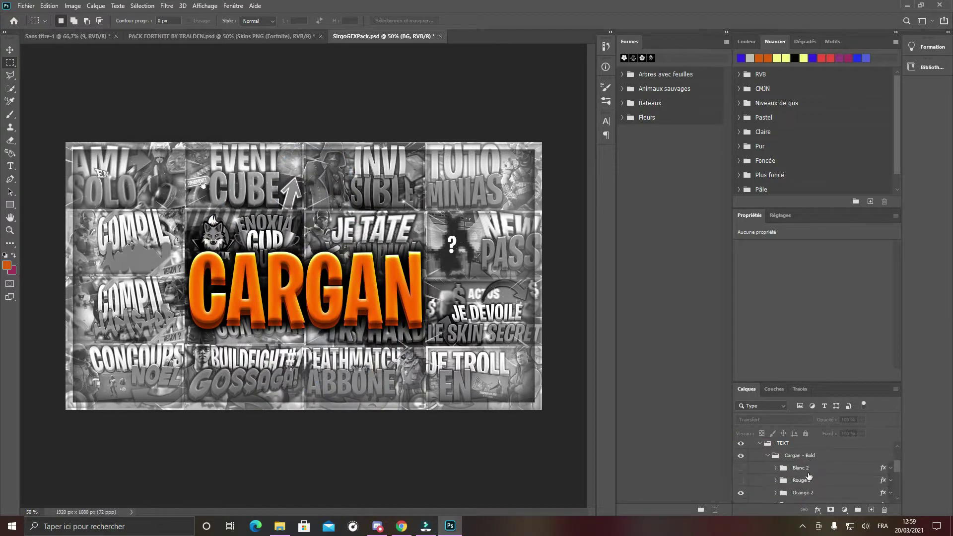
left_click(741, 493)
left_click(742, 480)
left_click(742, 480)
left_click(742, 472)
left_click(742, 472)
scroll(772, 479, "down", 1)
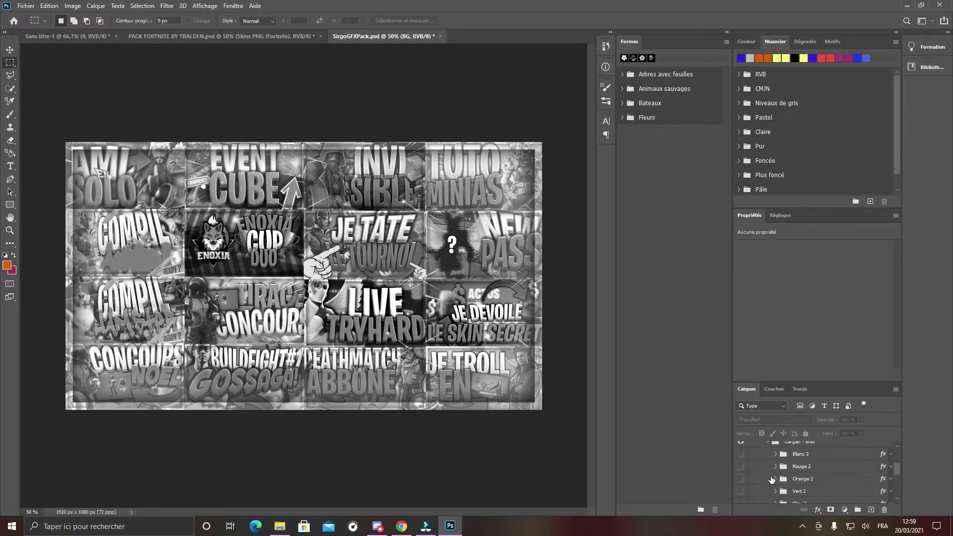
left_click(741, 491)
left_click(742, 491)
scroll(745, 492, "down", 2)
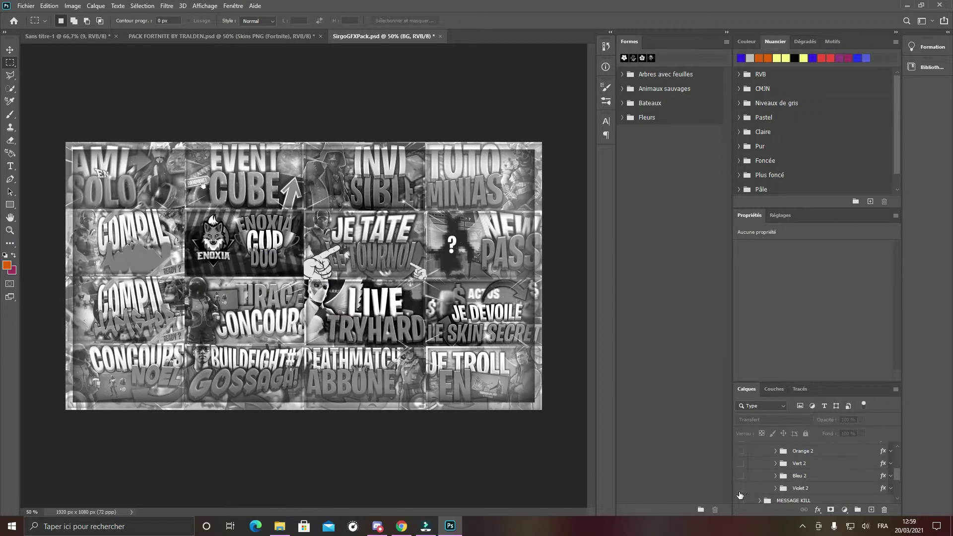
Show the Violet 2 text group and duplicate it into the Sans titre-1 document.
left_click(740, 489)
left_click(806, 491)
right_click(810, 488)
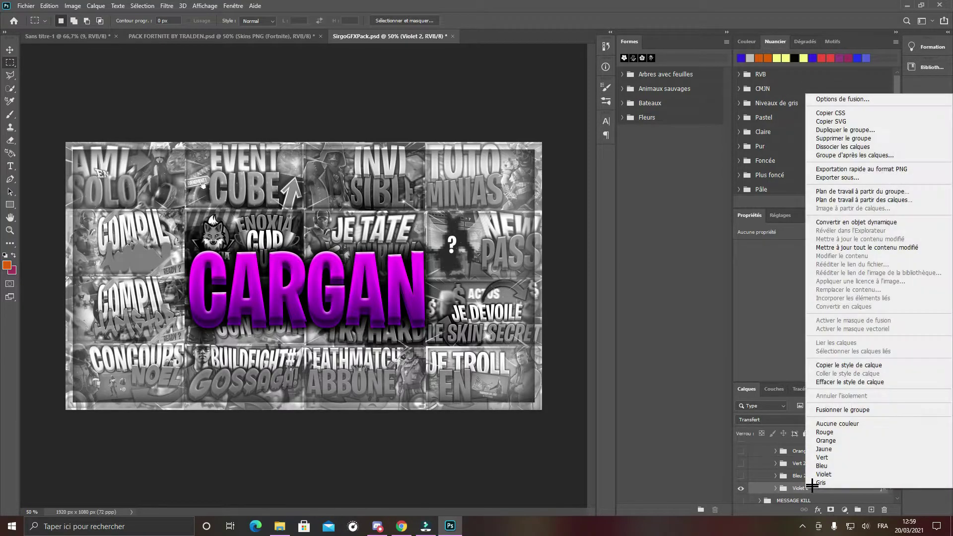
left_click(845, 130)
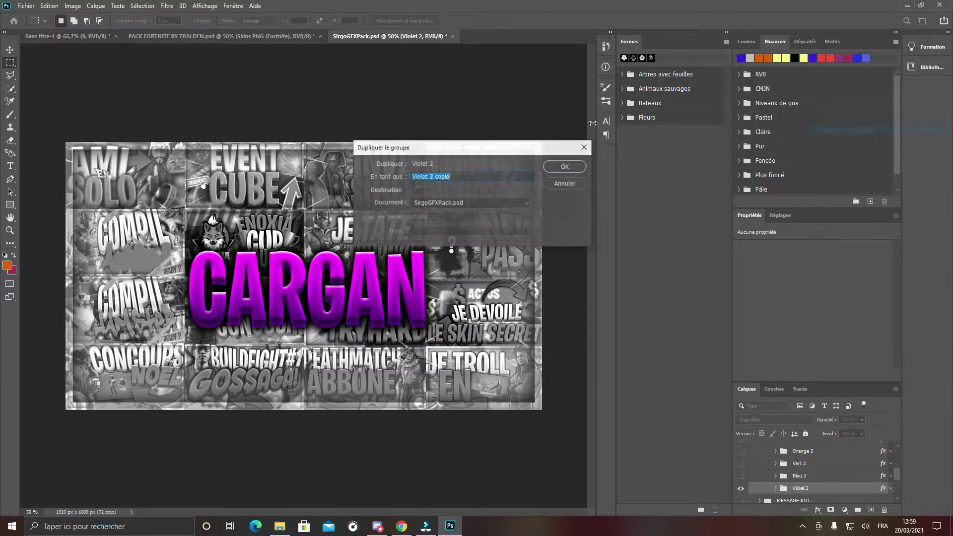
left_click(461, 203)
left_click(437, 212)
left_click(565, 166)
In Sans titre-1, scale the purple CARGAN text to about 82% and place it in the upper middle of the canvas.
left_click(77, 36)
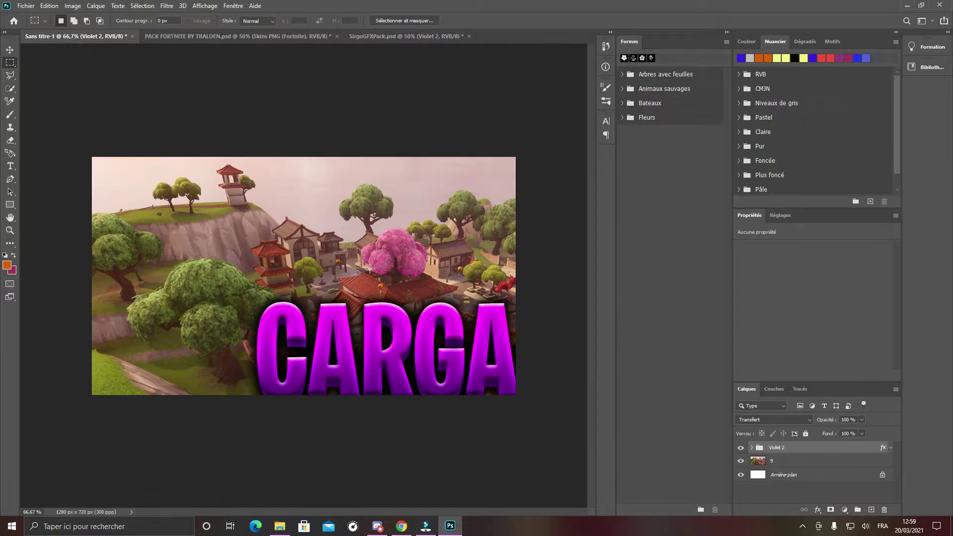
key("ctrl+t")
left_click_drag(546, 305, 354, 220)
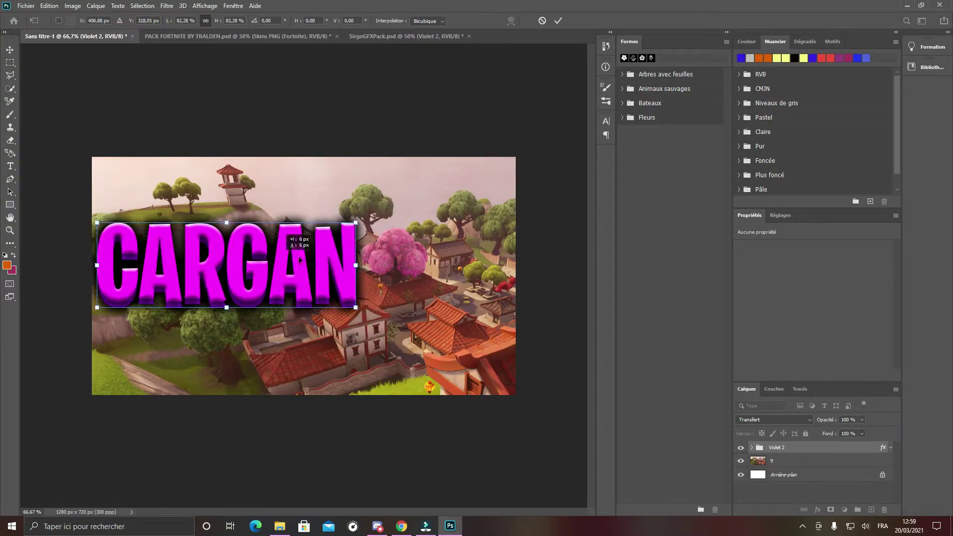
left_click_drag(275, 237, 369, 218)
key("m")
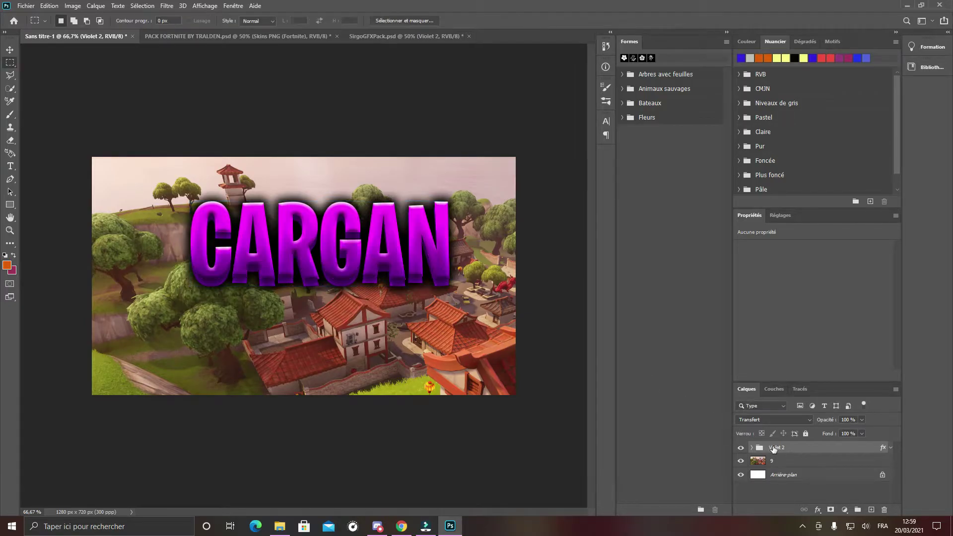
right_click(799, 448)
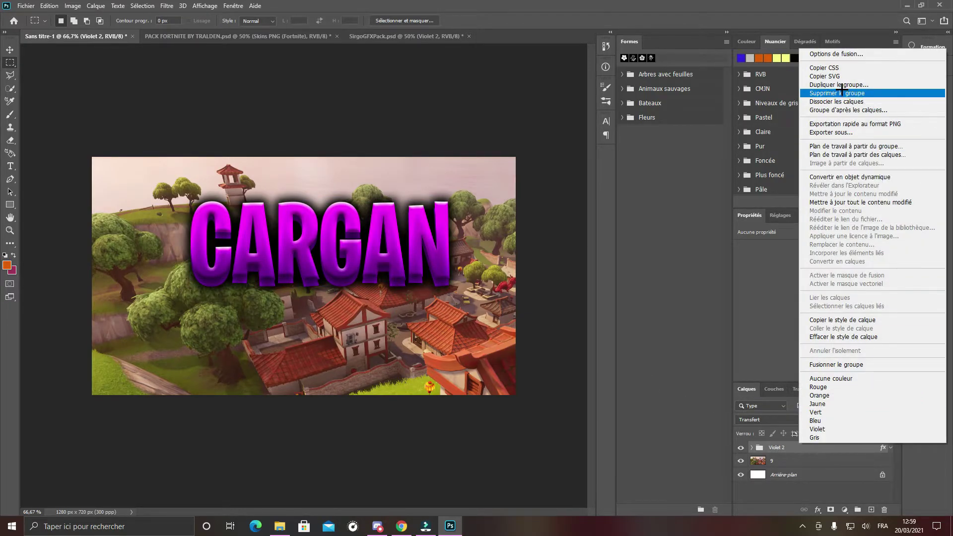
left_click(778, 448)
left_click(752, 448)
left_click(752, 448)
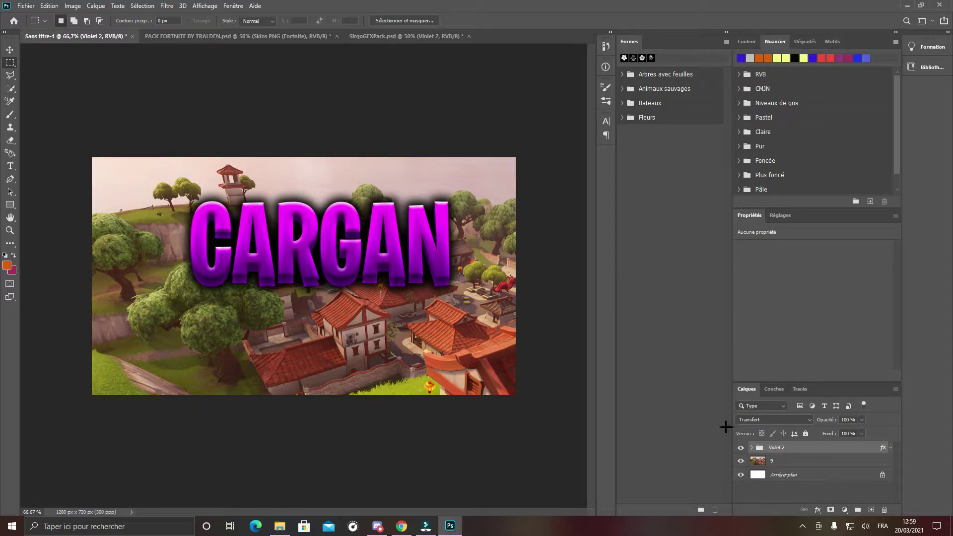
left_click(752, 448)
left_click(752, 448)
left_click(753, 449)
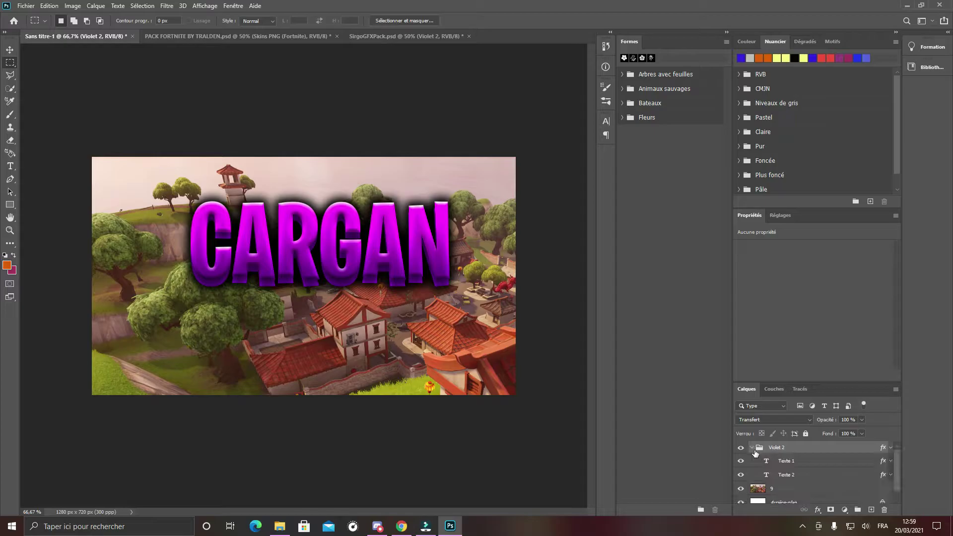
left_click(752, 448)
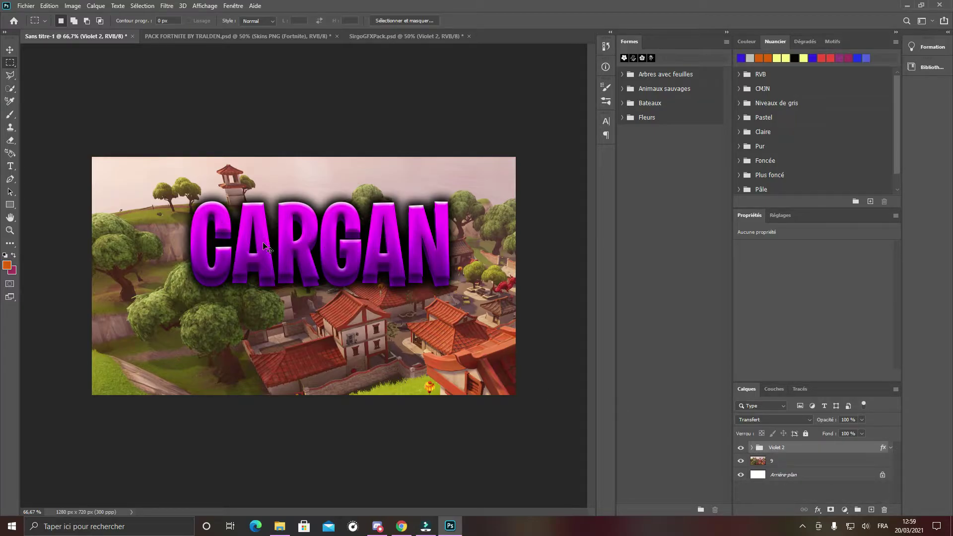
Centre the CARGAN text horizontally in the upper half of the canvas, at X 640 px, and expand the Violet 2 group.
key("ctrl+t")
mouse_move(316, 201)
left_mouse_down()
mouse_move(351, 248)
mouse_move(298, 197)
left_mouse_up()
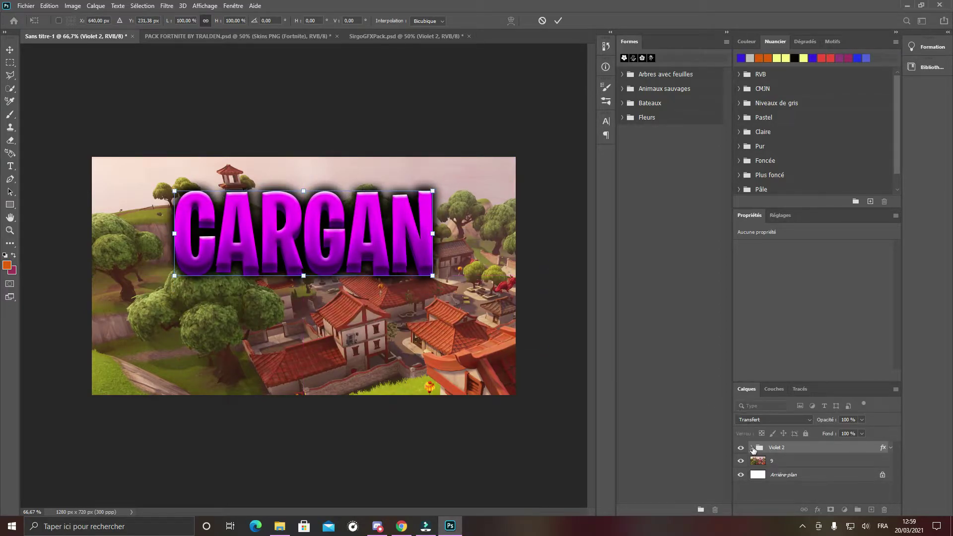
left_click(754, 449)
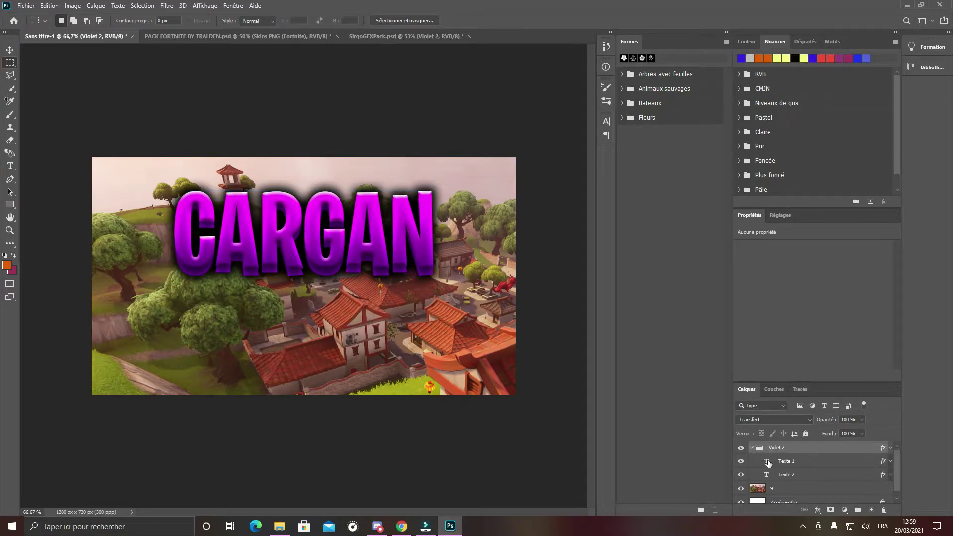
Replace CARGAN with LIVI in the Texte 1 layer and with LIVE in the Texte 2 layer.
double_click(768, 462)
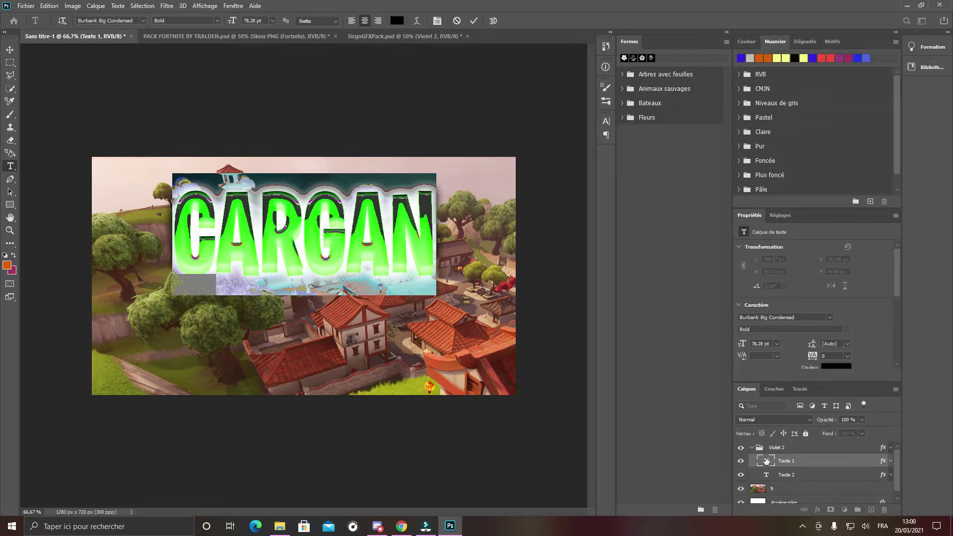
type("LIVI")
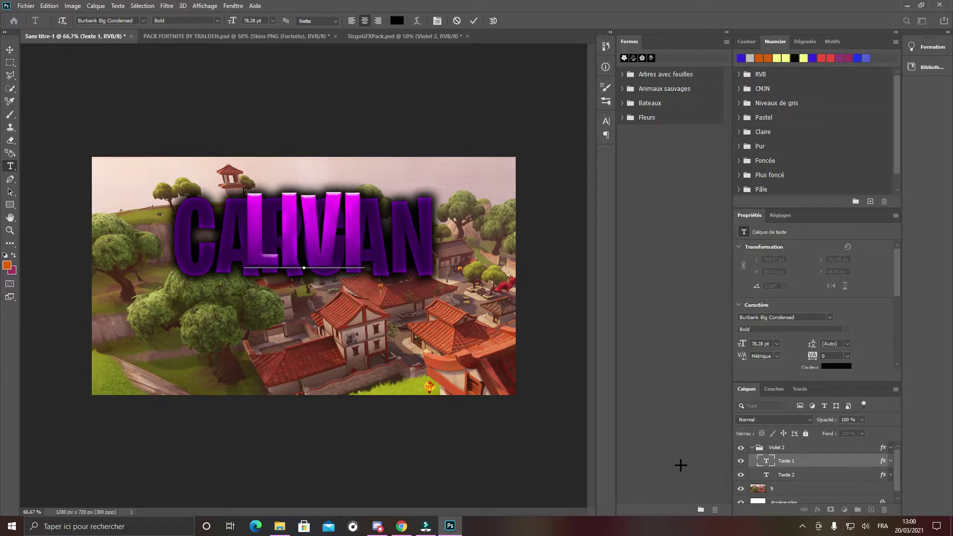
key("ctrl+Return")
key("m")
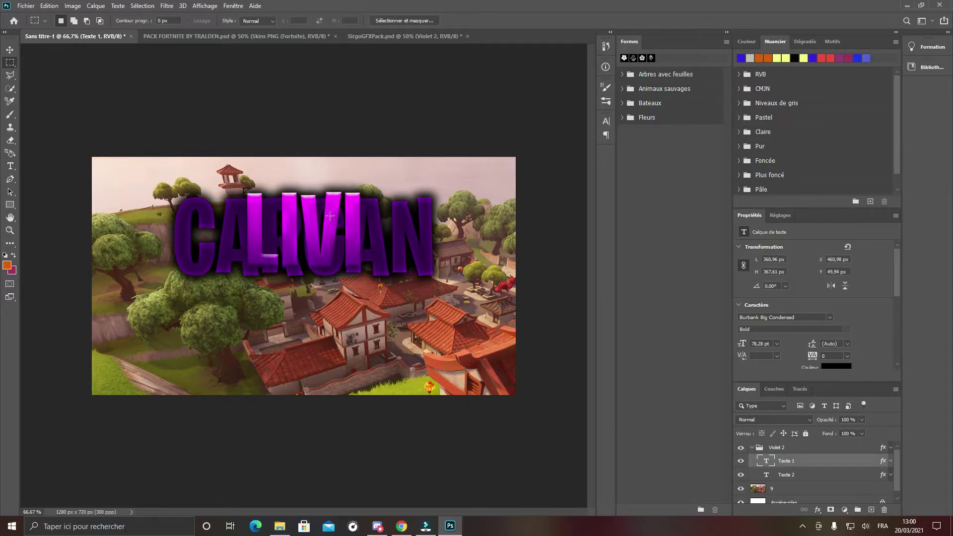
double_click(765, 475)
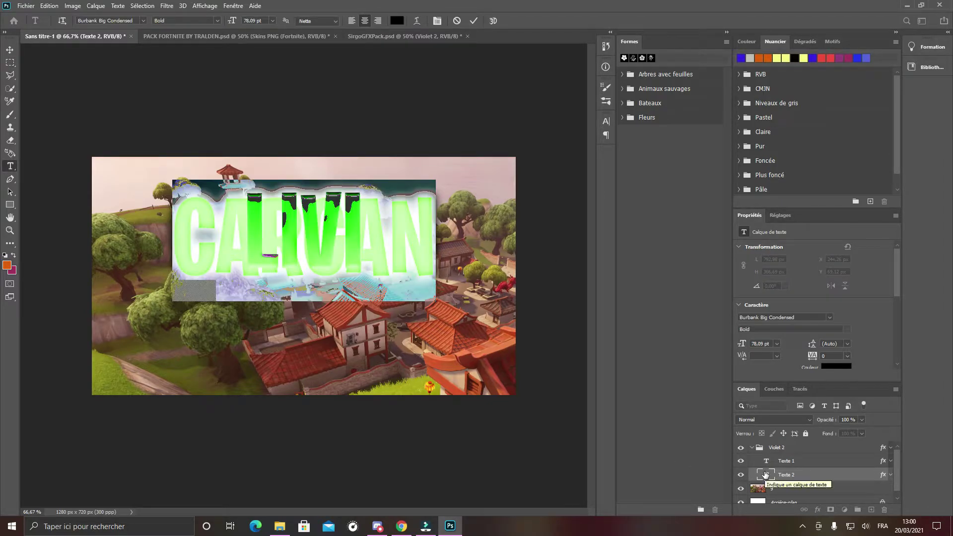
type("LIVI")
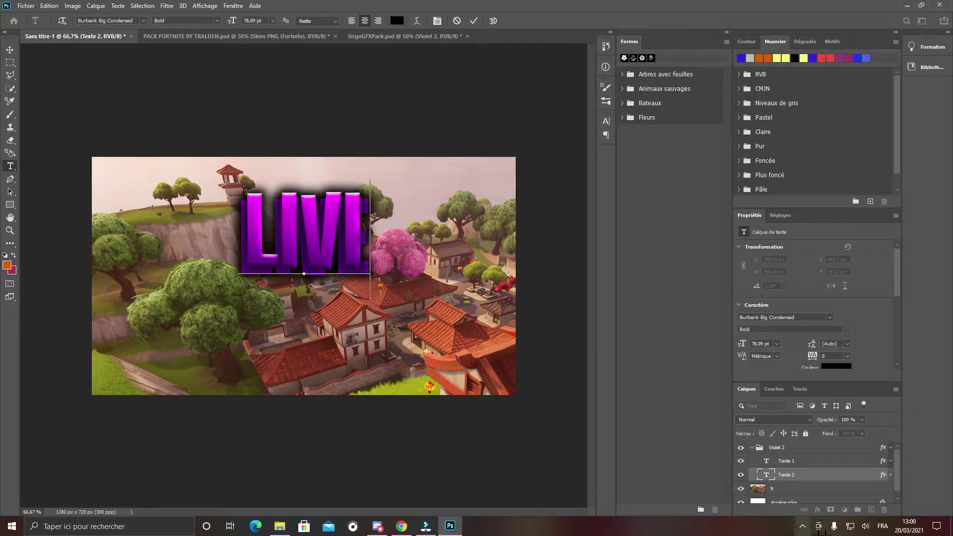
Correct the Texte 1 layer's last letter to a capital E so that it reads LIVE.
left_click(765, 460)
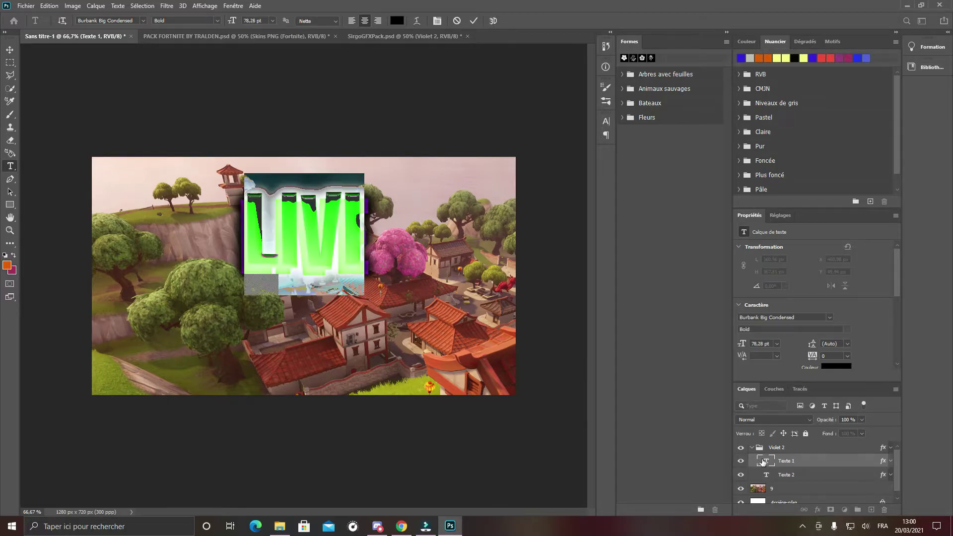
left_click(362, 241)
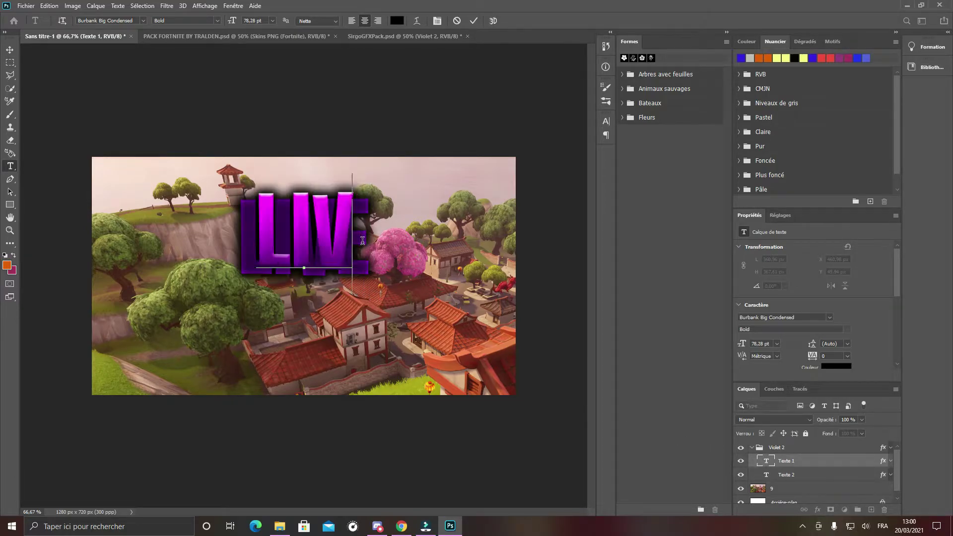
type("e")
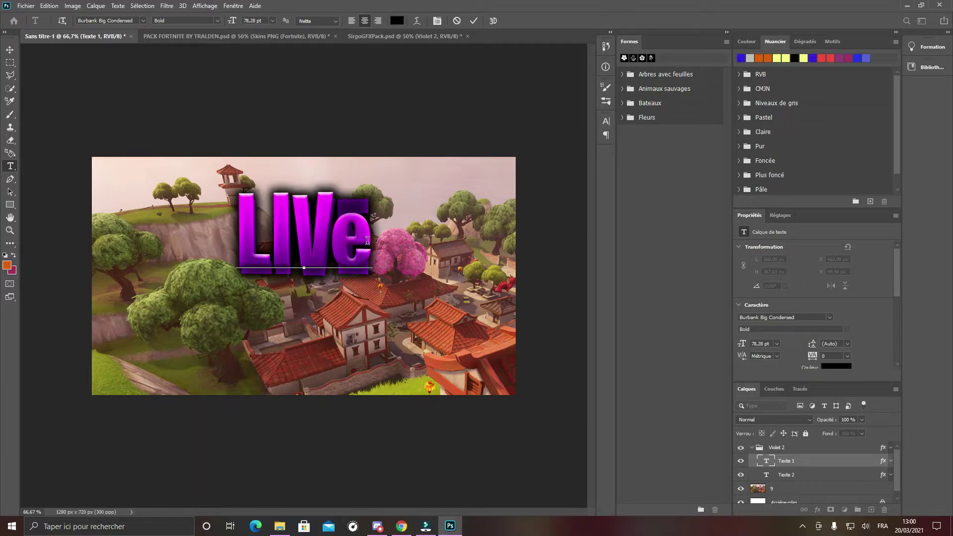
key("BackSpace")
type("E")
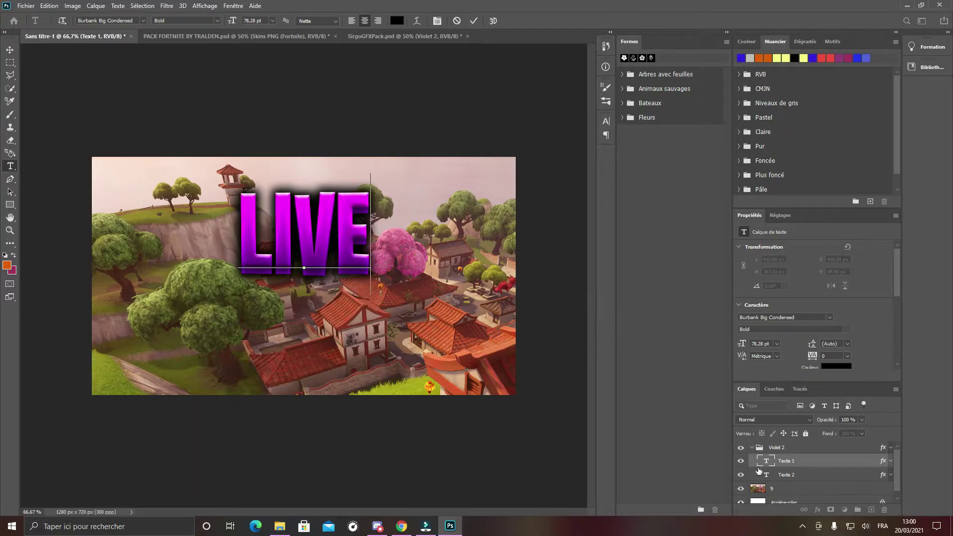
key("Escape")
key("m")
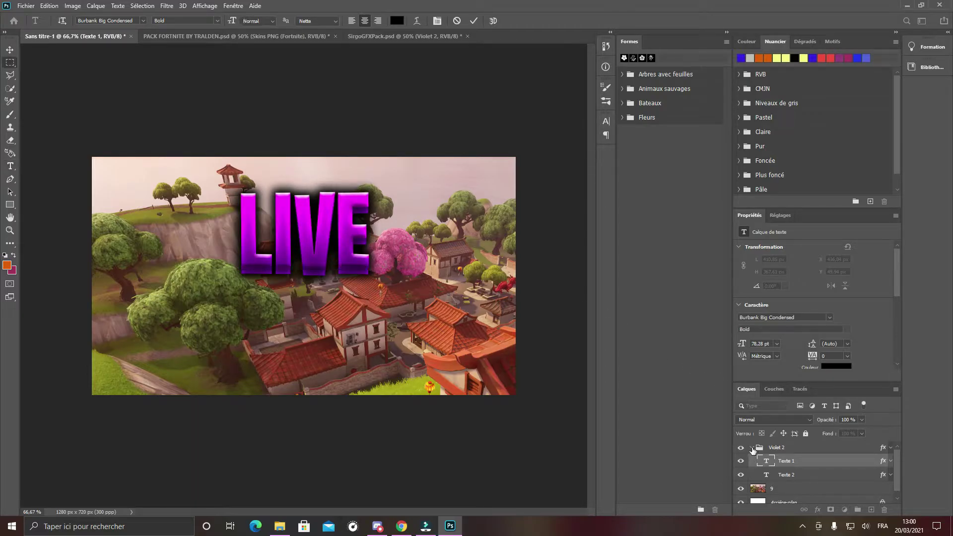
Collapse the Violet 2 group and centre the LIVE text horizontally in the upper half of the canvas, at X 640 px.
left_click(751, 449)
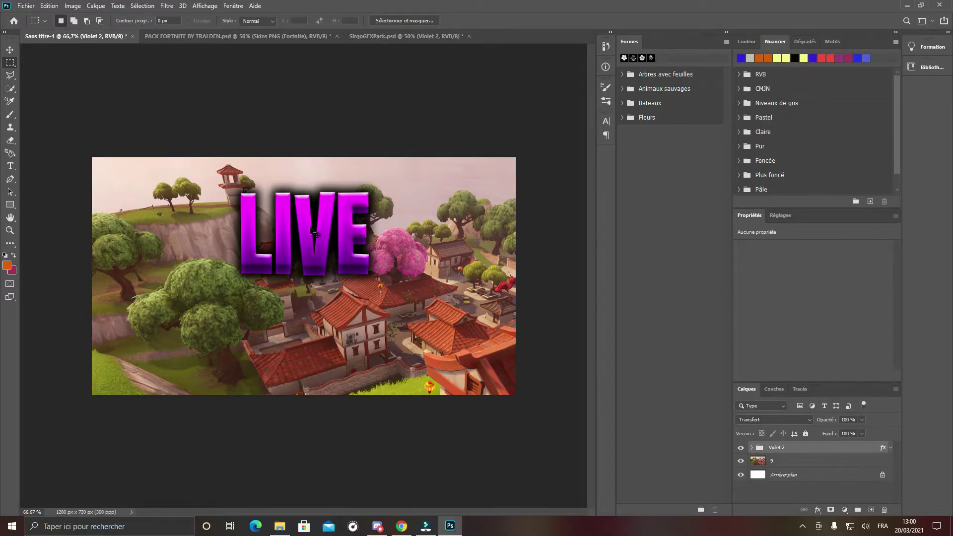
key("ctrl+t")
left_click_drag(312, 232, 349, 233)
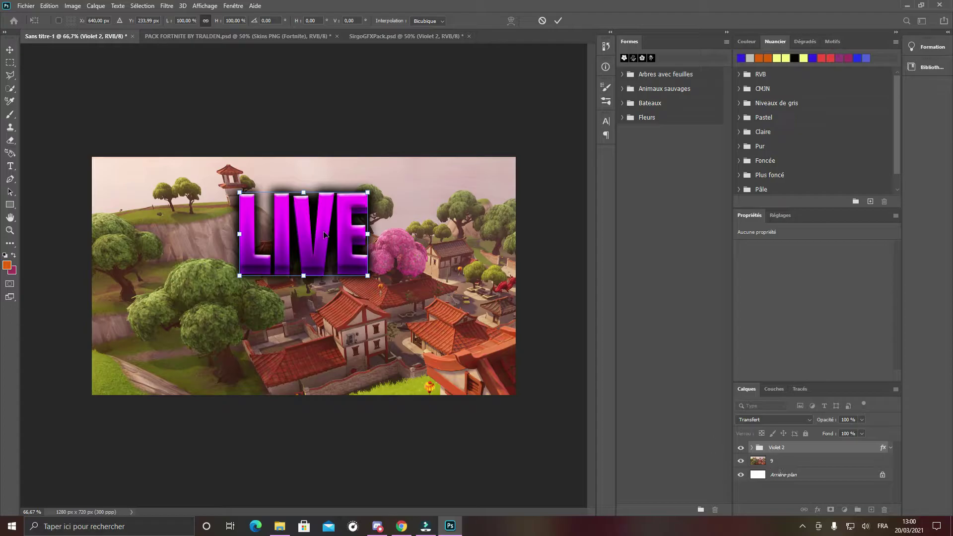
Try placing background layer 9 above the Violet 2 group and return it below the collapsed group.
left_click_drag(801, 461, 749, 456)
left_click(754, 449)
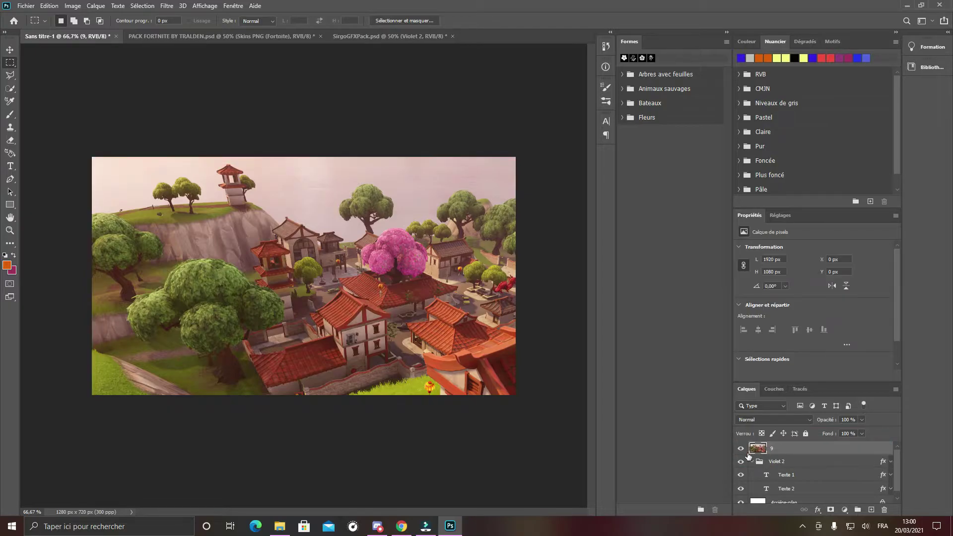
left_click(752, 462)
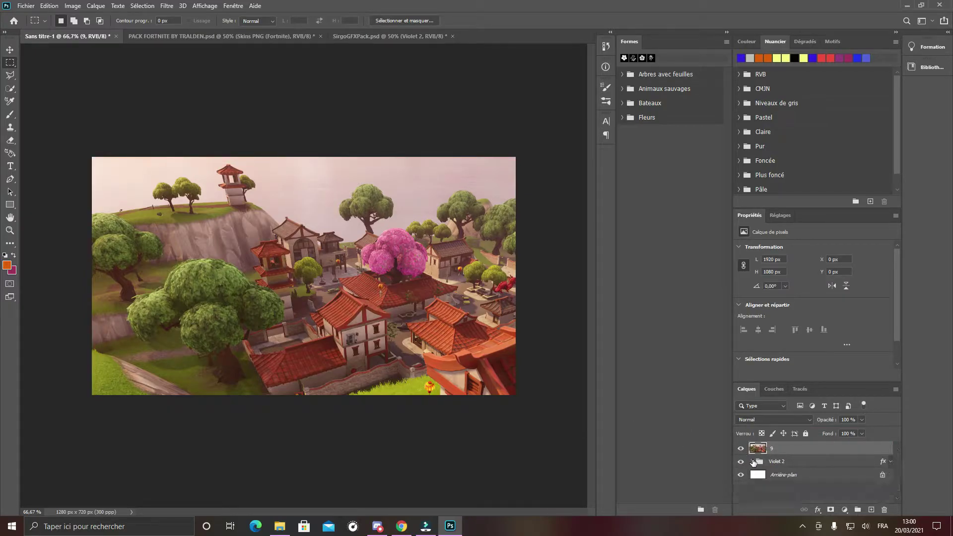
left_click_drag(777, 449, 842, 484)
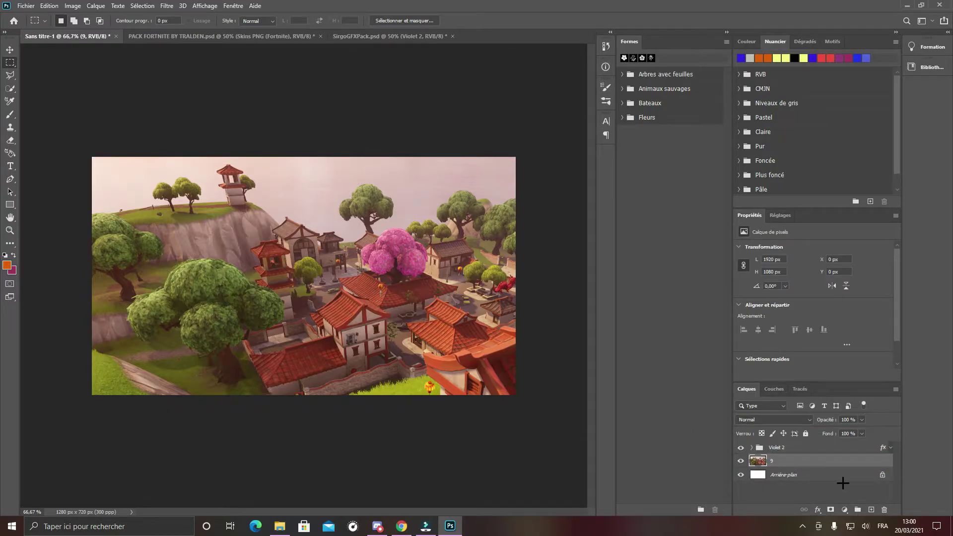
Unlock the white Arrière-plan layer and reselect the Violet 2 group.
left_click(883, 476)
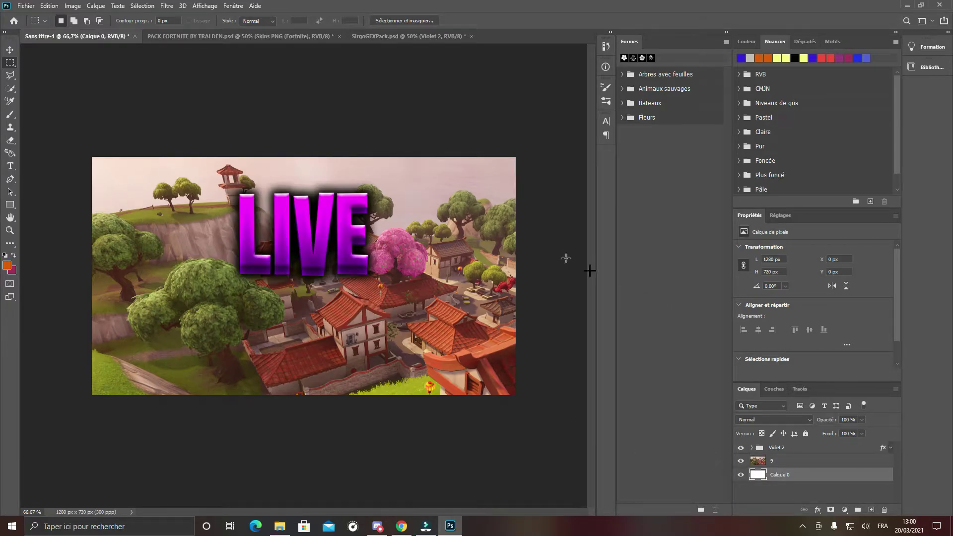
key("ctrl+t")
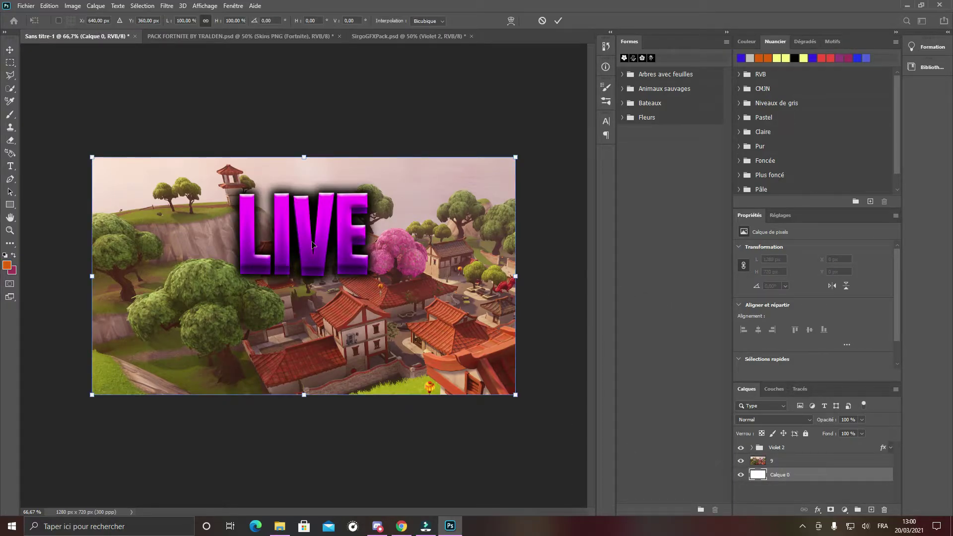
left_click(784, 450)
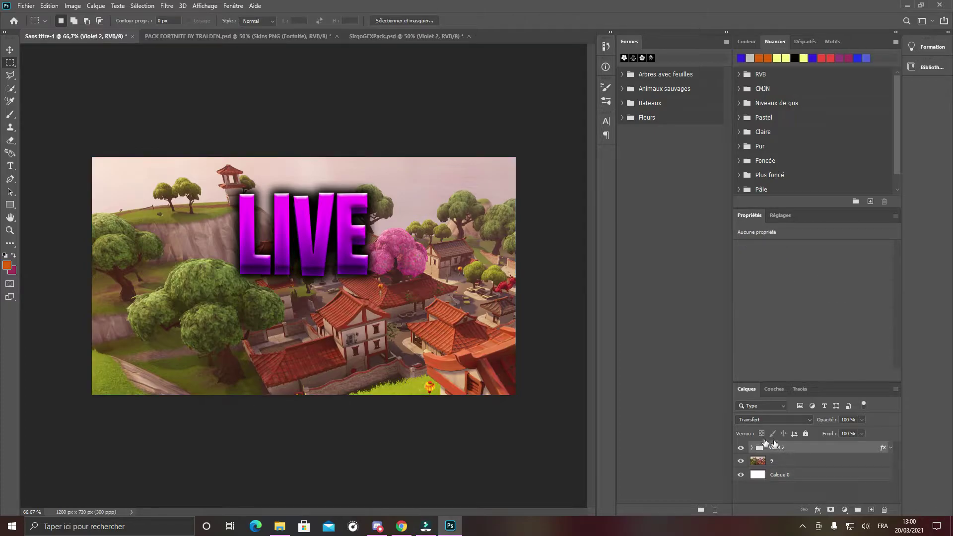
key("ctrl+t")
left_click_drag(367, 275, 400, 281)
left_click_drag(332, 224, 306, 219)
Look through the Skins PNG (Fortnite) group in the PACK FORTNITE BY TRALDEN document and briefly preview the image0 (1) skin.
left_click(274, 36)
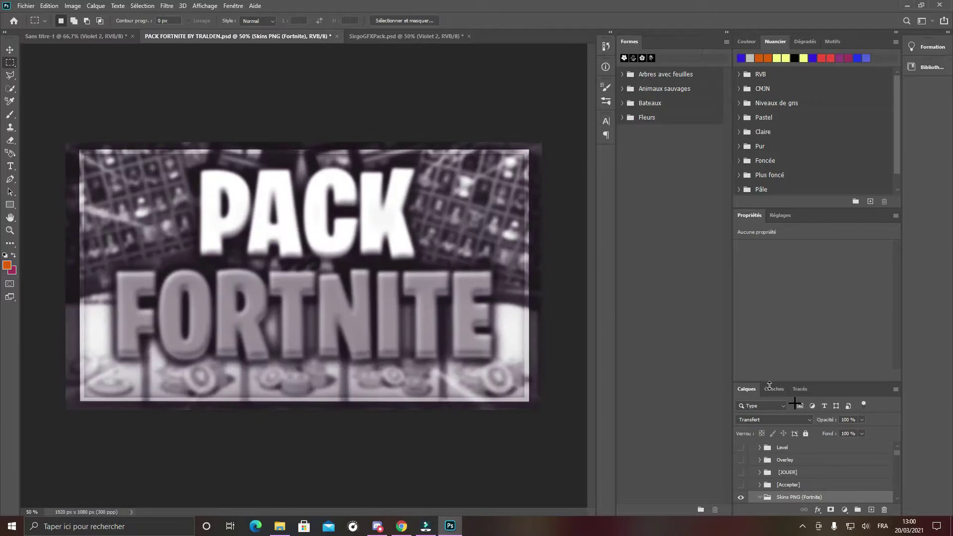
scroll(805, 474, "down", 1)
scroll(765, 489, "down", 5)
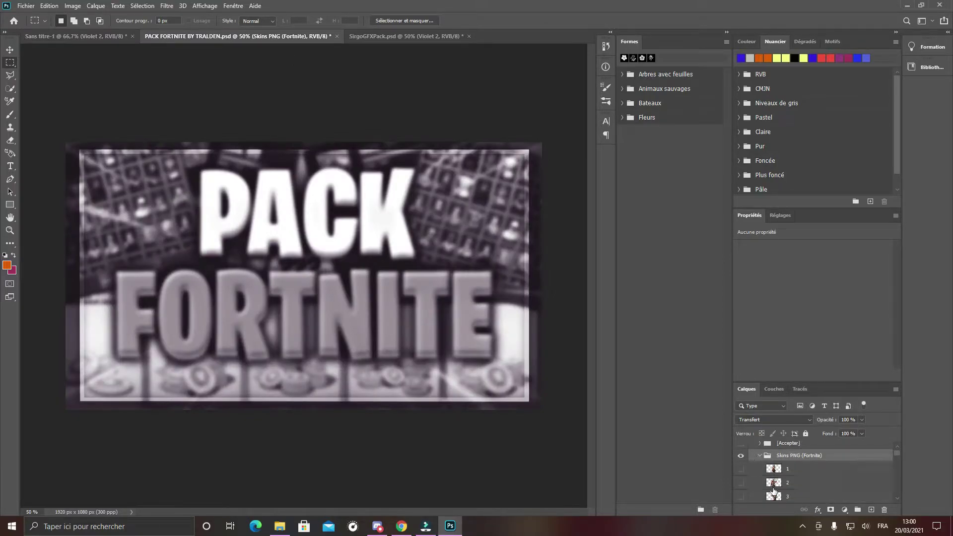
scroll(795, 489, "down", 6)
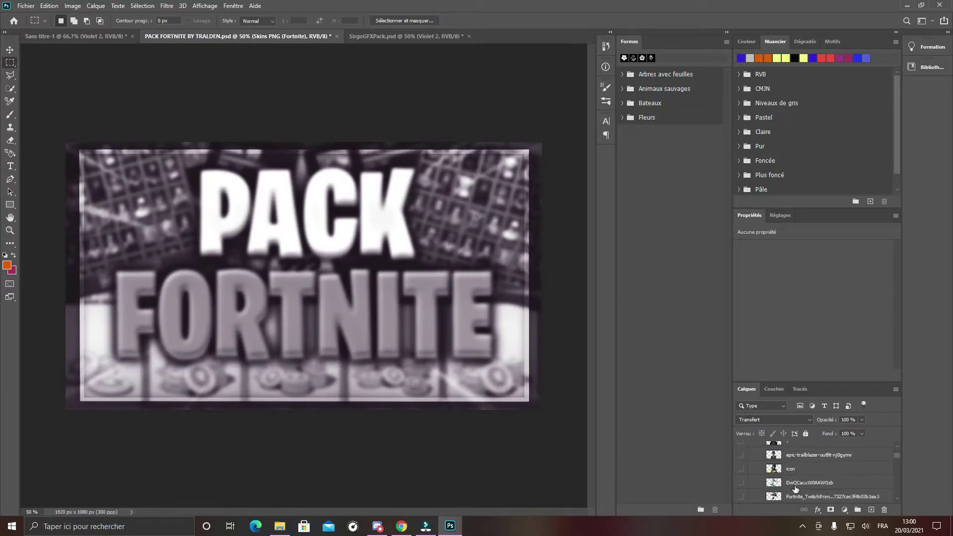
scroll(789, 476, "down", 3)
scroll(799, 481, "down", 4)
scroll(753, 477, "down", 5)
scroll(753, 476, "down", 3)
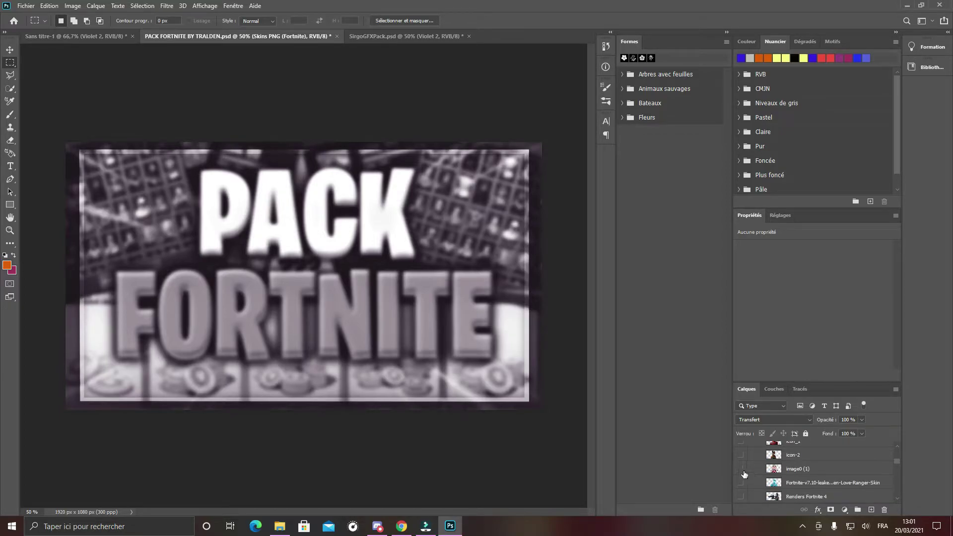
left_click(741, 469)
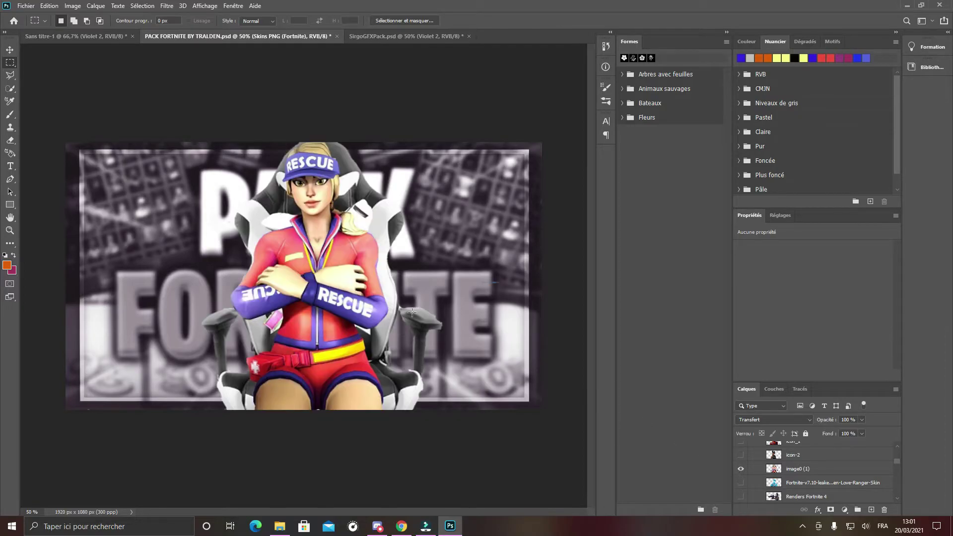
left_click(741, 470)
Show the banana skin layer 8 in the Skins PNG (Fortnite) group and duplicate it into the Sans titre-1 document.
scroll(809, 477, "down", 5)
scroll(809, 479, "down", 3)
scroll(809, 476, "down", 1)
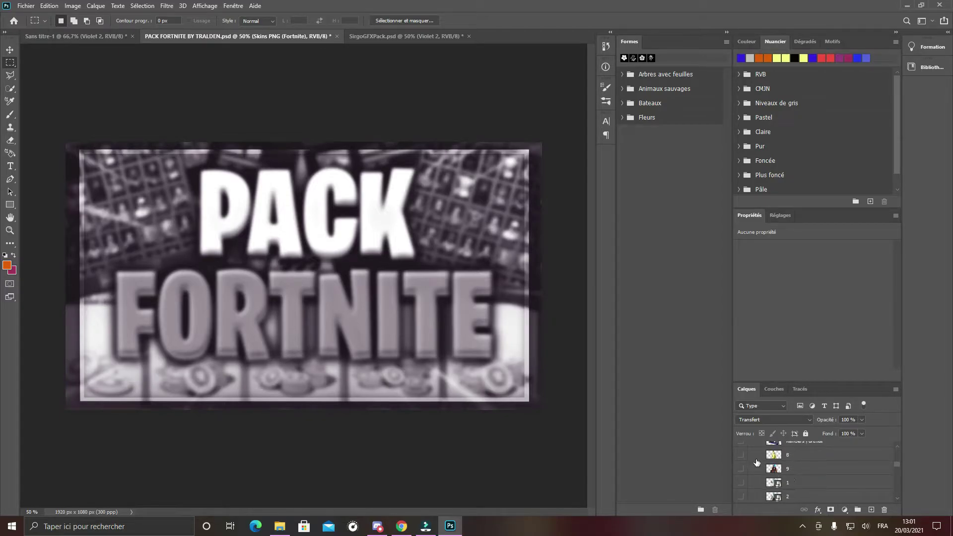
left_click(742, 455)
left_click(815, 454)
right_click(813, 454)
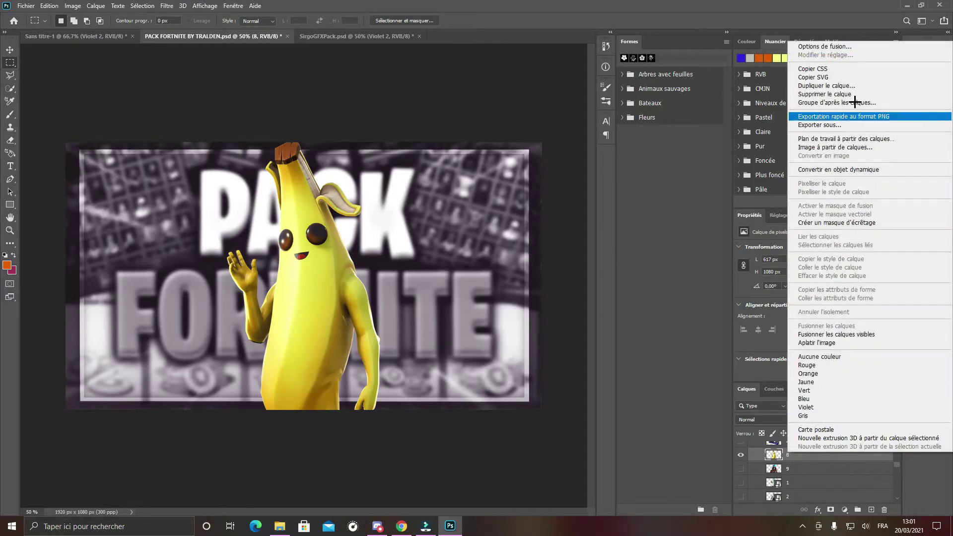
left_click(832, 86)
left_click(444, 203)
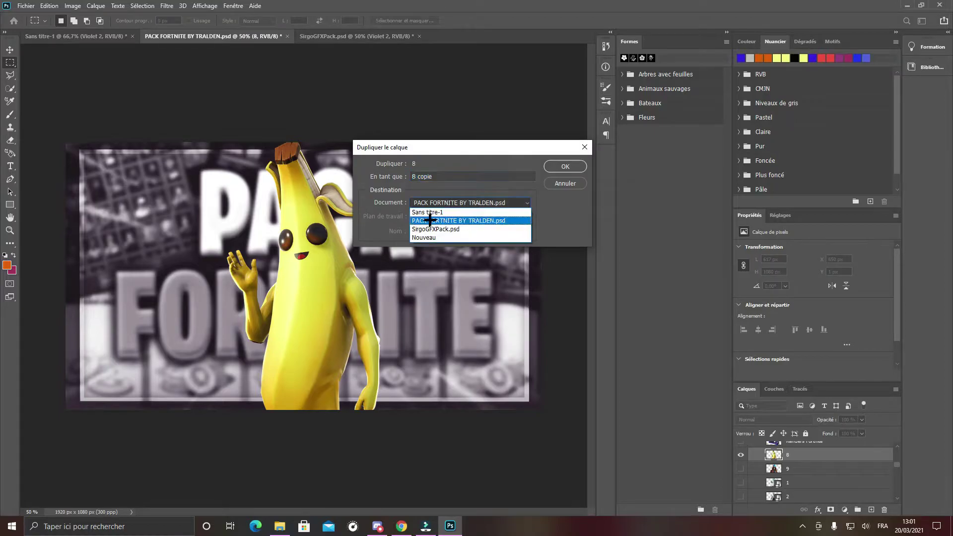
left_click(433, 211)
left_click(565, 166)
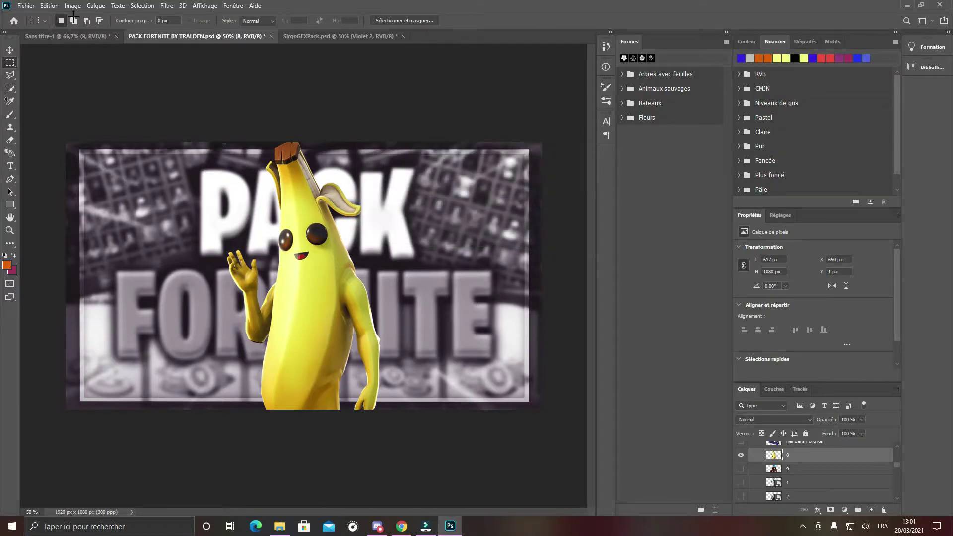
In Sans titre-1, scale the banana layer 8 down to about 412 x 722 px and place it at the canvas's right side, about X 851, Y 20 px.
left_click(64, 36)
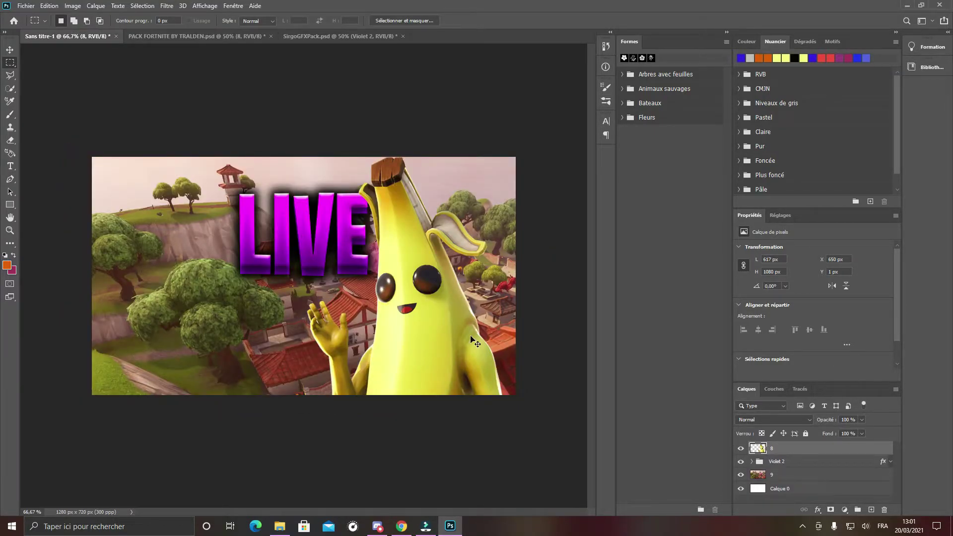
key("ctrl+t")
left_click_drag(511, 158, 528, 145)
left_click_drag(465, 250, 443, 268)
key("Return")
key("m")
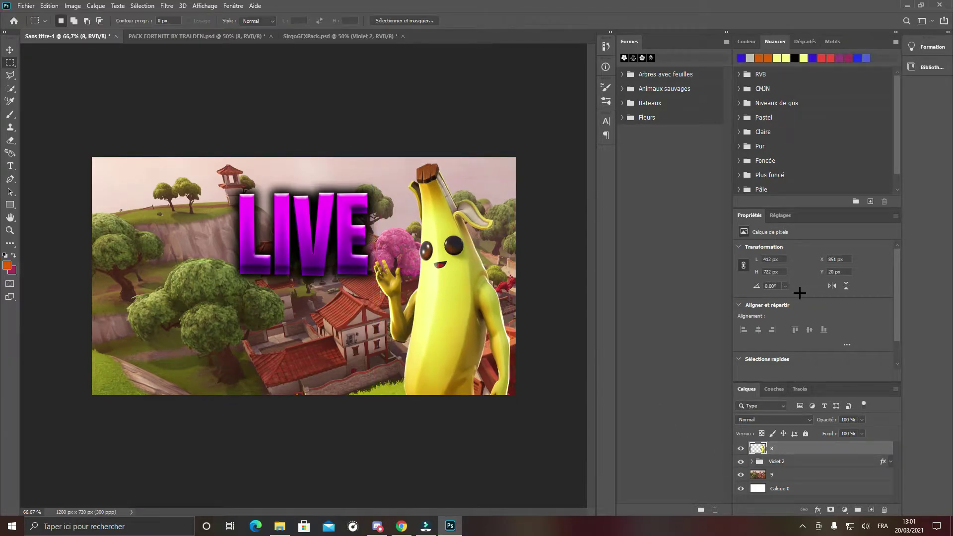
right_click(793, 450)
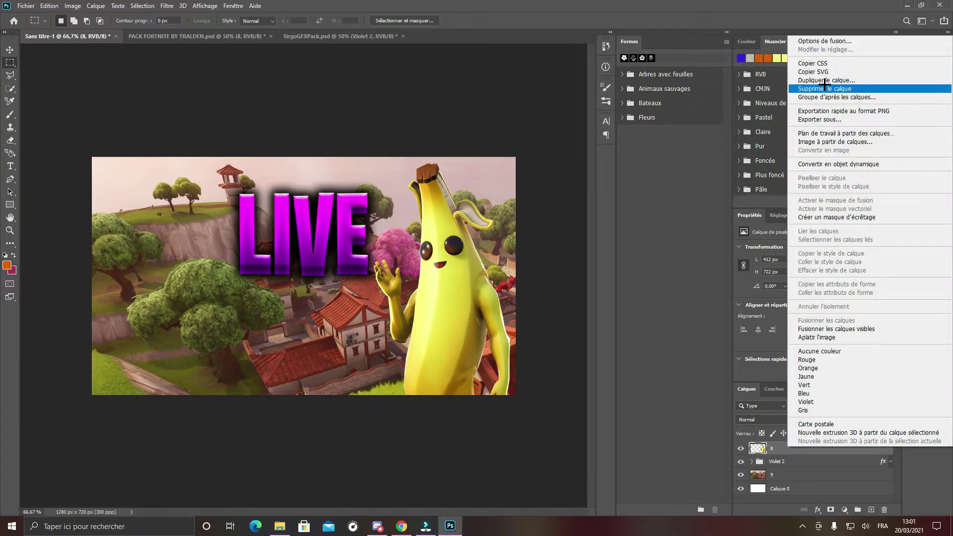
left_click(824, 80)
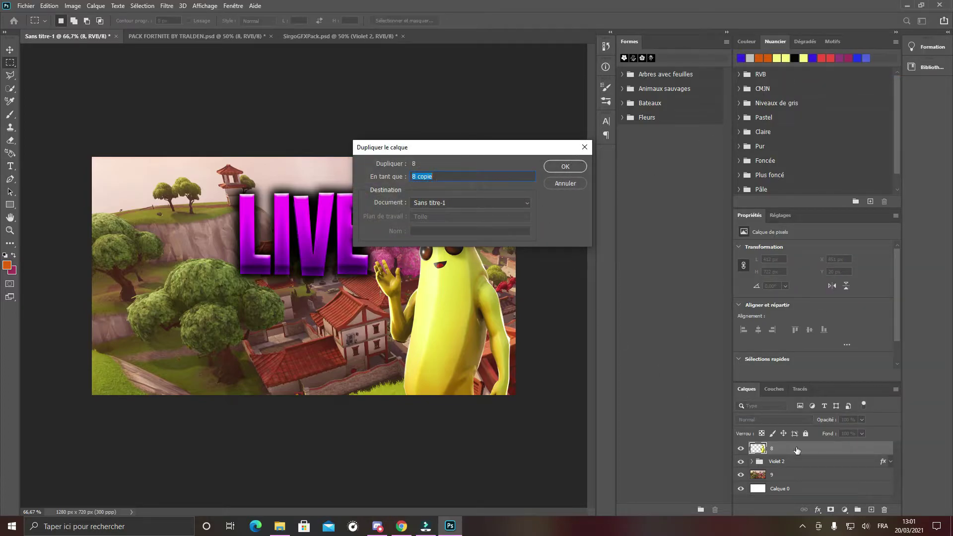
left_click(575, 183)
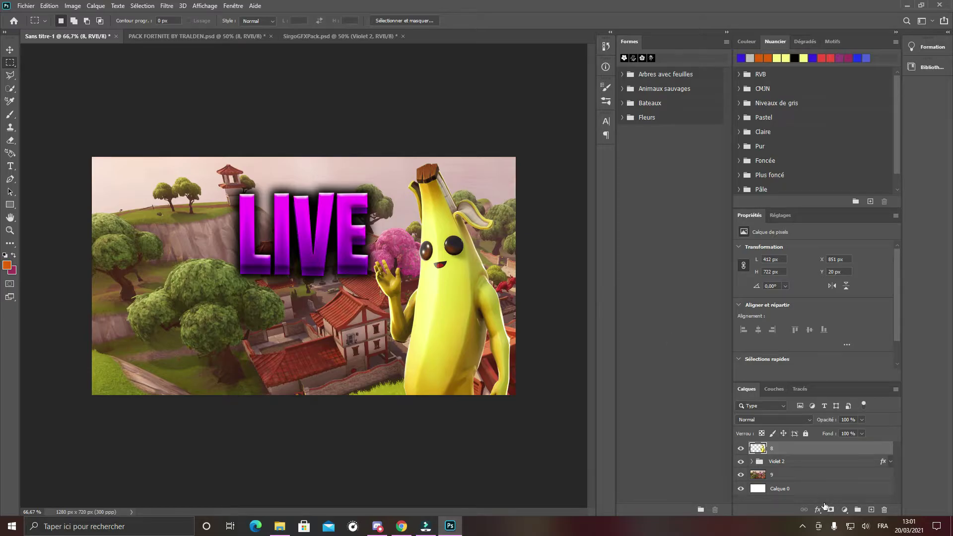
Duplicate the banana layer 8 within Sans titre-1 under the name 8 copie.
right_click(797, 451)
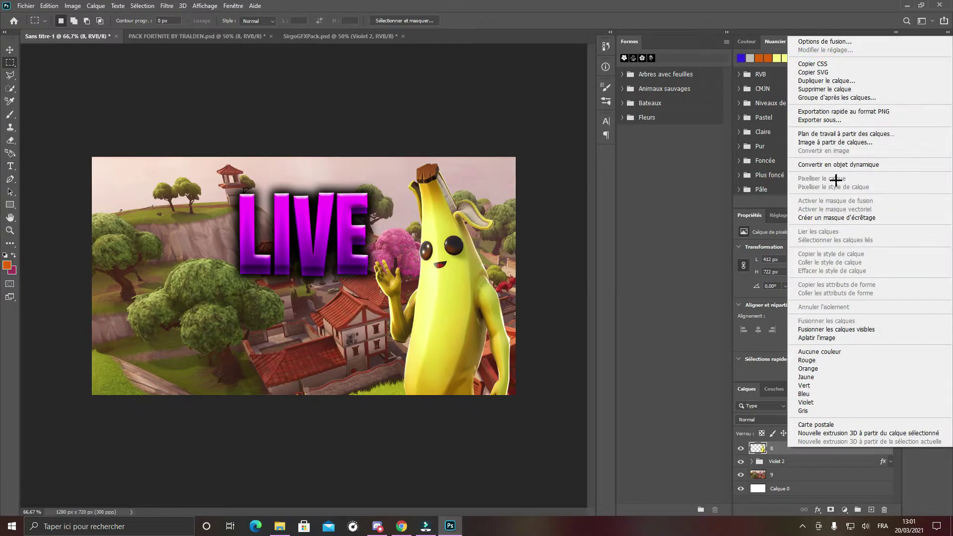
left_click(826, 81)
left_click(560, 167)
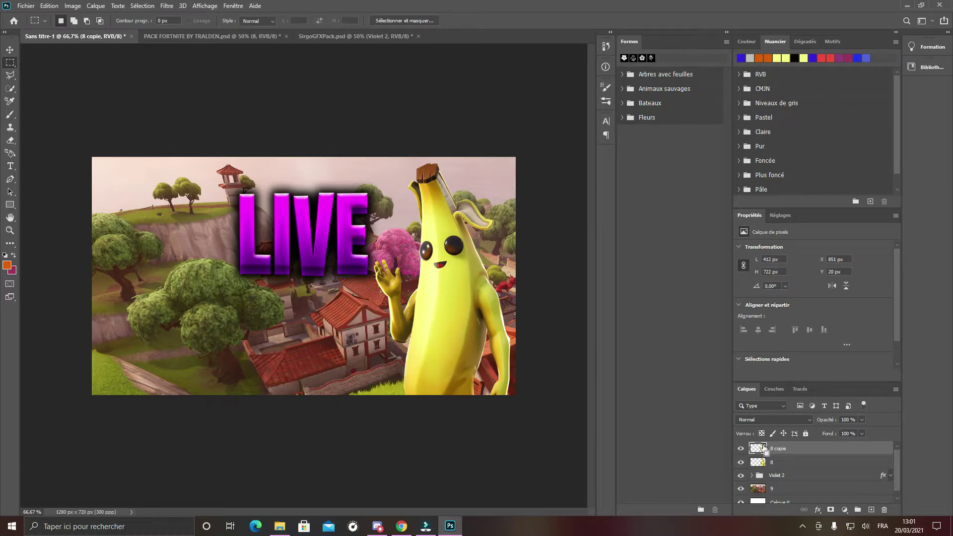
Move the banana copy to the canvas's left edge, about X 0, Y 35 px, and flip it horizontally.
key("ctrl+t")
left_click_drag(441, 322, 158, 332)
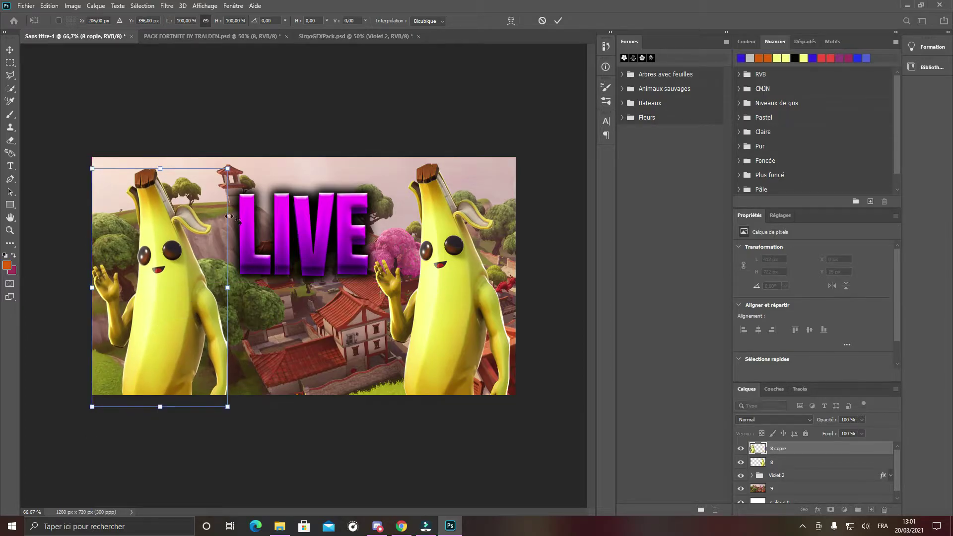
right_click(161, 322)
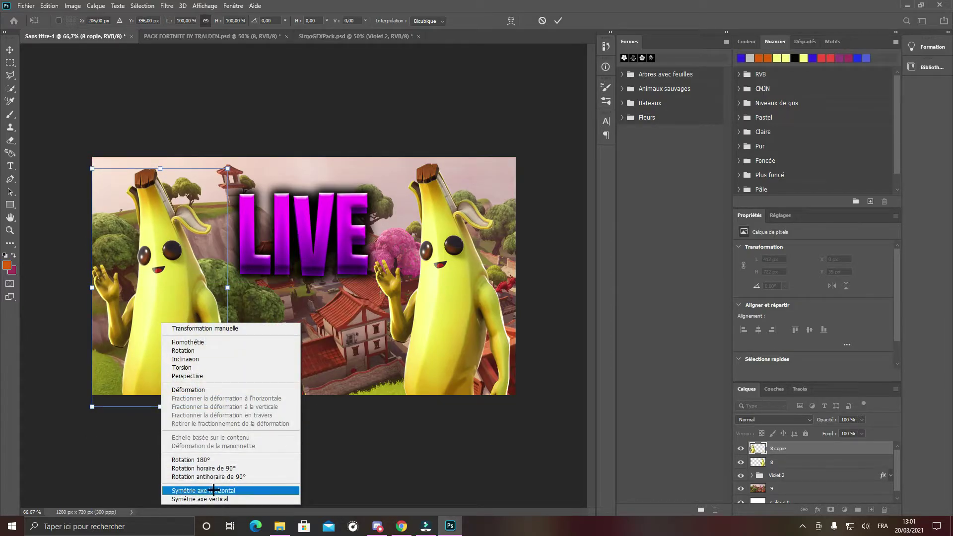
left_click(246, 491)
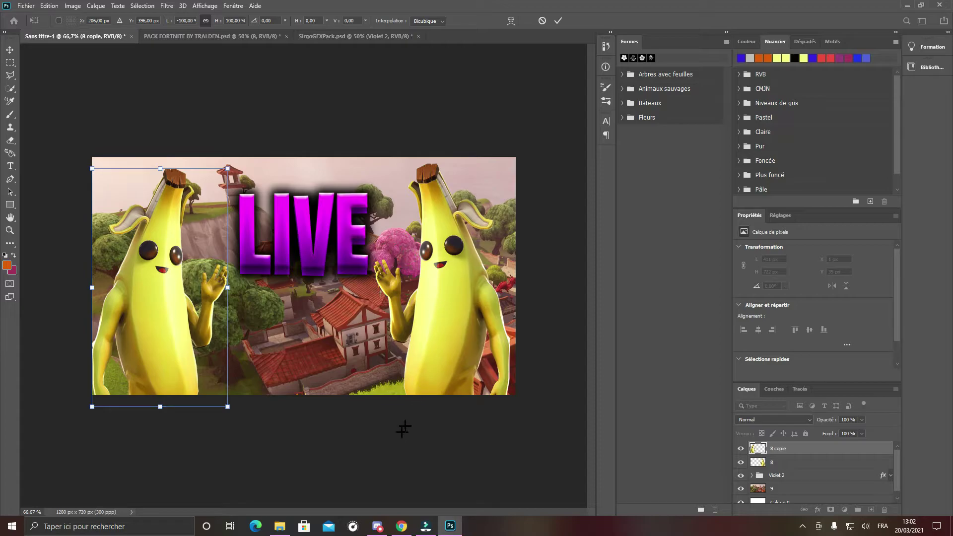
key("Return")
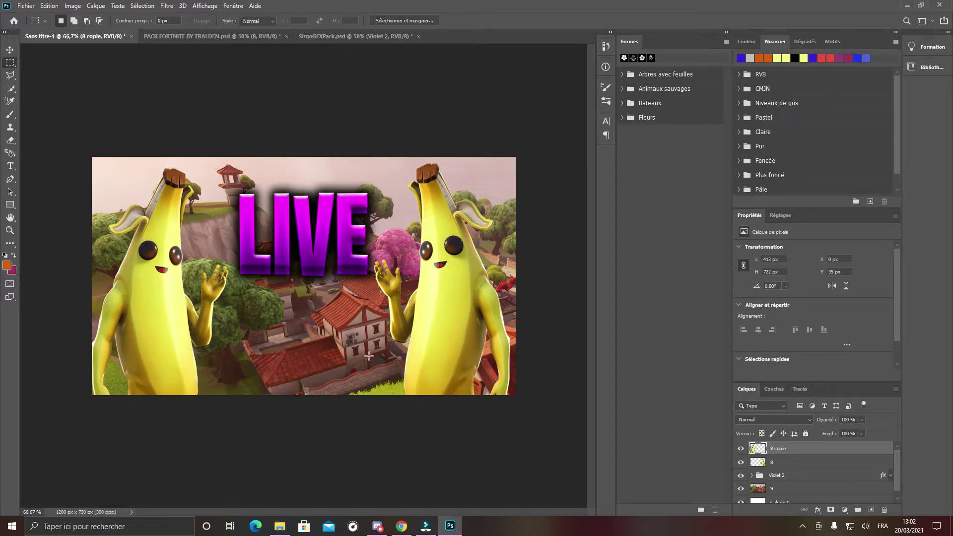
Reorder the layers: place the Violet 2 group above both banana layers, with background layer 9 on top of the stack.
left_click(783, 464)
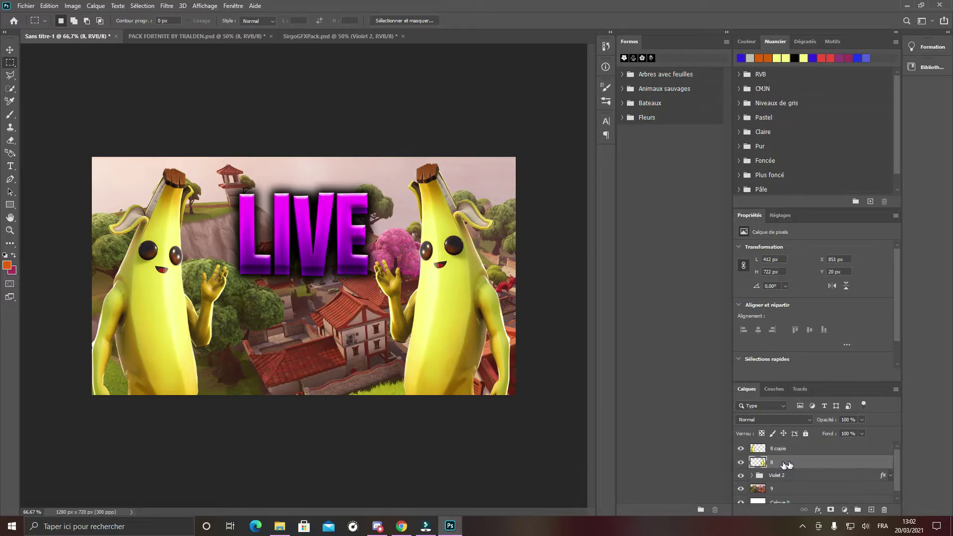
left_click_drag(793, 482, 794, 444)
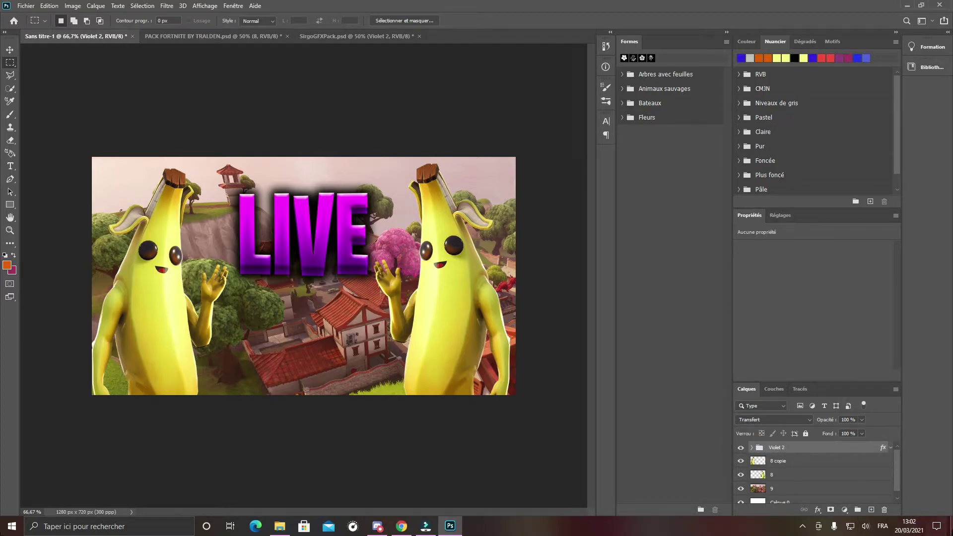
left_click_drag(796, 493, 795, 445)
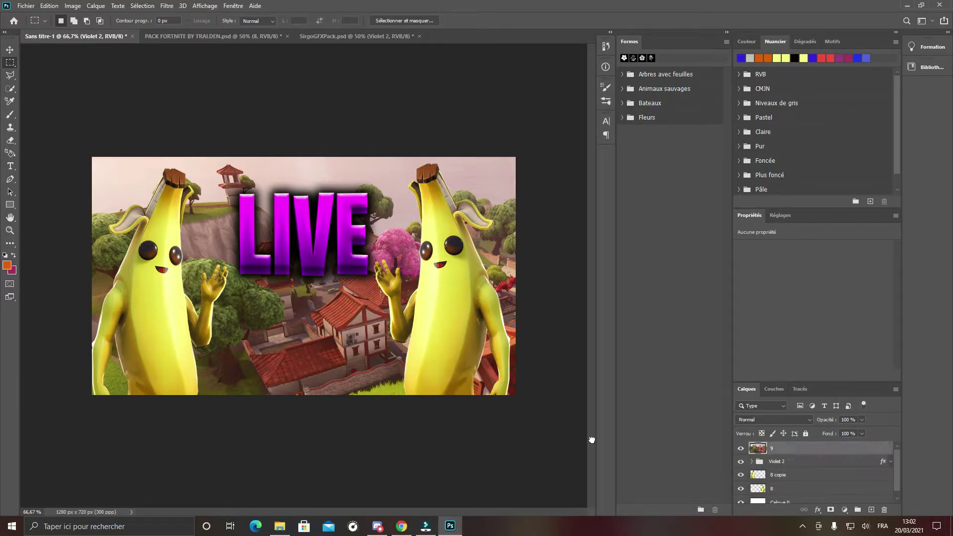
Select the whole canvas, apply a Gaussian Blur with a 4.2 px radius to background layer 9, and return it below banana layer 8.
left_click_drag(69, 131, 576, 486)
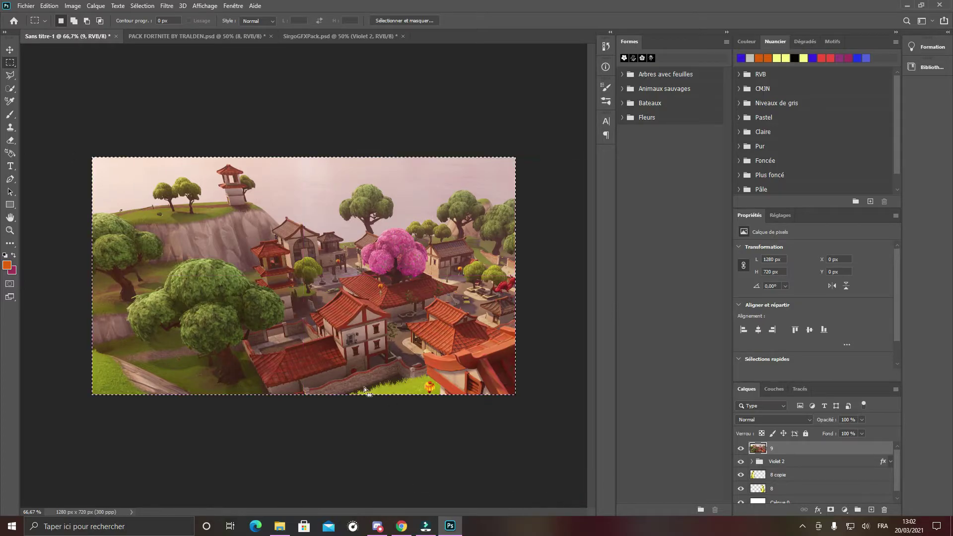
left_click(167, 6)
mouse_move(223, 146)
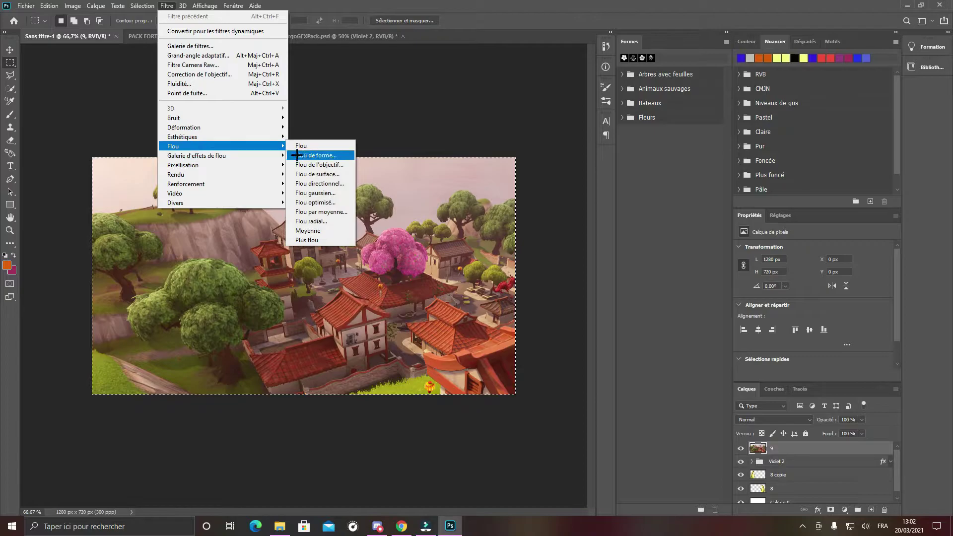
left_click(313, 194)
left_click_drag(417, 258, 419, 260)
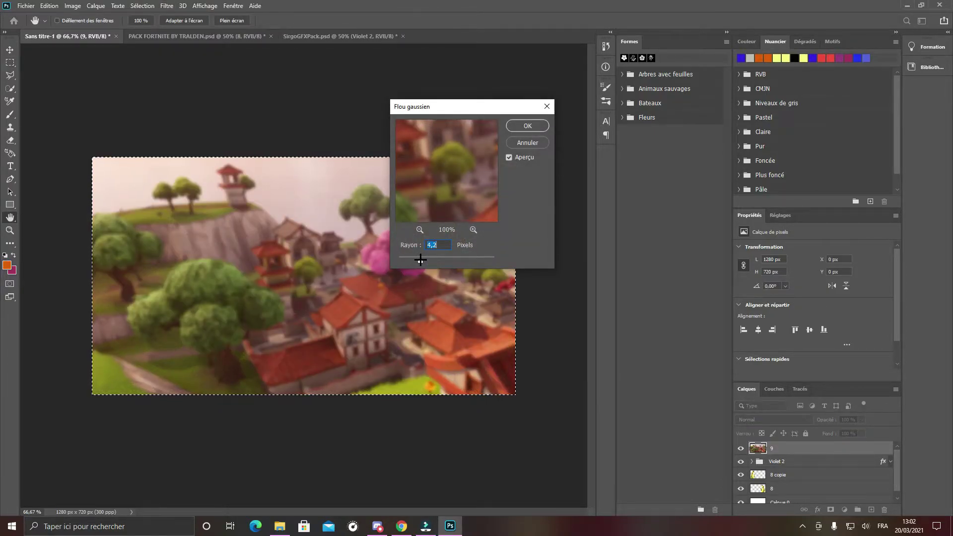
left_click(522, 125)
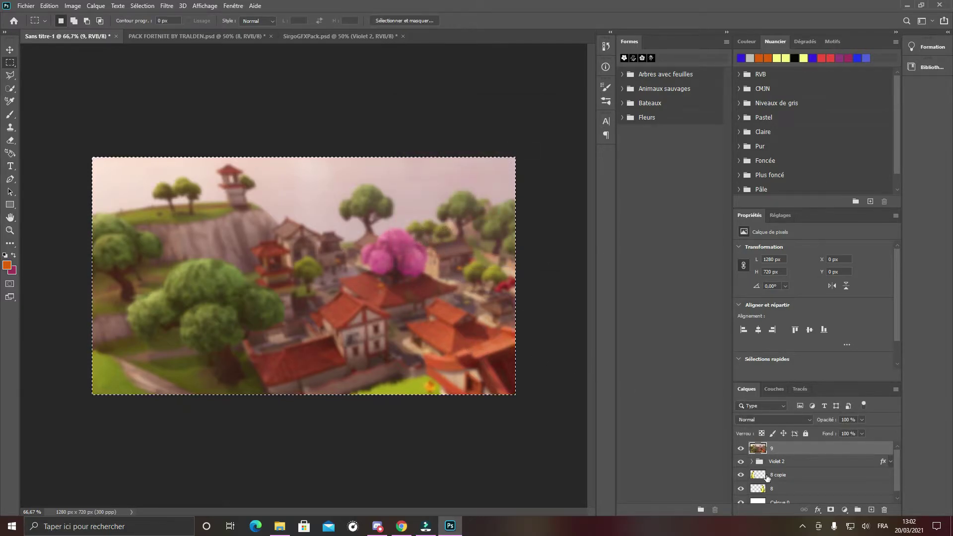
left_click_drag(772, 451, 784, 497)
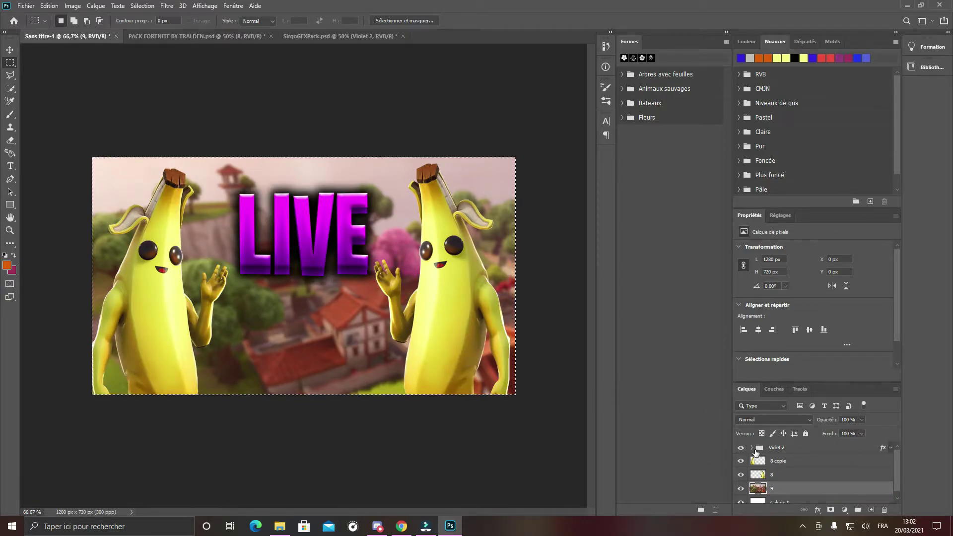
left_click(775, 447)
key("ctrl+t")
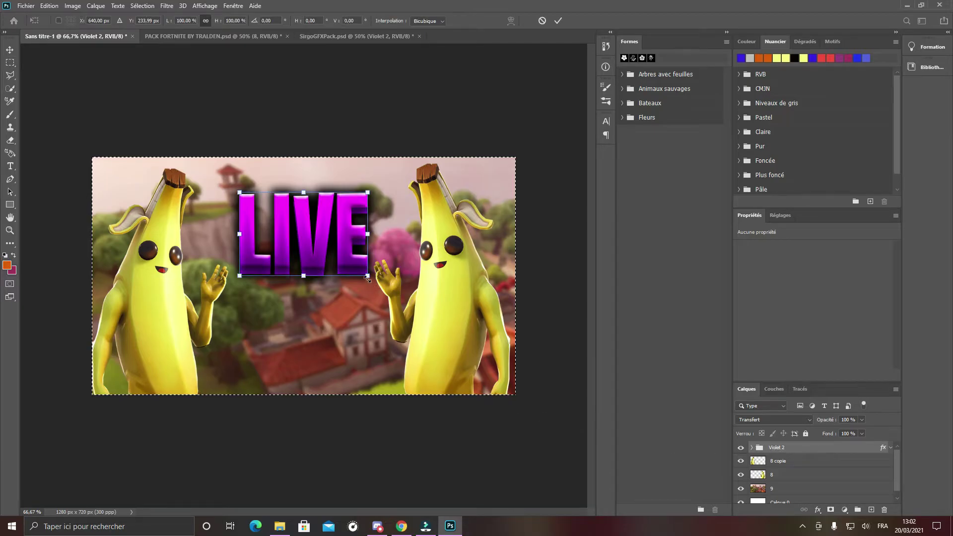
left_click_drag(368, 276, 386, 287)
left_click_drag(312, 242, 300, 228)
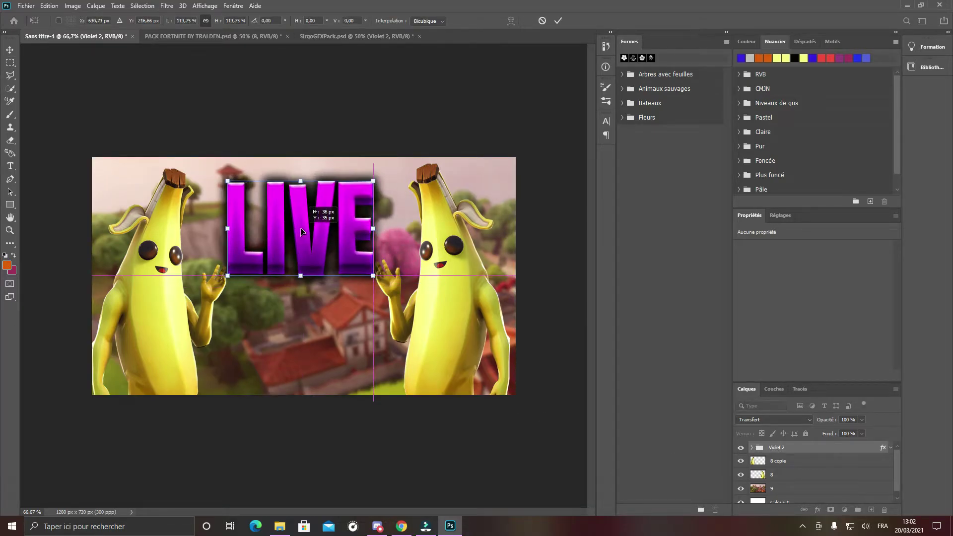
left_click(116, 6)
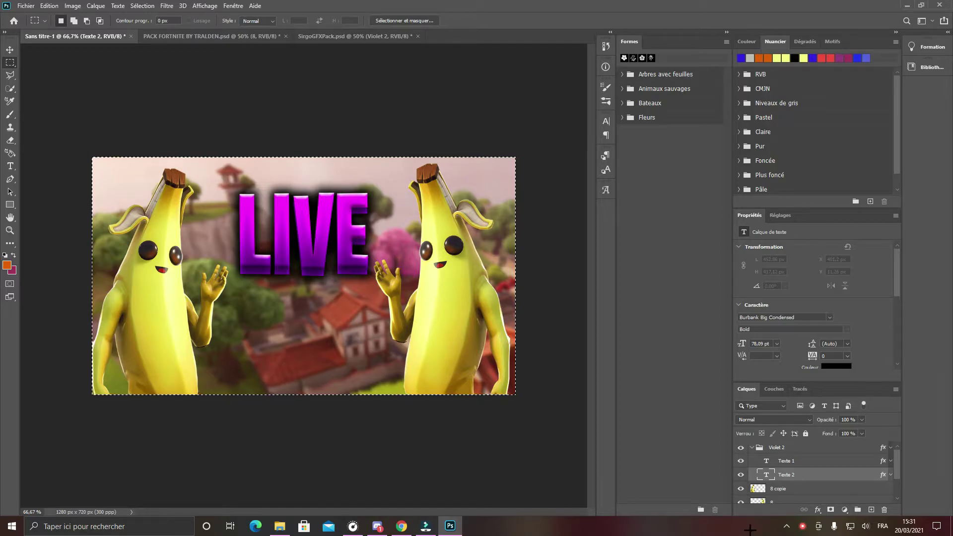
Warp the Texte 1 layer of the Violet 2 group with a horizontal Arc style and a +5% bend.
left_click(750, 449)
left_click(752, 448)
left_click(752, 448)
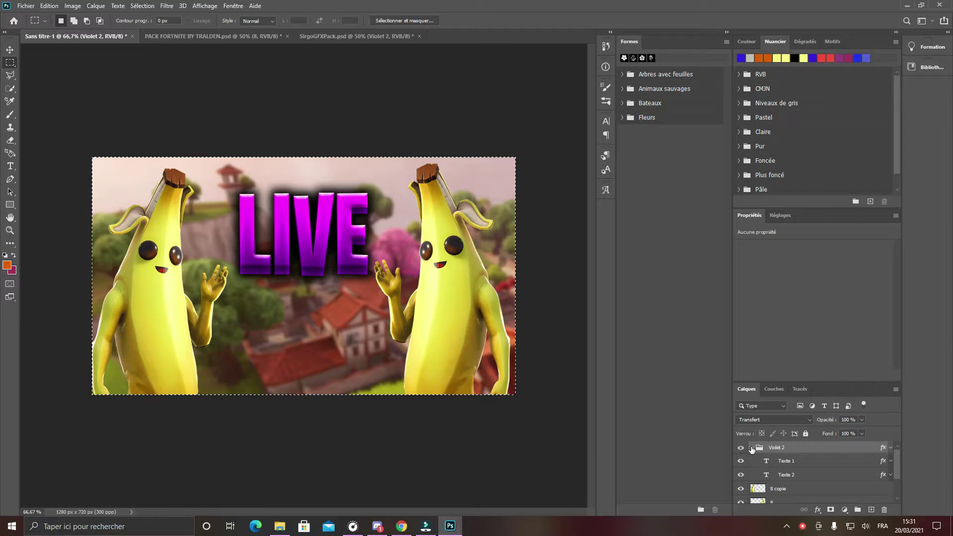
left_click(804, 462)
left_click(118, 6)
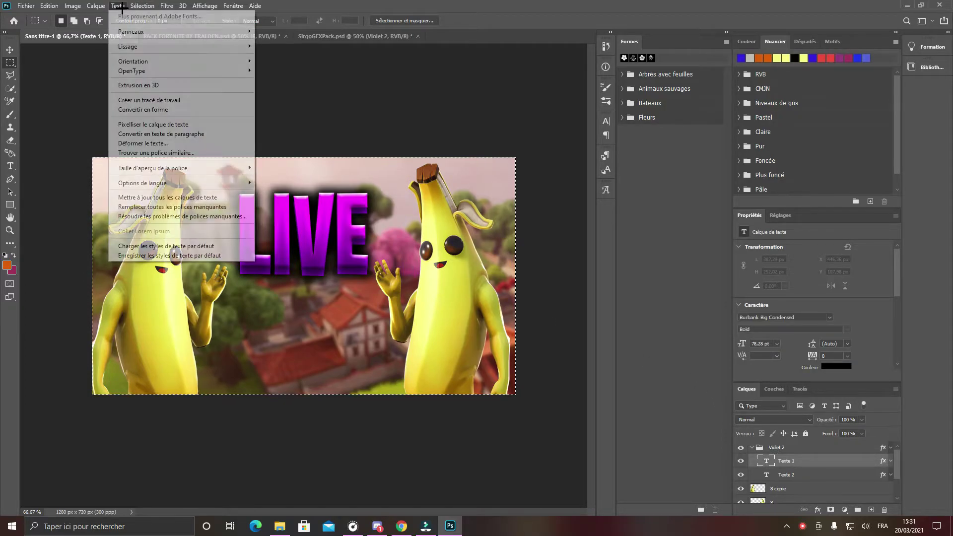
left_click(142, 143)
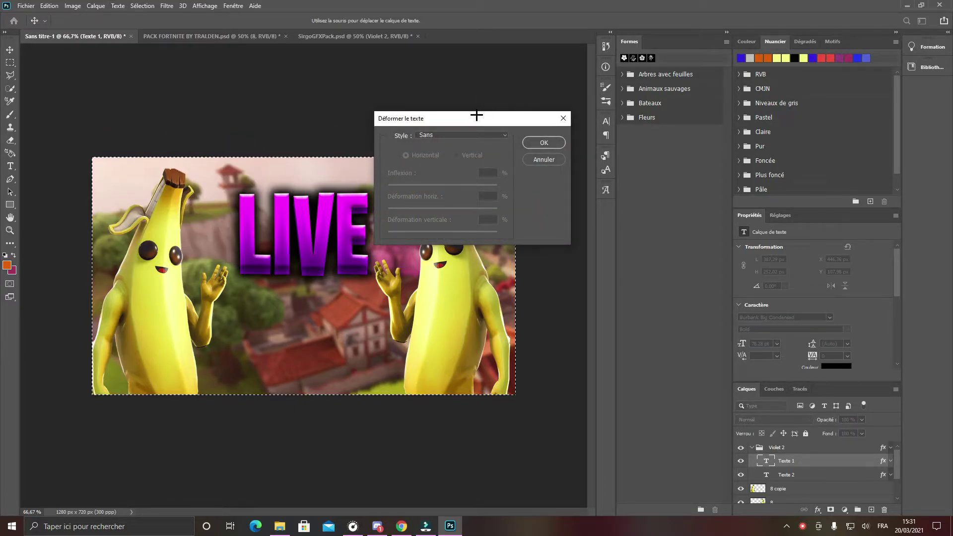
left_click_drag(475, 122, 642, 104)
left_click(667, 115)
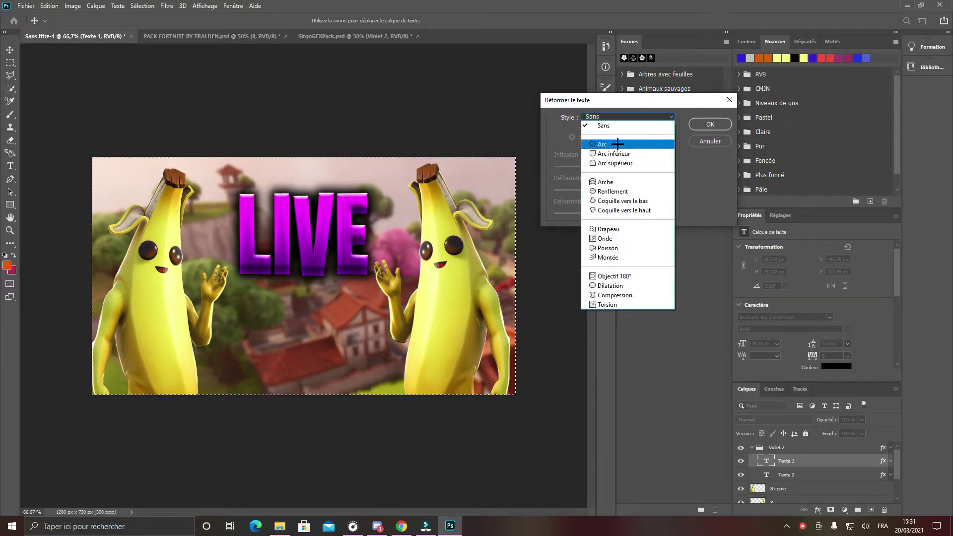
left_click(618, 141)
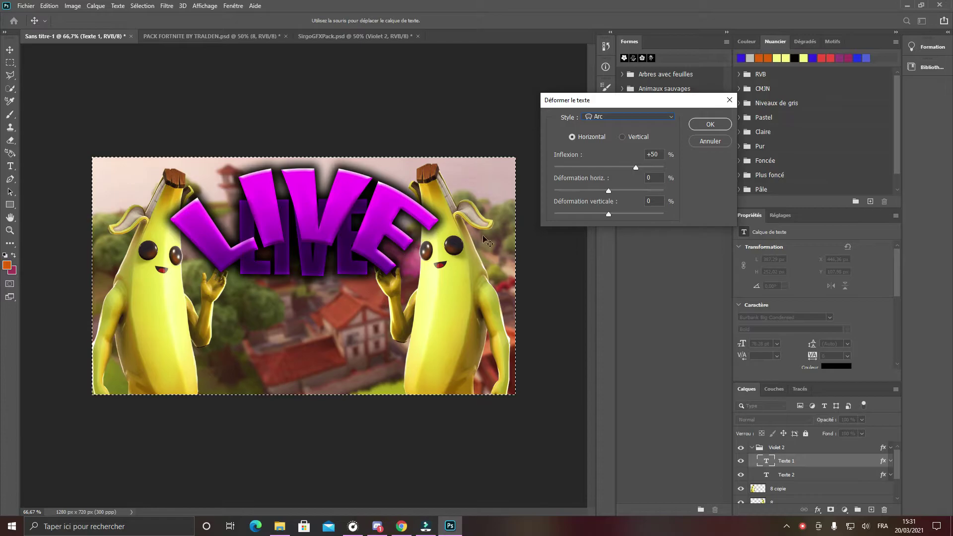
left_click_drag(634, 168, 599, 169)
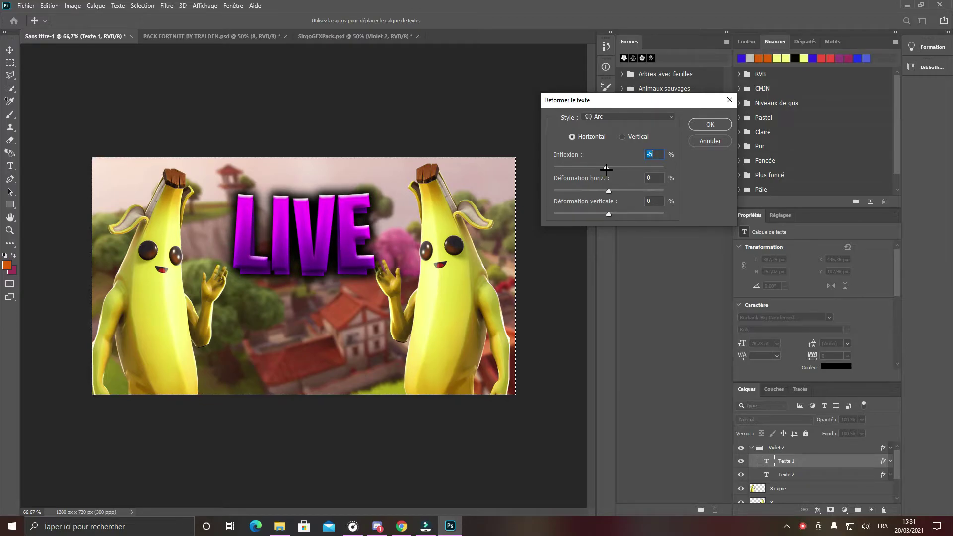
left_click_drag(606, 169, 609, 169)
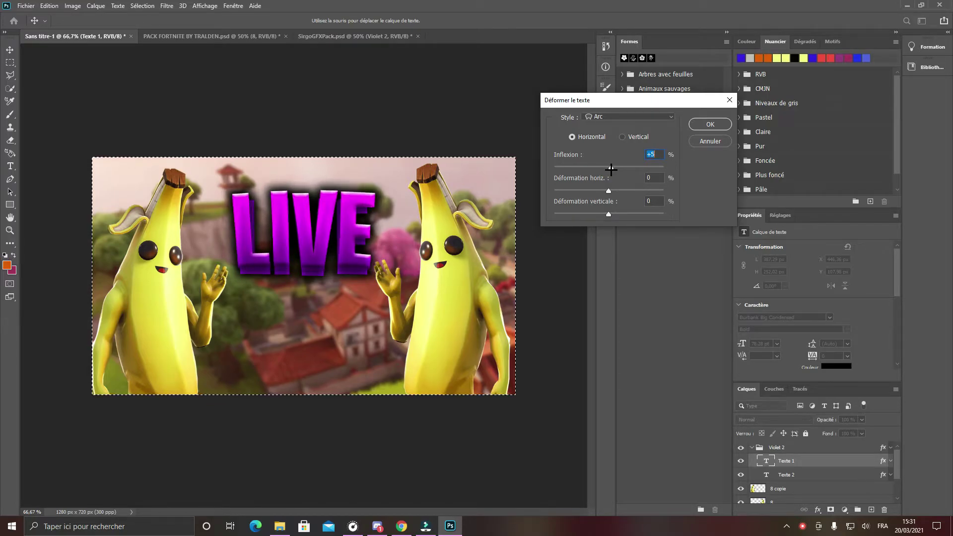
left_click(705, 124)
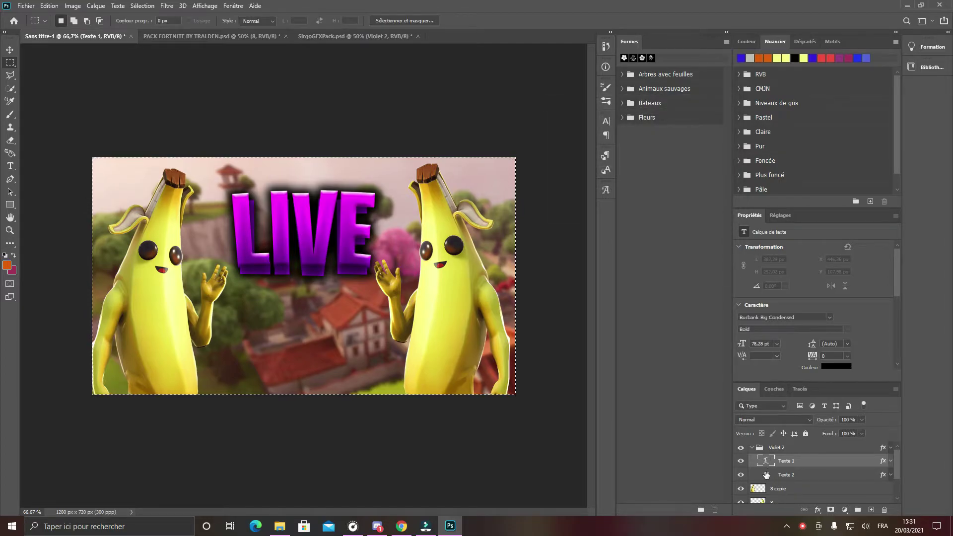
Apply a matching slight horizontal Arc warp to the Texte 2 layer of the LIVE text.
left_click(785, 475)
left_click(117, 6)
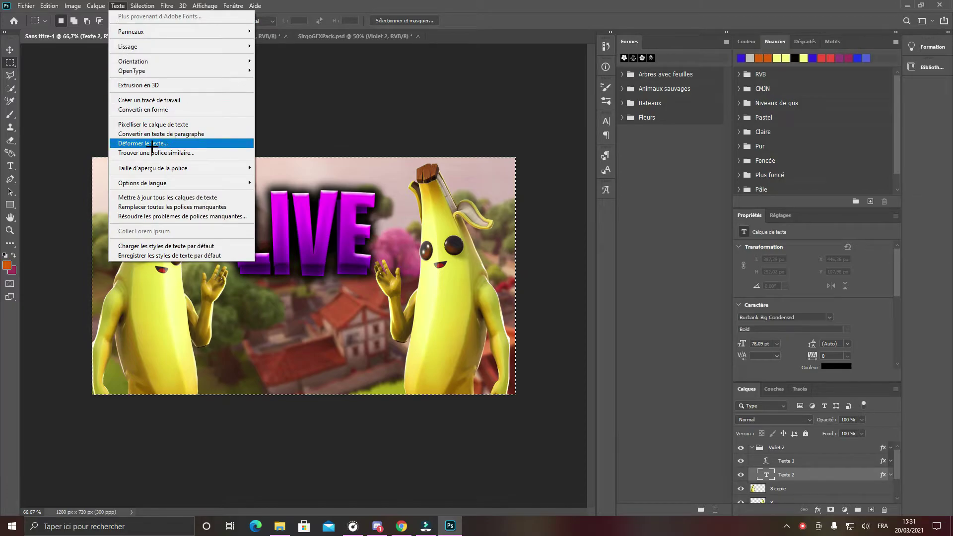
left_click(152, 144)
left_click(621, 116)
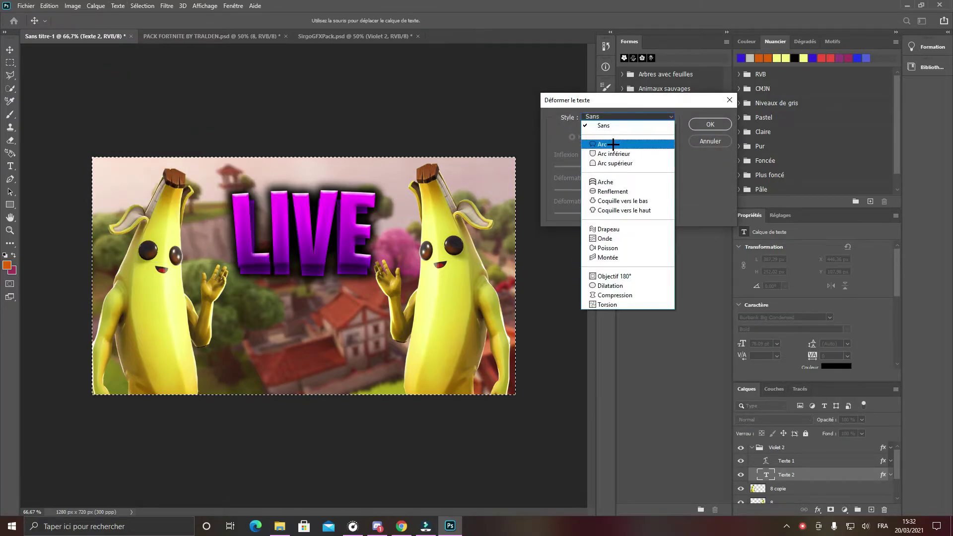
left_click(615, 133)
left_click_drag(635, 166, 612, 168)
left_click(711, 124)
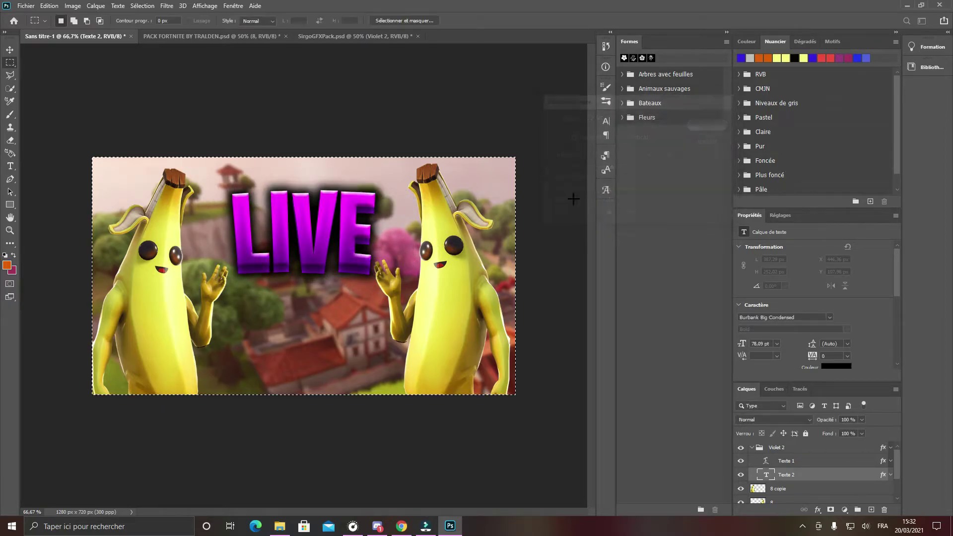
Raise the Violet 2 LIVE text between the bananas and place its Texte 1 layer at about X 627, Y 186 px.
left_click(767, 448)
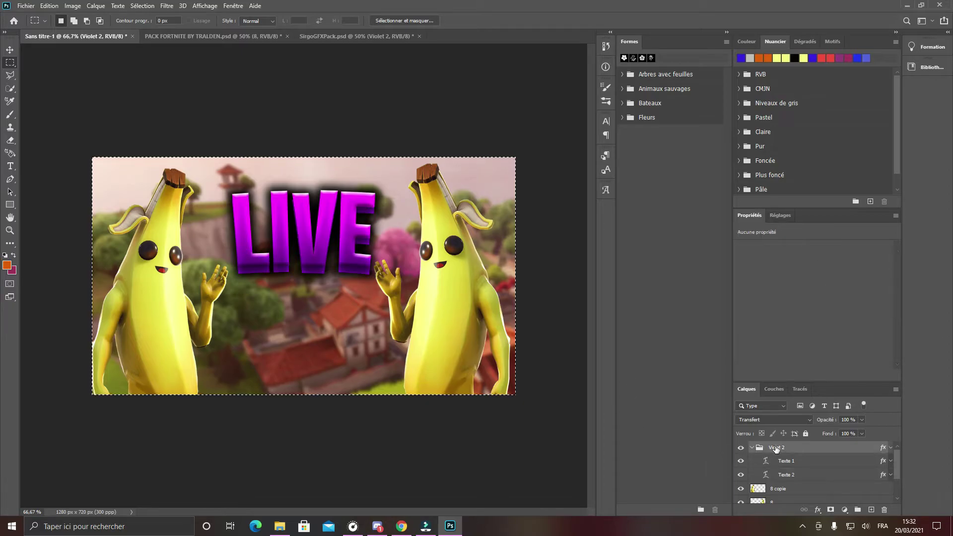
key("ctrl+t")
mouse_move(324, 239)
left_mouse_down()
mouse_move(417, 246)
mouse_move(320, 232)
mouse_move(320, 224)
left_mouse_up()
left_click(789, 462)
key("ctrl+t")
left_click_drag(308, 233, 316, 256)
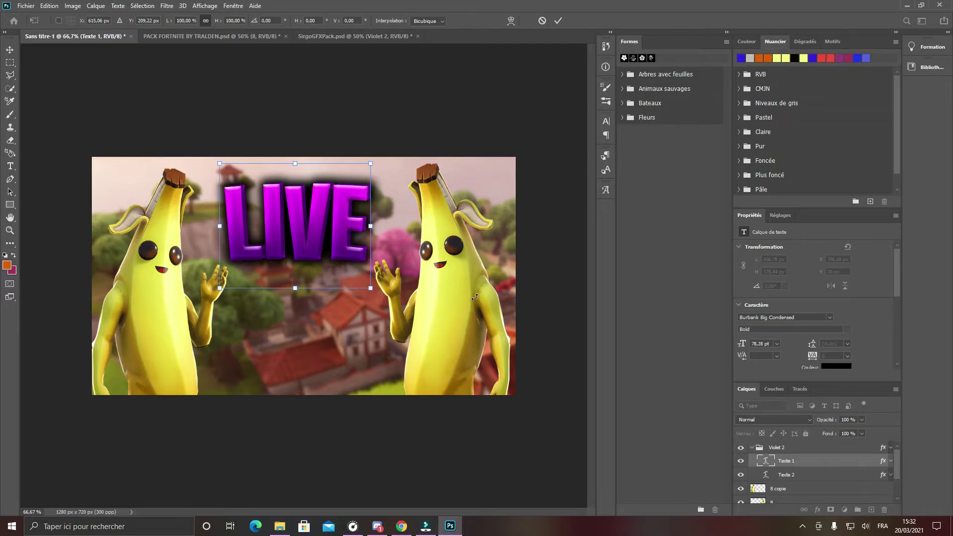
key("shift+Up")
key("shift+Up")
key("shift+Right")
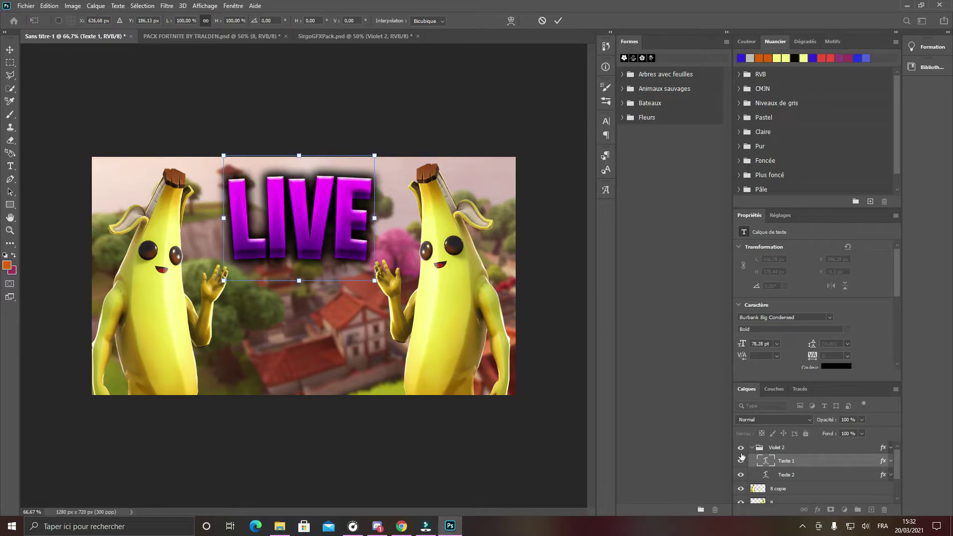
key("Return")
Check the alignment of the two LIVE text layers by toggling their visibility, and collapse the Violet 2 group.
left_click(741, 474)
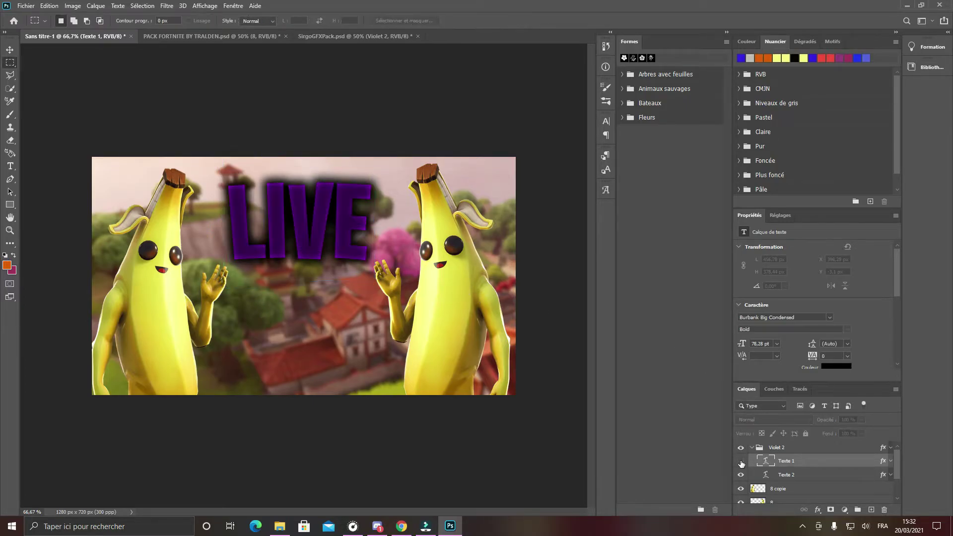
left_click(741, 474)
left_click(741, 475)
left_click(741, 476)
left_click(741, 475)
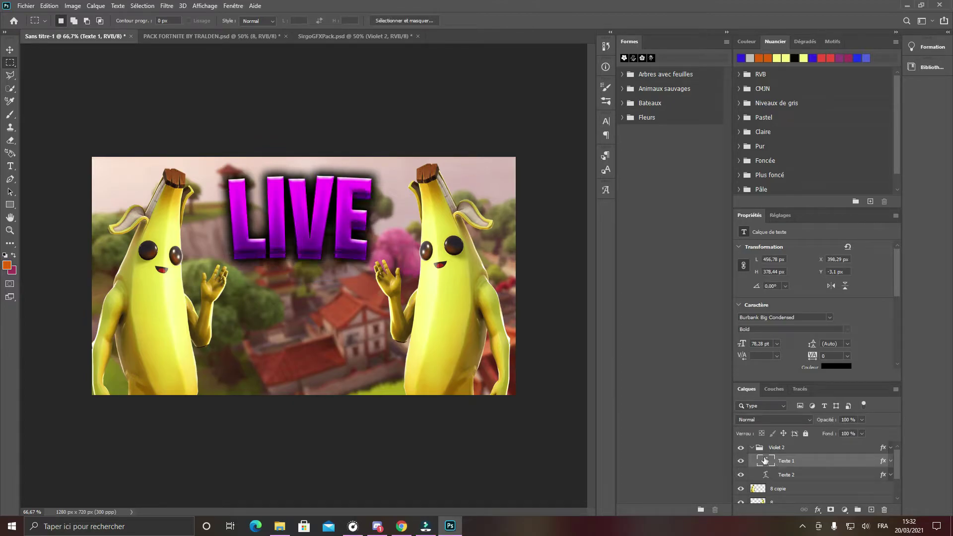
left_click(752, 447)
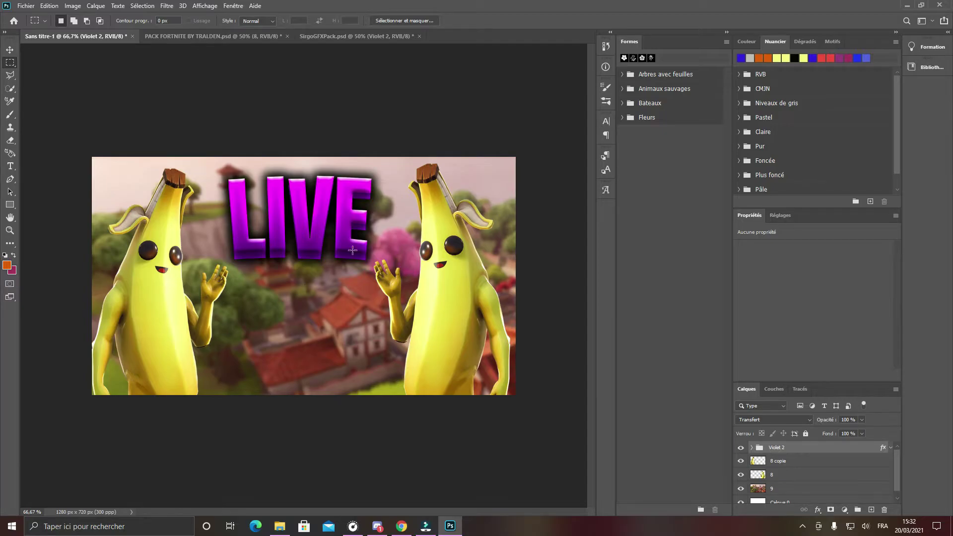
Add a black 24 pt text reading "supreme" in Arial Bold below the LIVE text.
left_click(10, 166)
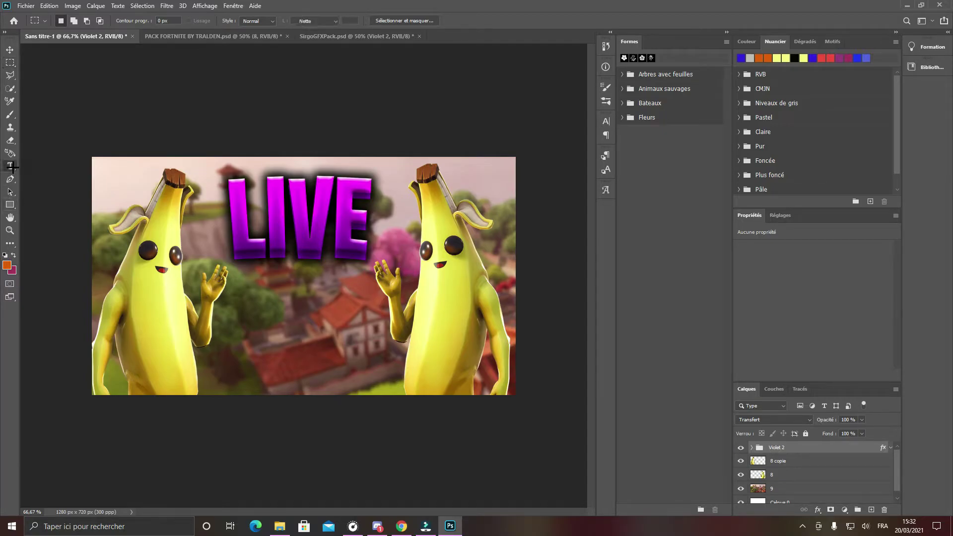
left_click(288, 326)
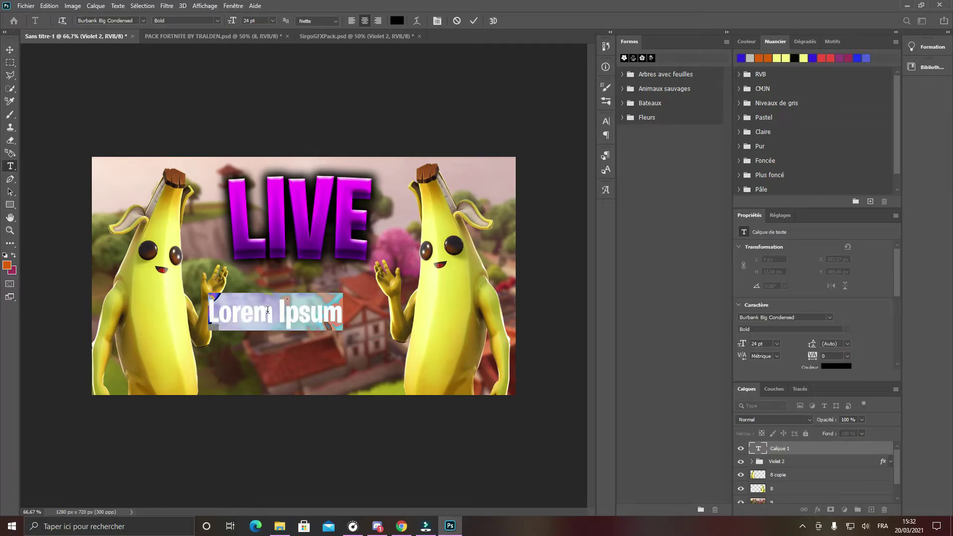
key("BackSpace")
type("suprel")
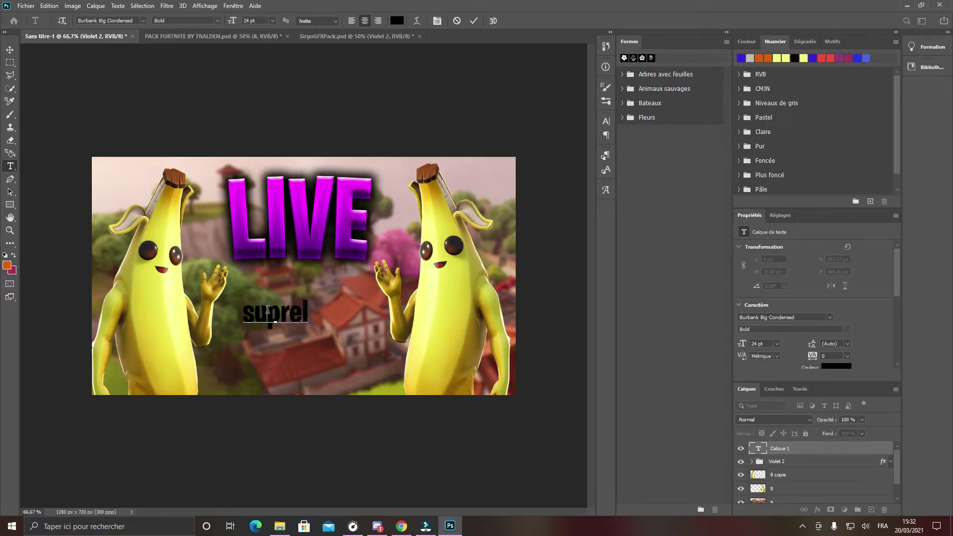
key("BackSpace")
type("me")
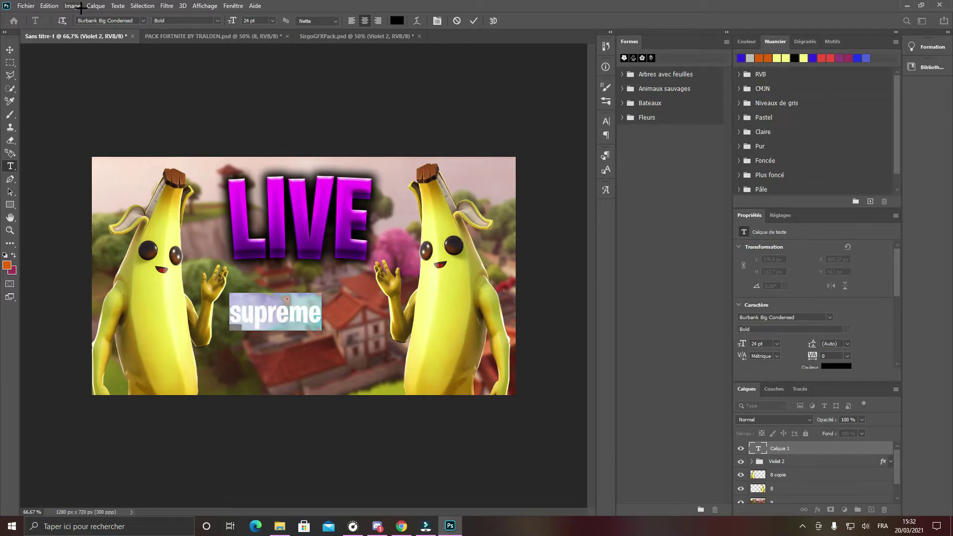
left_click(143, 21)
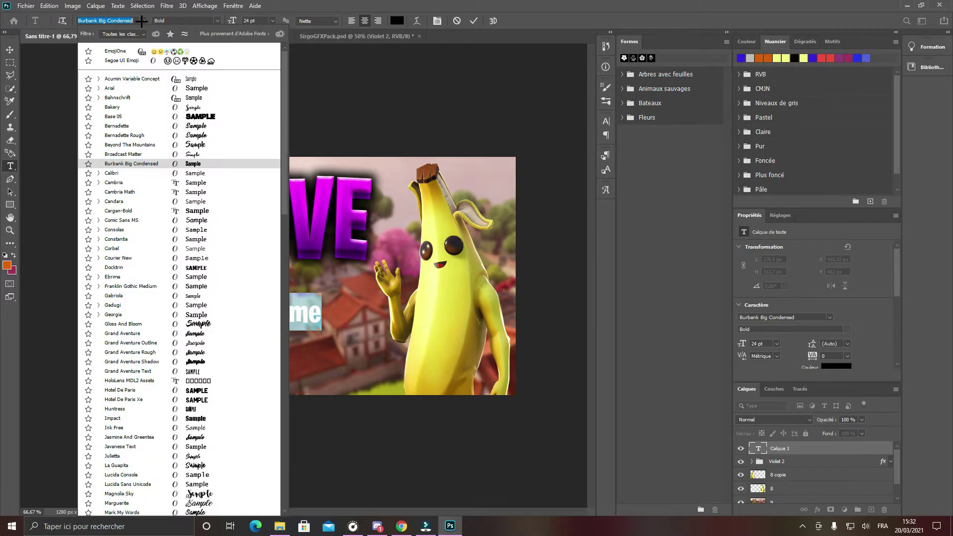
left_click(130, 88)
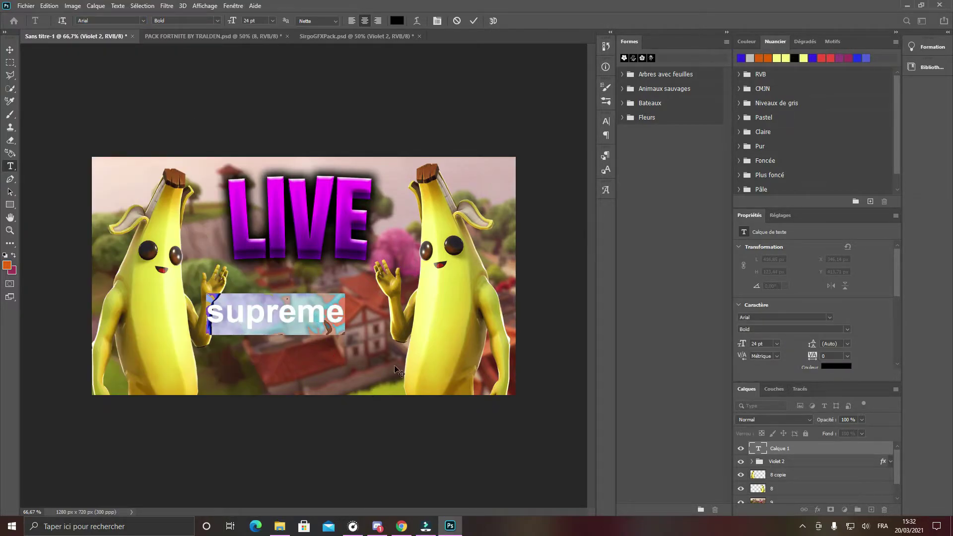
key("ctrl+Return")
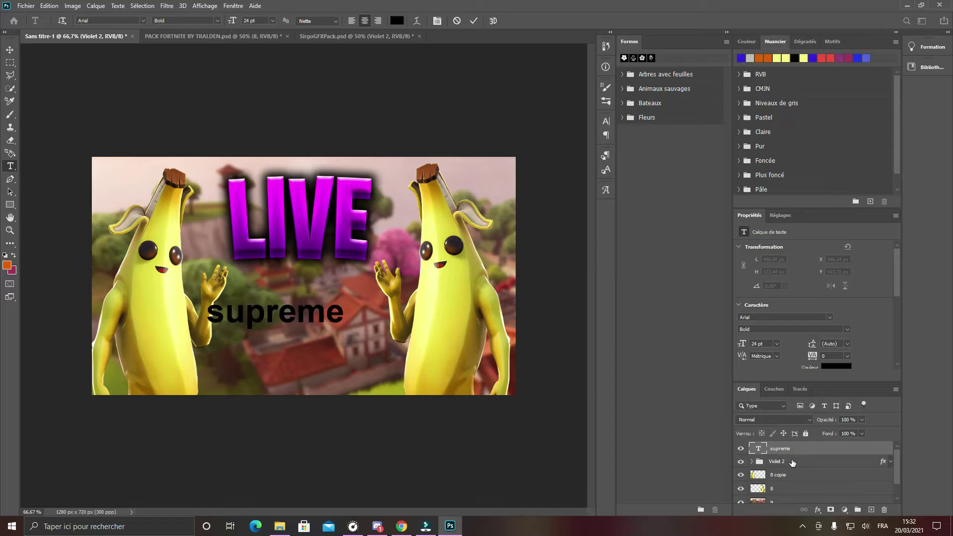
left_click(335, 314)
key("ctrl")
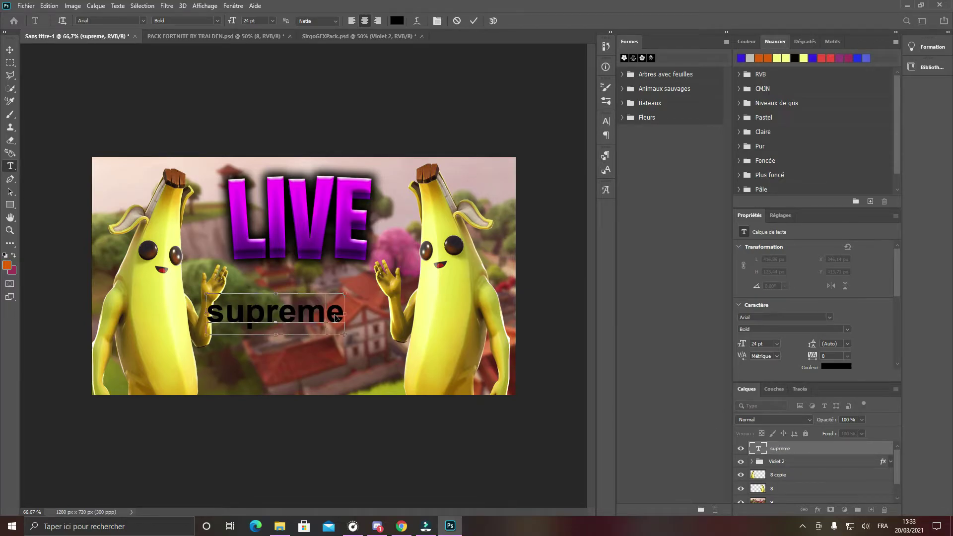
left_click_drag(344, 314, 171, 319)
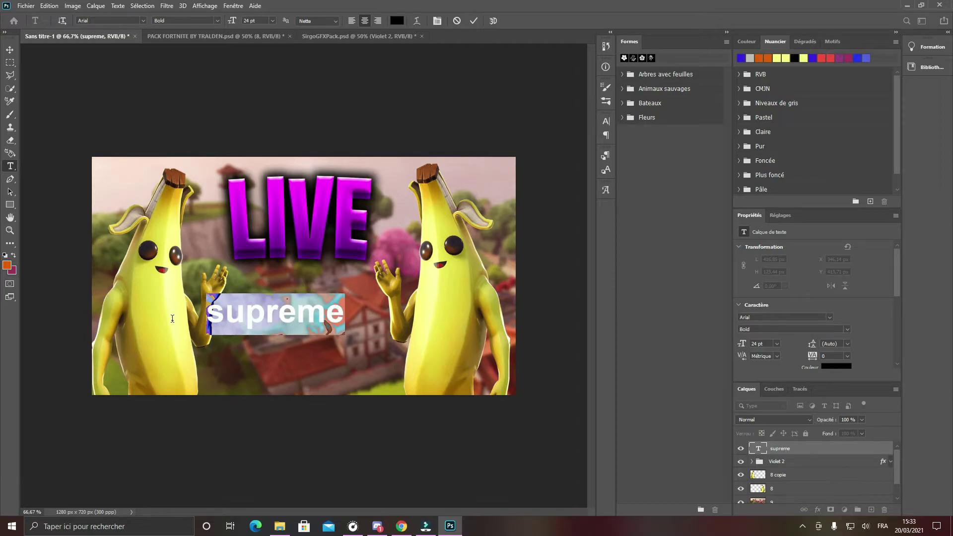
key("BackSpace")
left_click(370, 427)
key("Escape")
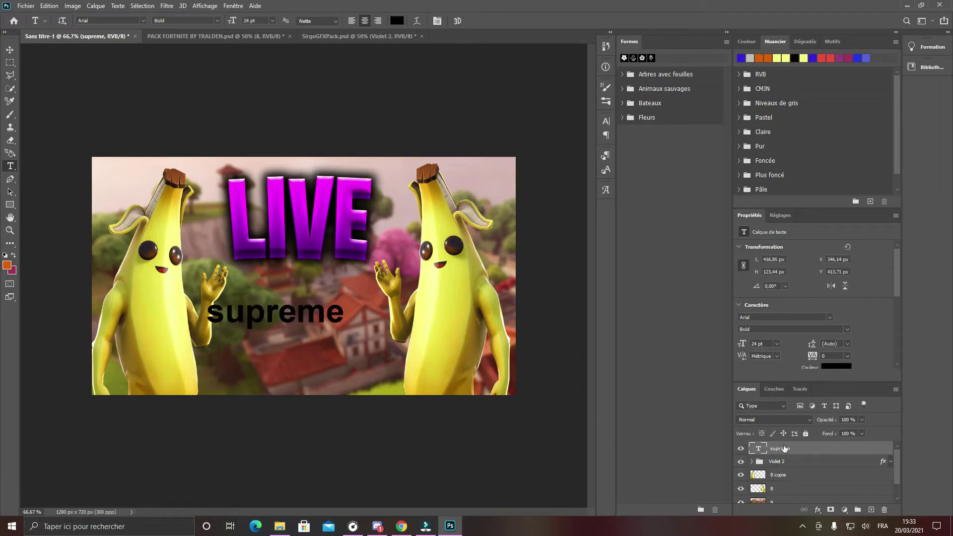
Delete the "supreme" text layer.
right_click(791, 452)
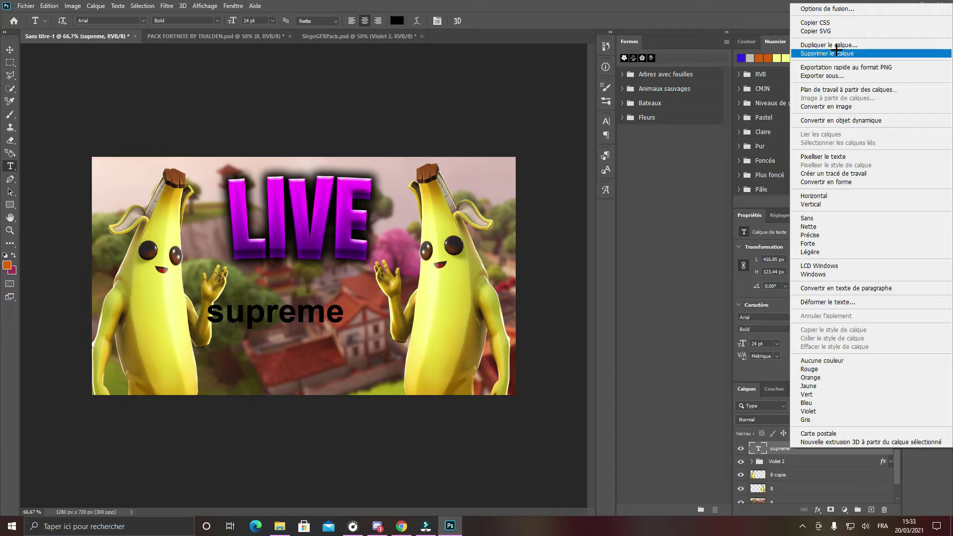
left_click(837, 53)
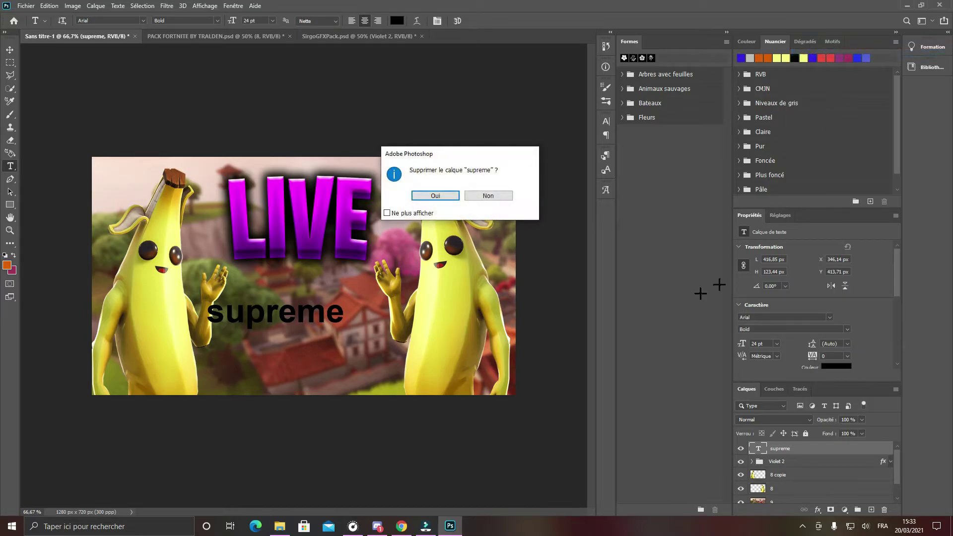
left_click(436, 195)
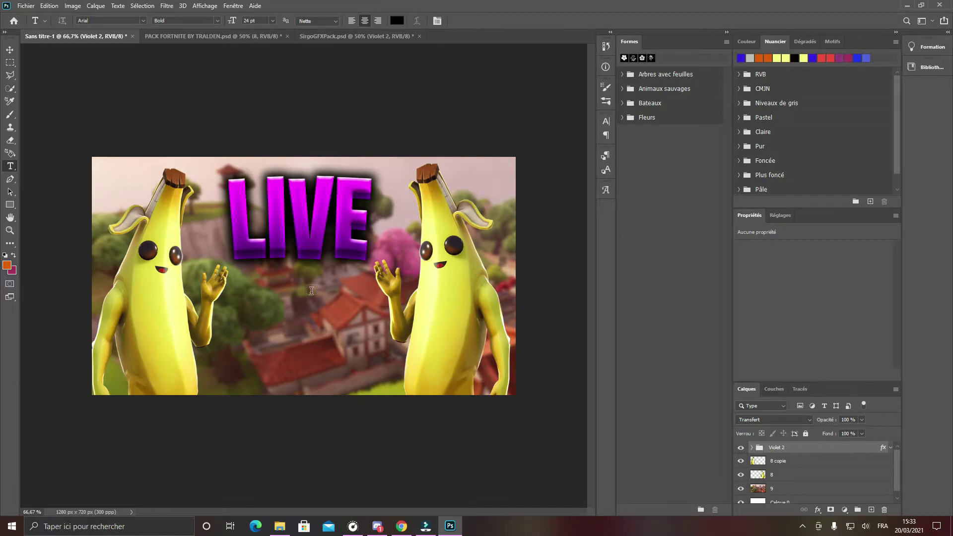
Hide banana layer 8 in PACK FORTNITE BY TRALDEN.psd and switch to SirgoGFXPack.psd.
left_click(268, 36)
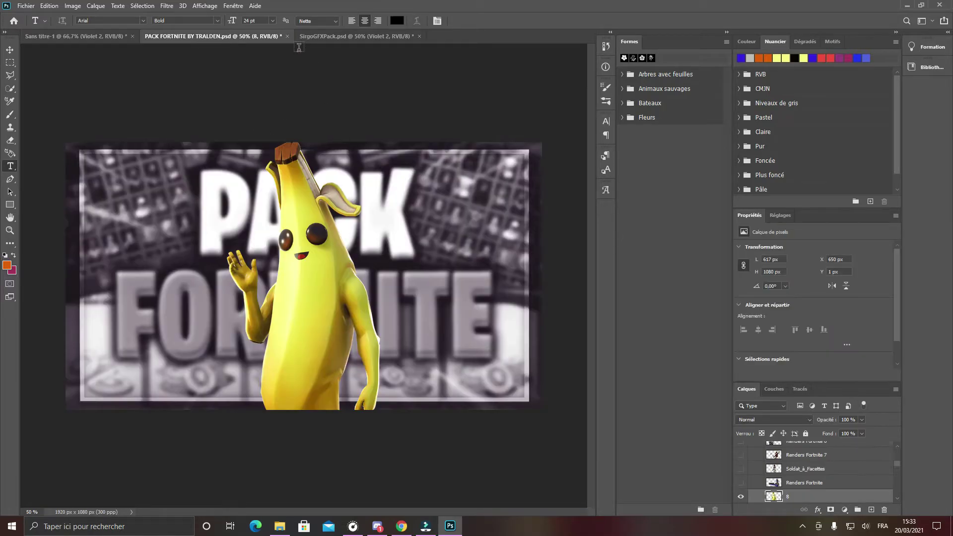
left_click(742, 497)
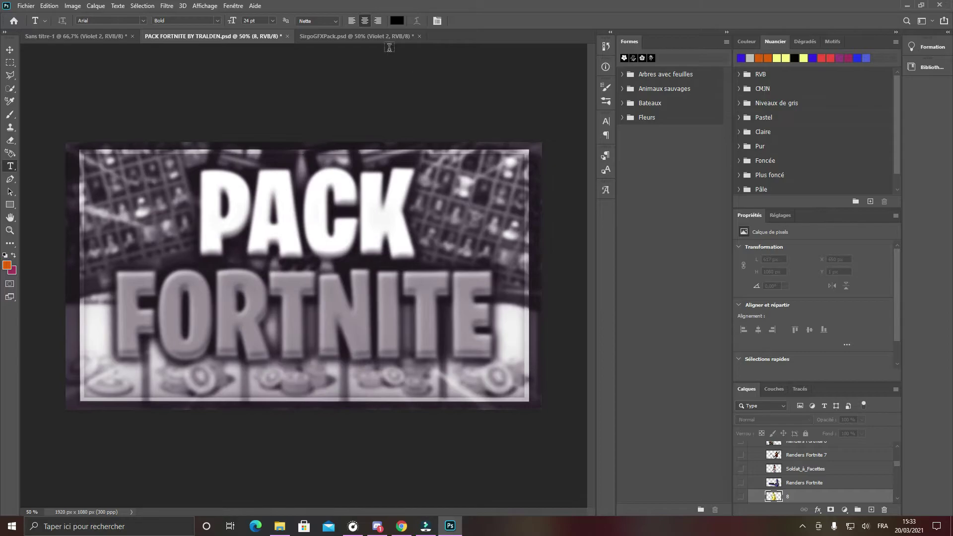
left_click(357, 36)
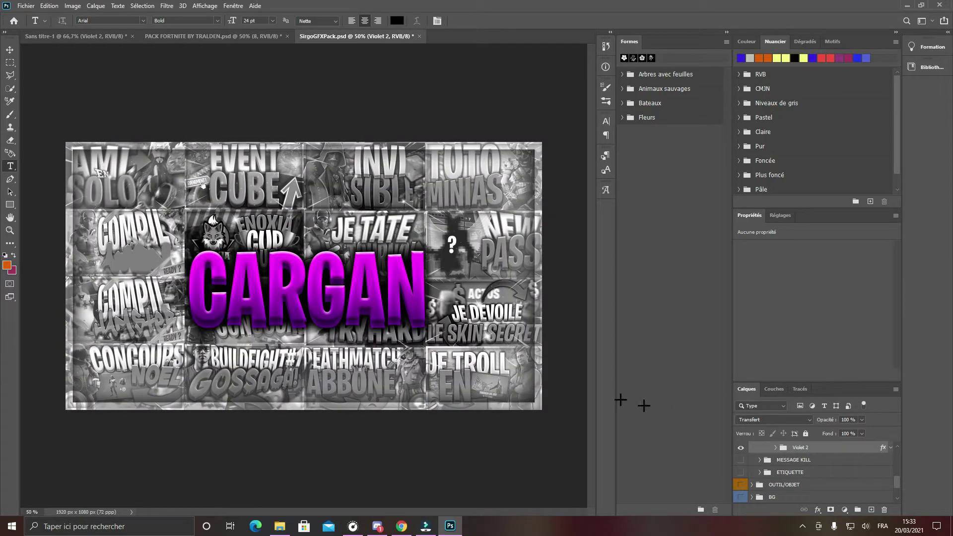
left_click(249, 37)
left_click(747, 495)
left_click(353, 36)
Copy the word CARGAN from the Texte 1 layer in the Violet 2 group, and collapse the group.
left_click(776, 448)
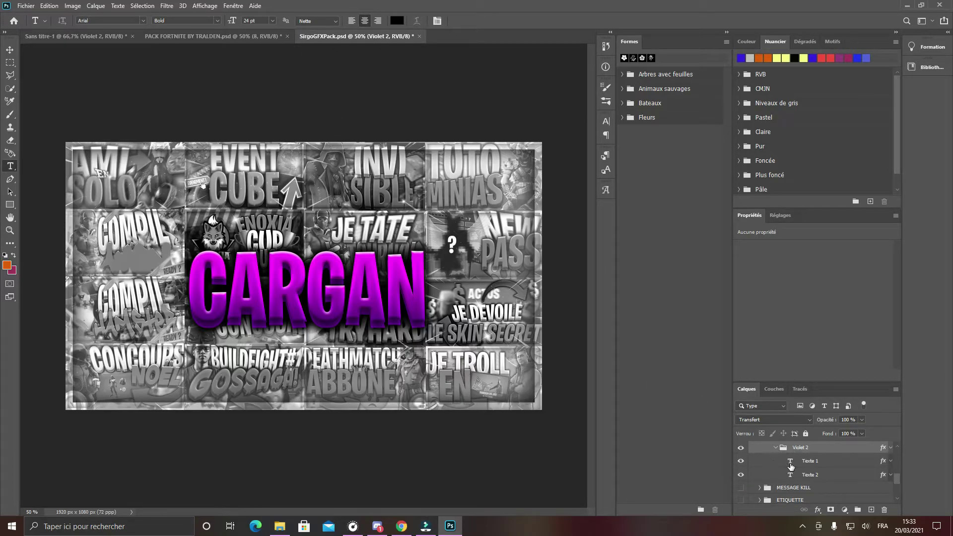
double_click(790, 462)
key("ctrl+c")
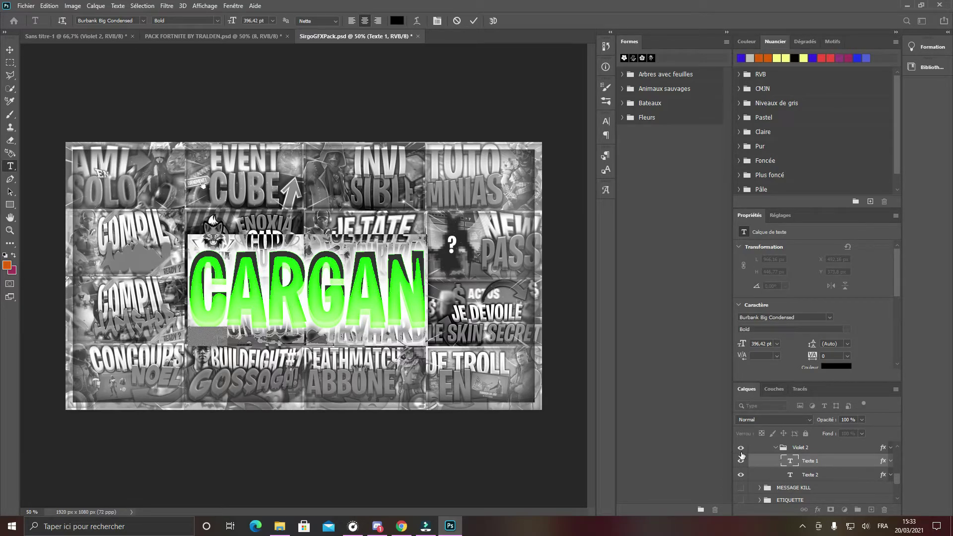
left_click(778, 448)
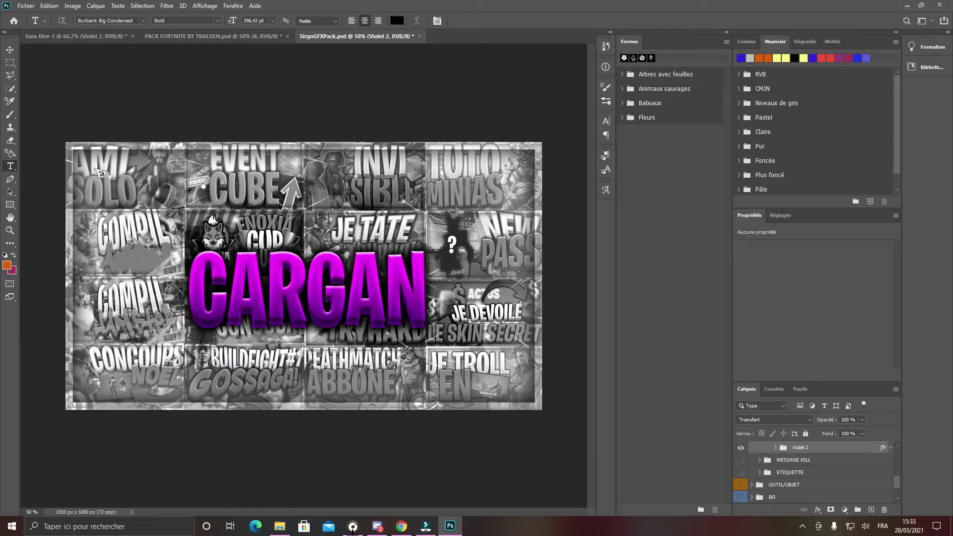
Switch to Chrome and search Google for the copied font name, refined to "cargan police".
left_click(401, 527)
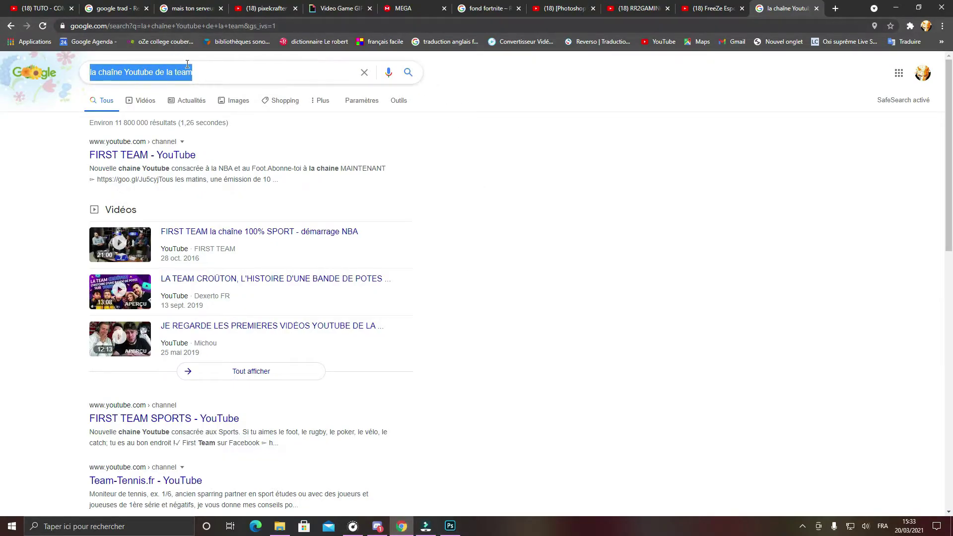
key("ctrl+v")
key("Return")
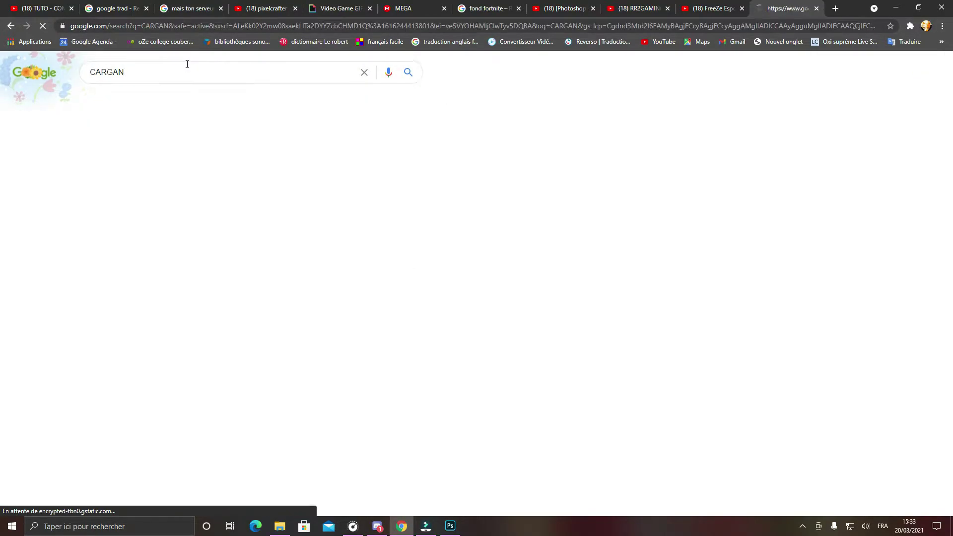
left_click(132, 75)
left_click(132, 94)
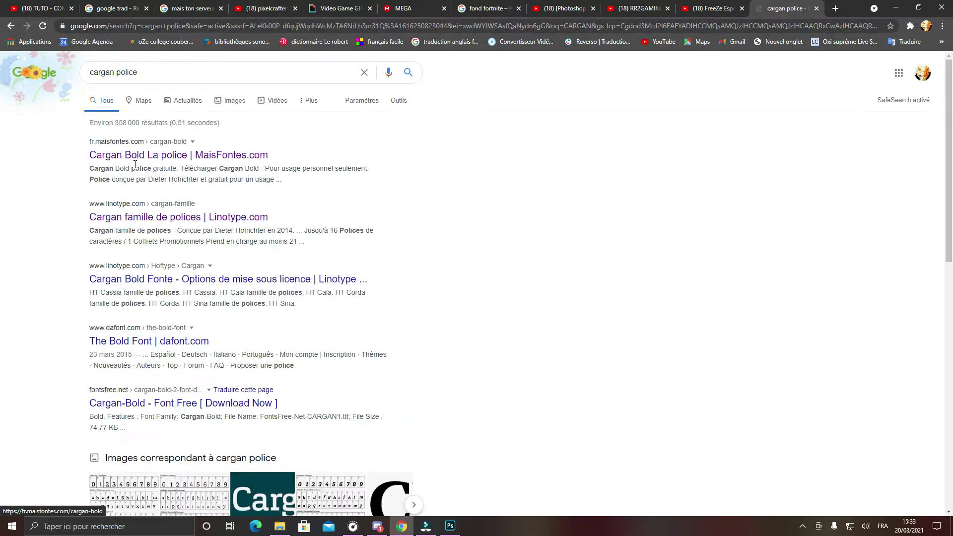
Try to download Cargan Bold from its MaisFontes.com page, and return to the search results.
left_click(139, 159)
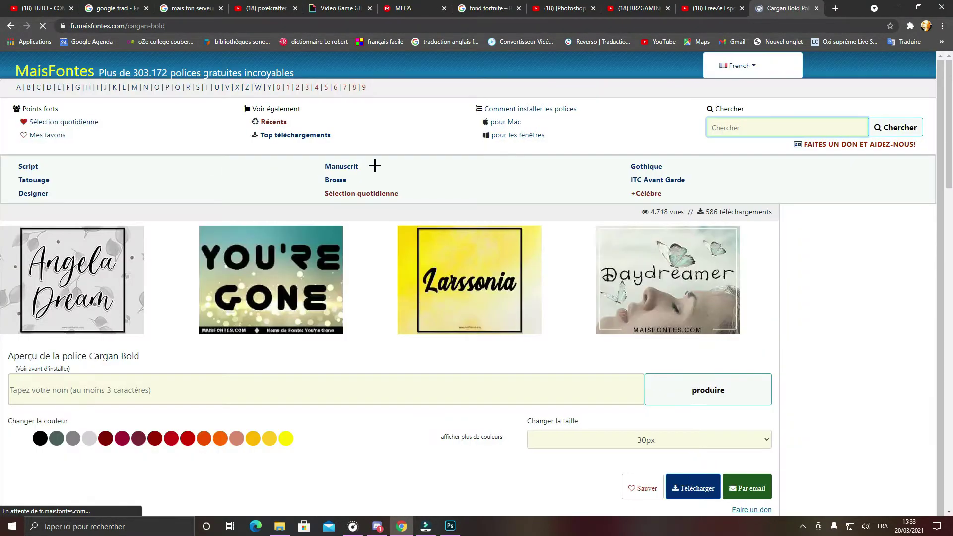
scroll(251, 310, "down", 3)
left_click(749, 402)
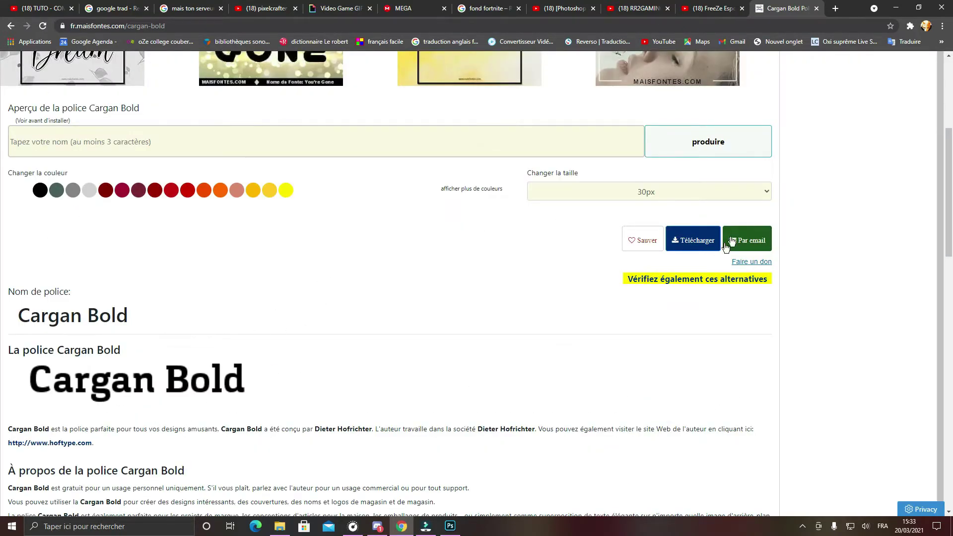
left_click(679, 243)
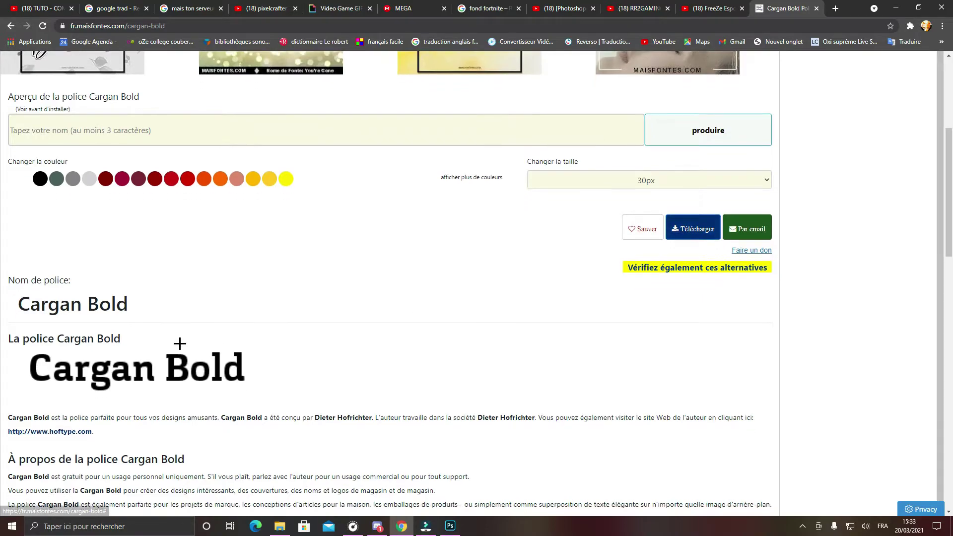
left_click(10, 25)
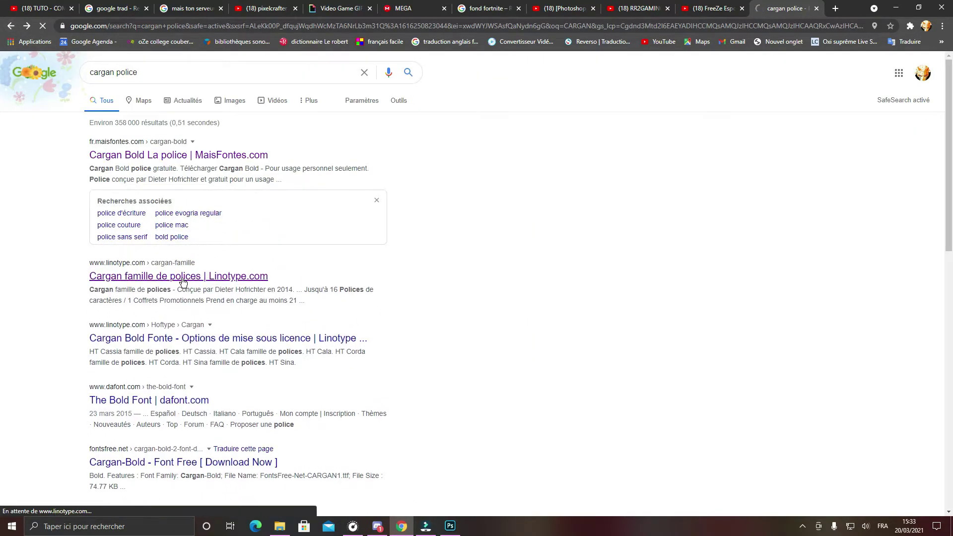
Examine the Cargan font family and its available styles on Linotype.com, and return to the search results.
left_click(181, 277)
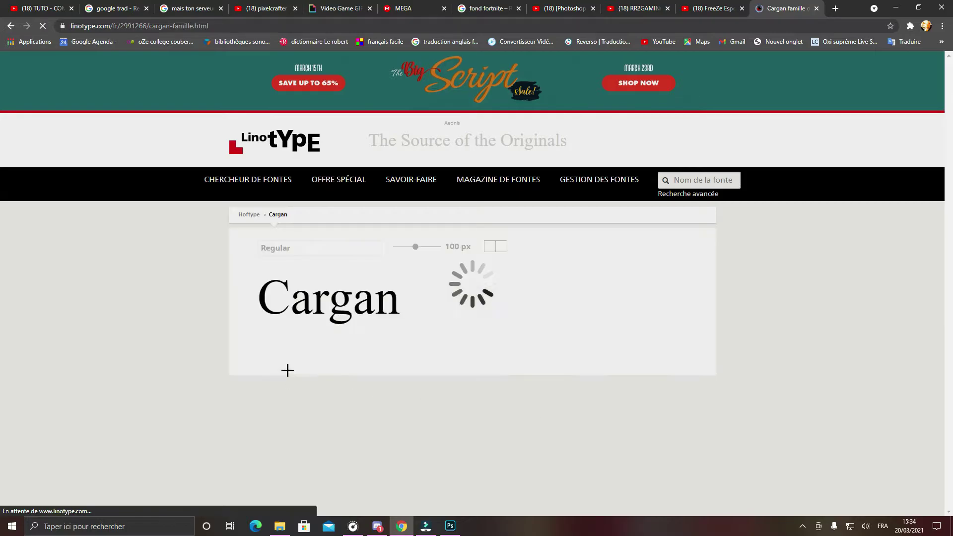
scroll(548, 347, "down", 4)
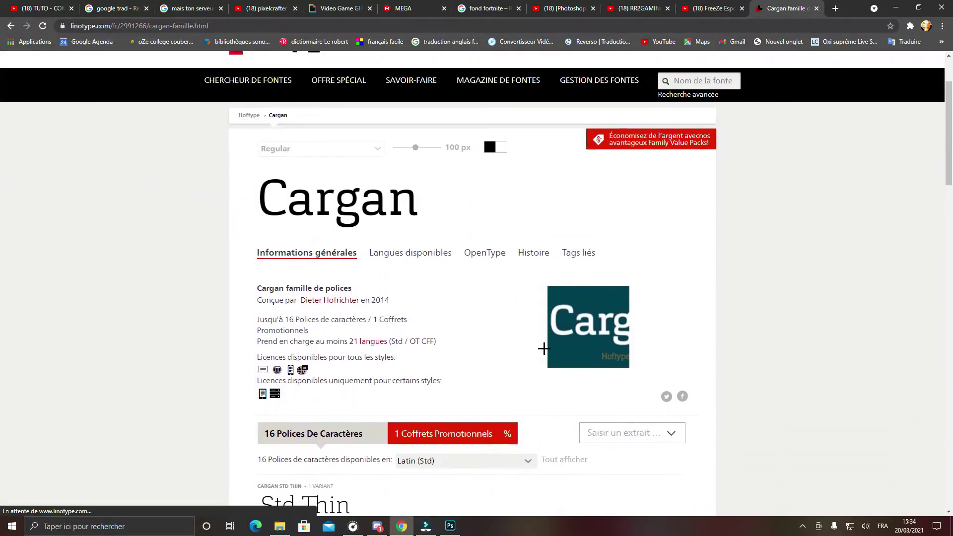
scroll(545, 348, "down", 3)
scroll(540, 351, "down", 5)
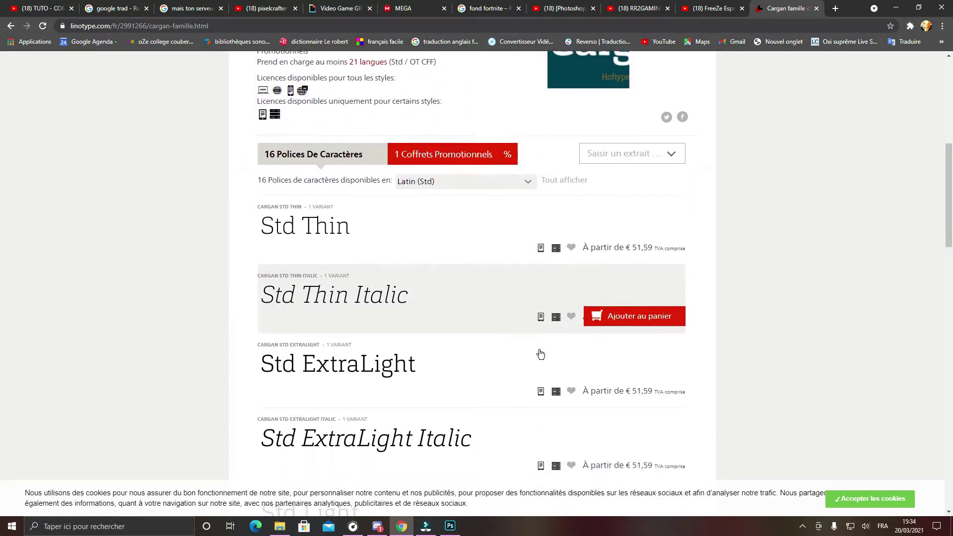
left_click(10, 25)
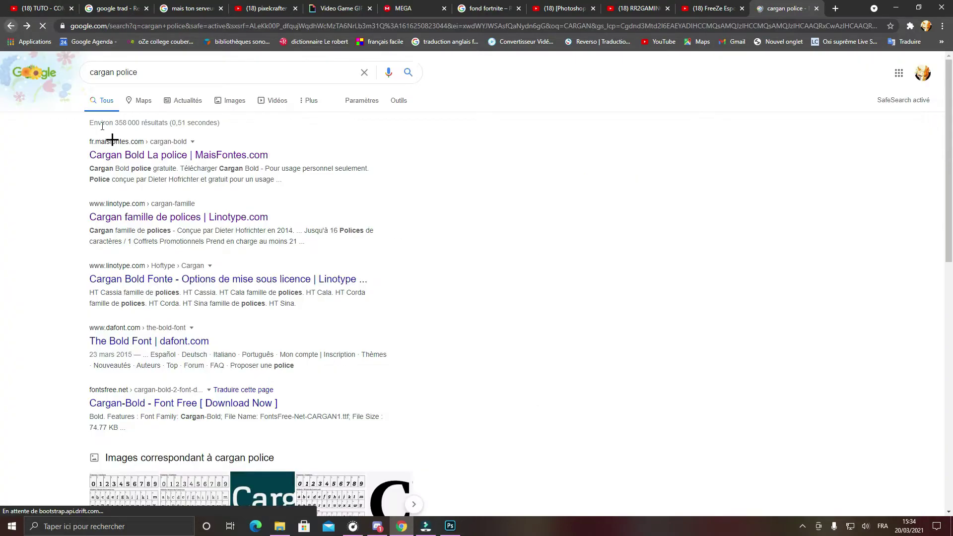
Look through the search results and examine the character samples and alternative styles on the Cargan Bold page of MaisFontes.com.
scroll(174, 340, "down", 6)
scroll(176, 326, "down", 5)
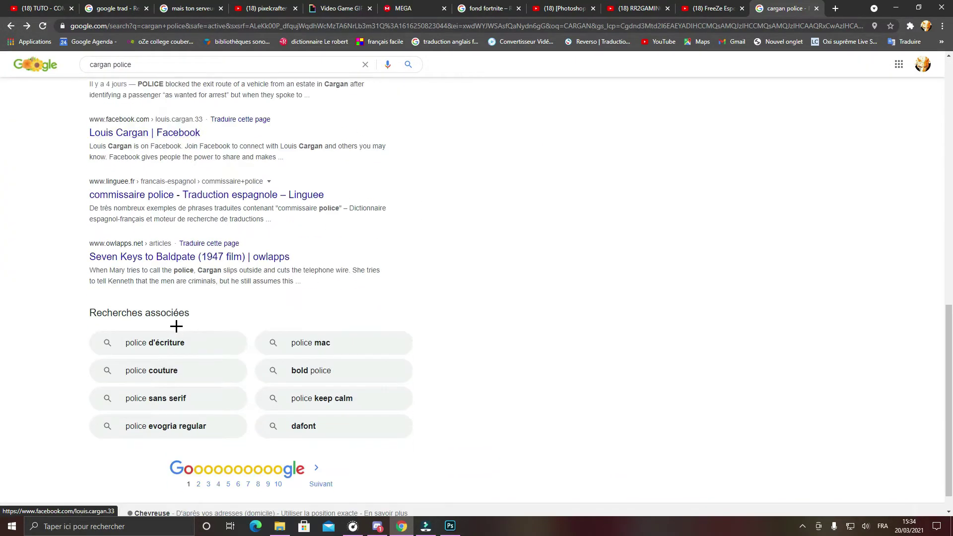
scroll(159, 164, "up", 12)
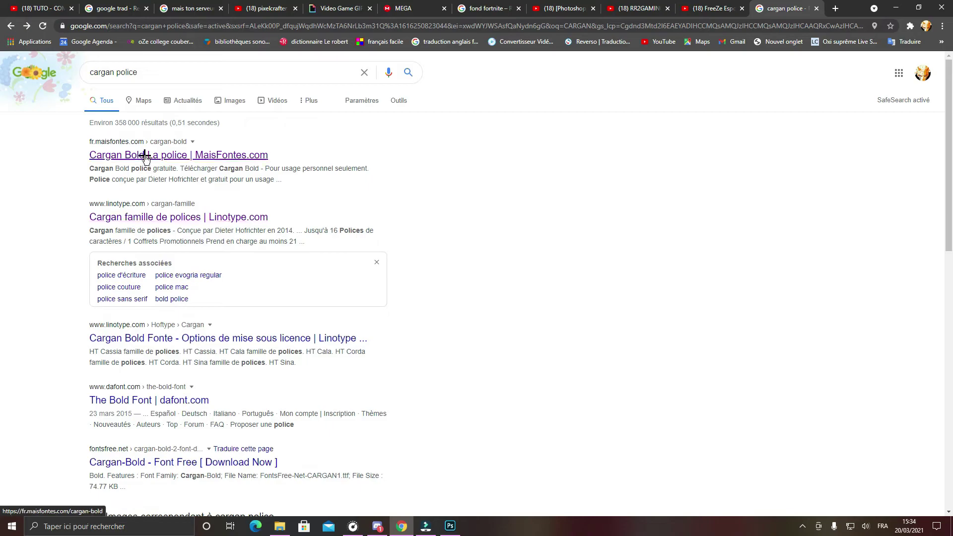
left_click(137, 154)
scroll(447, 338, "down", 5)
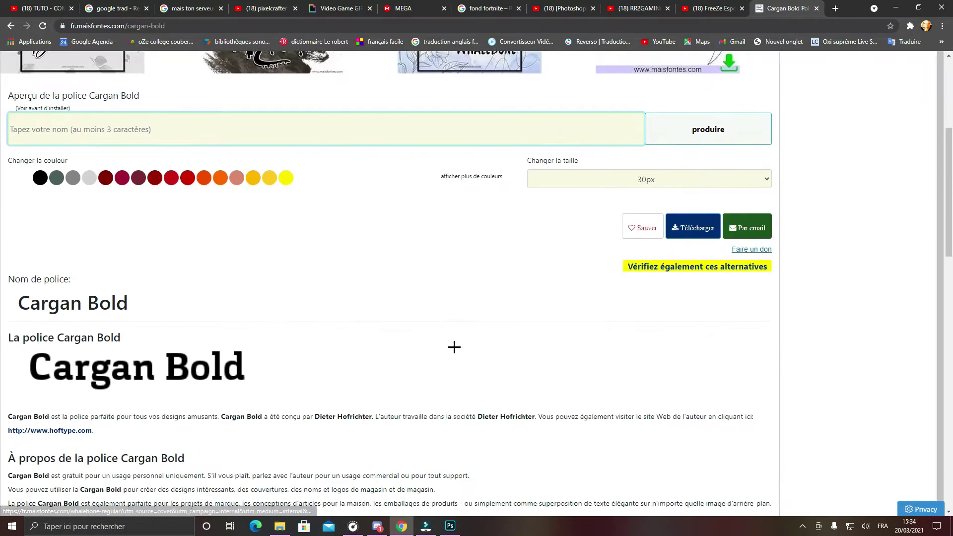
scroll(208, 333, "down", 5)
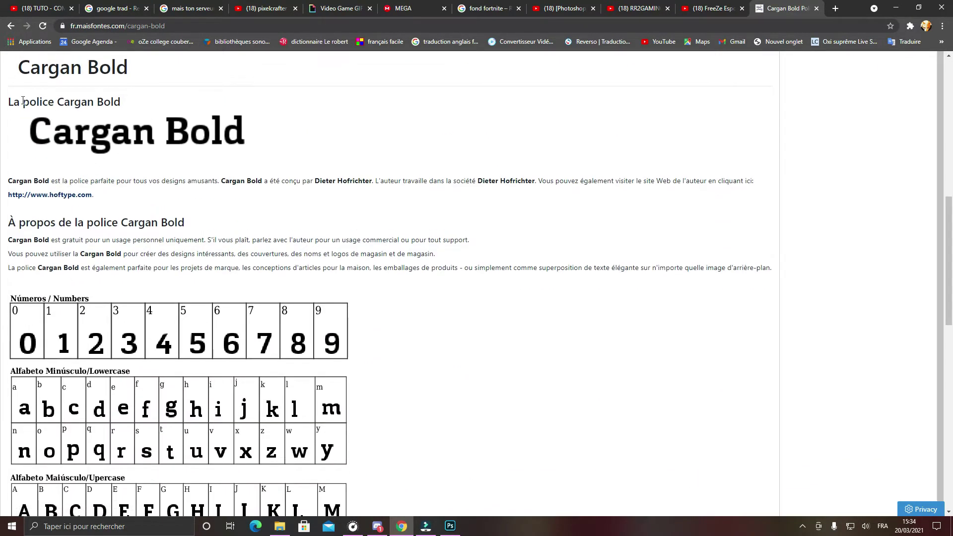
left_click_drag(20, 67, 162, 73)
left_click(175, 71)
scroll(206, 323, "down", 10)
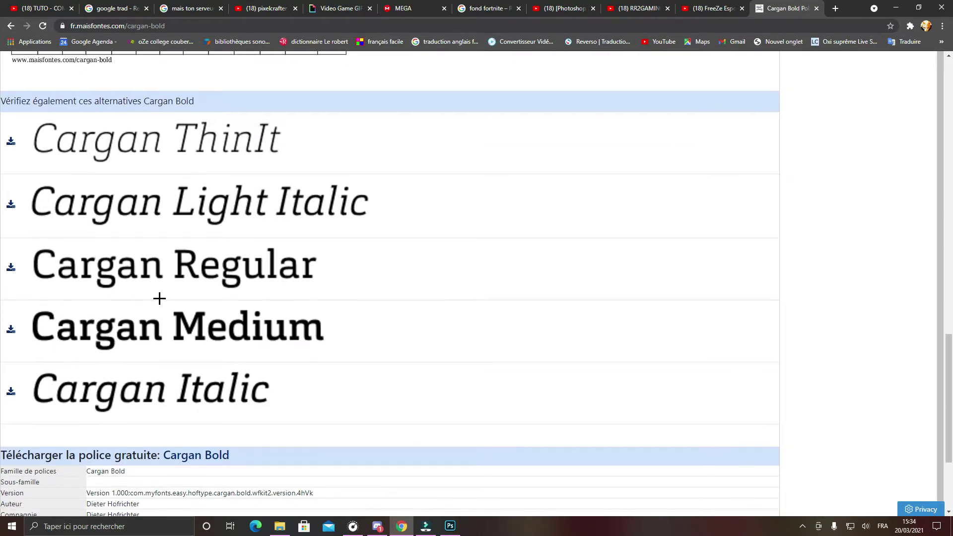
scroll(262, 323, "down", 3)
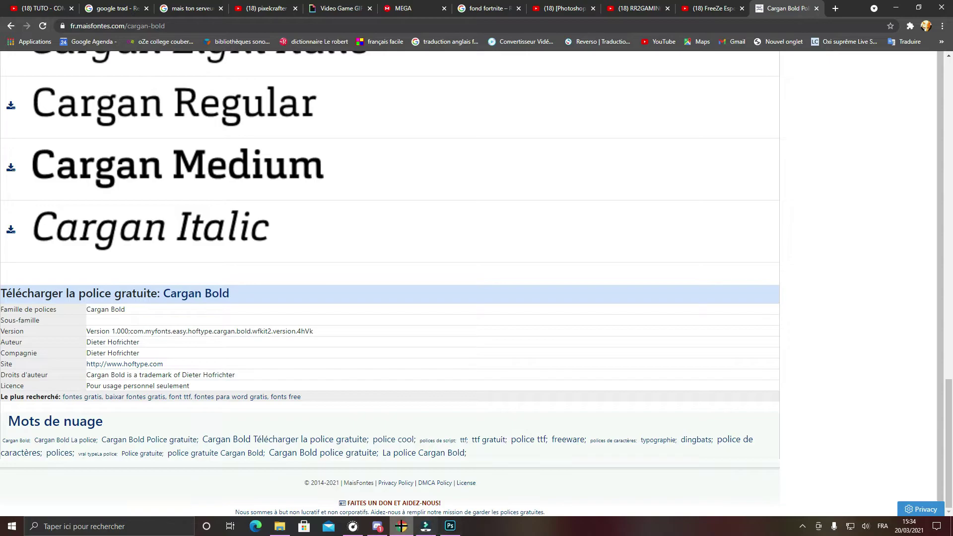
Compare the font page with the CARGAN text in Photoshop, and download Cargan Bold from MaisFontes.com.
left_click(451, 528)
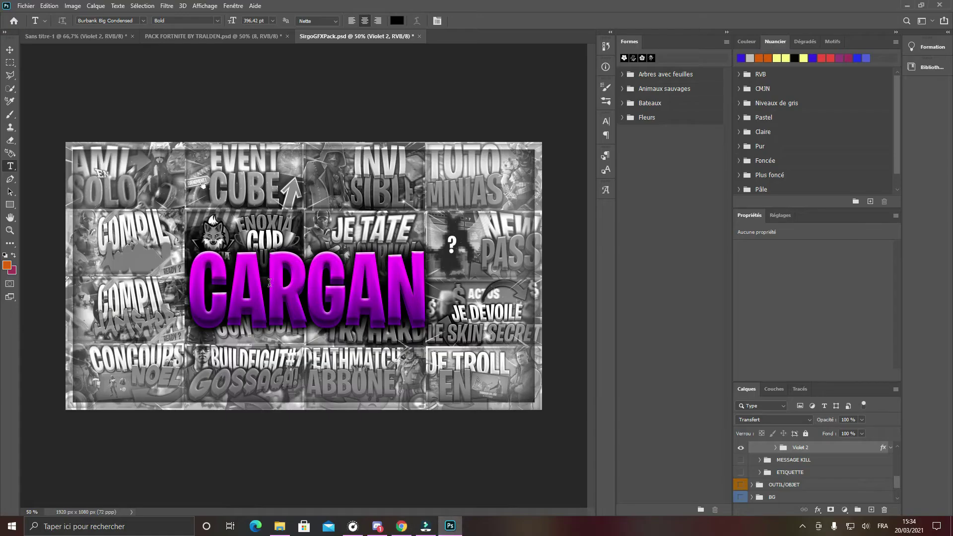
left_click(402, 526)
scroll(453, 252, "down", 8)
scroll(457, 251, "up", 8)
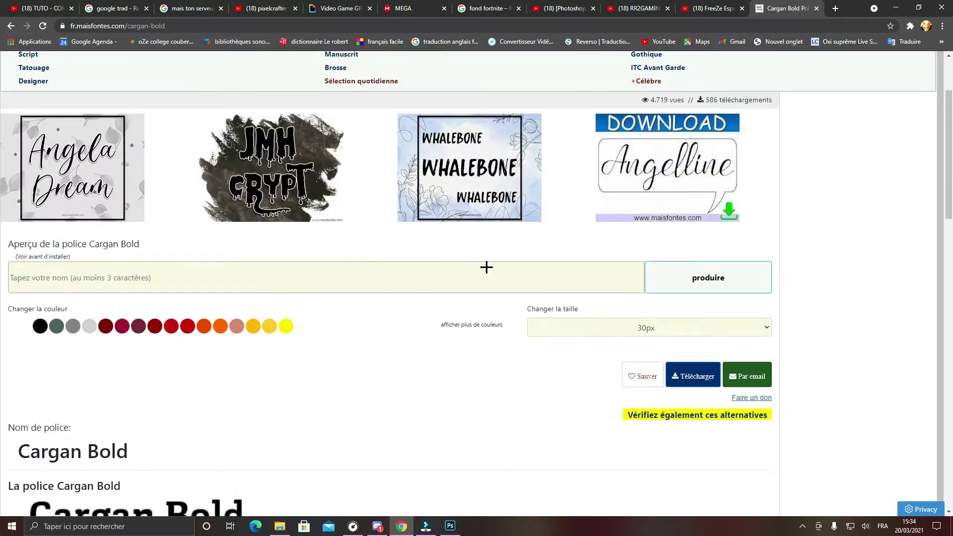
left_click(698, 372)
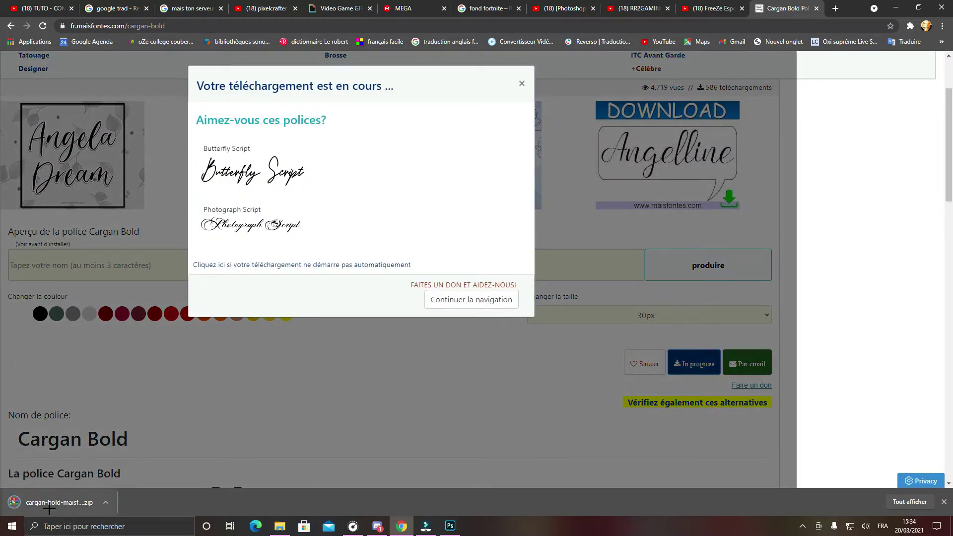
left_click(522, 85)
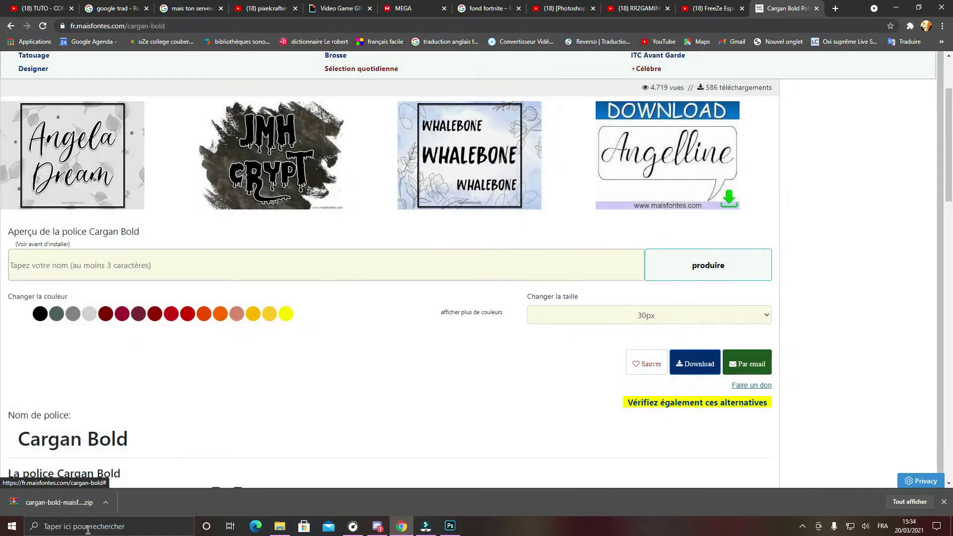
Preview cargan-bold.ttf from the downloaded archive, close the font viewer and archive windows, and return to Photoshop.
left_click(45, 504)
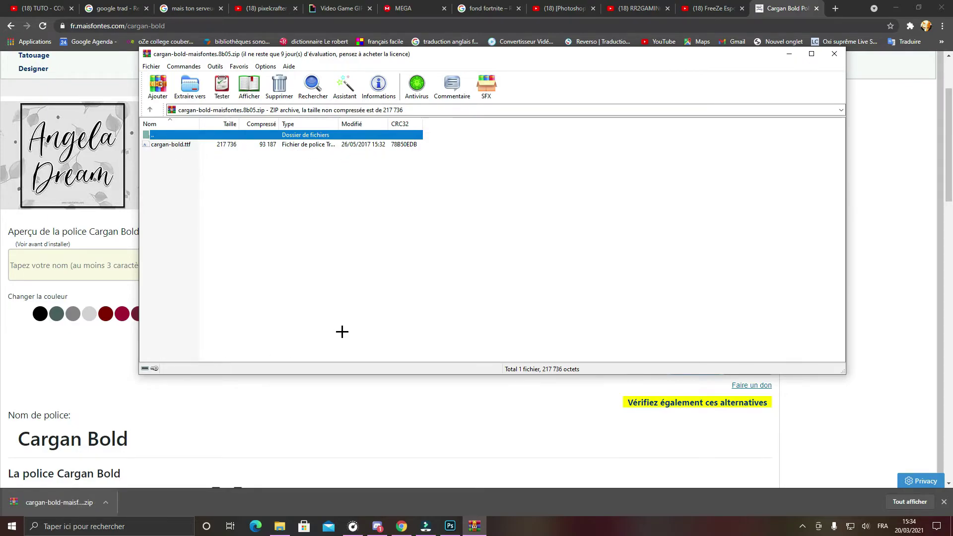
double_click(155, 144)
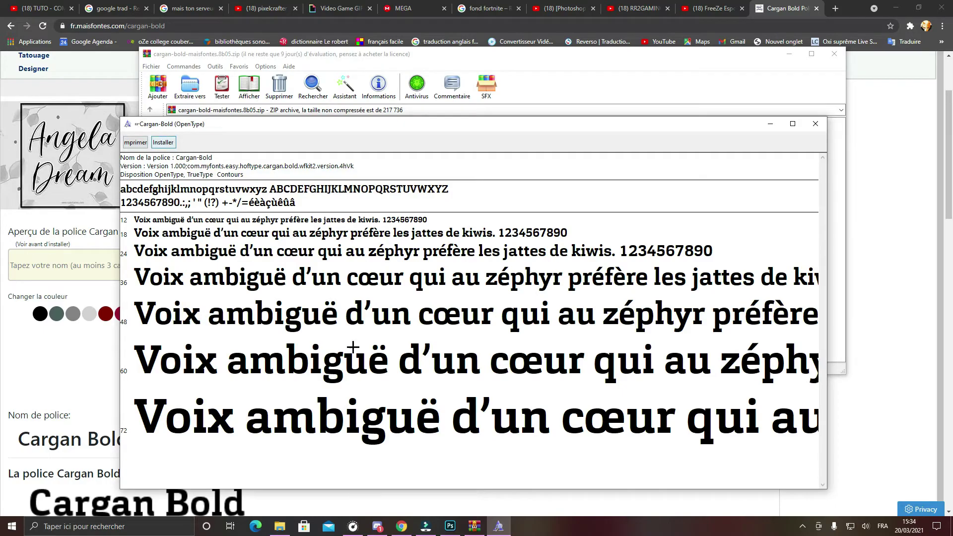
left_click(815, 124)
left_click(834, 53)
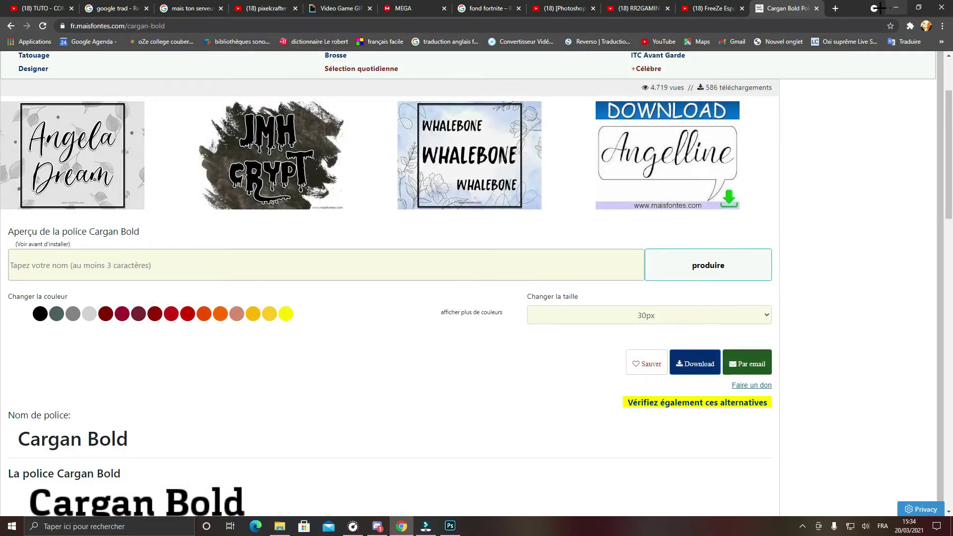
left_click(897, 8)
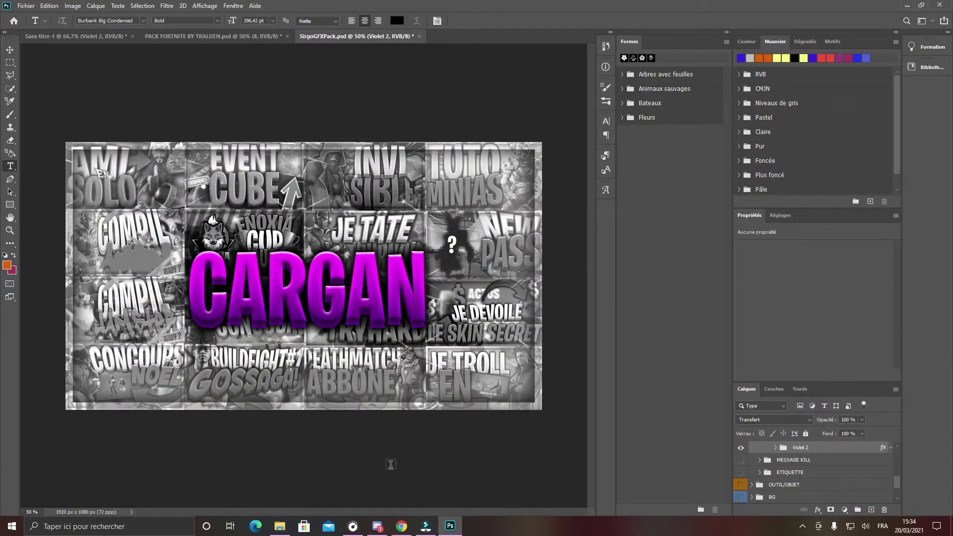
Hide banana layer 8 in PACK FORTNITE BY TRALDEN.psd and collapse the Skins PNG (Fortnite) group.
left_click(184, 36)
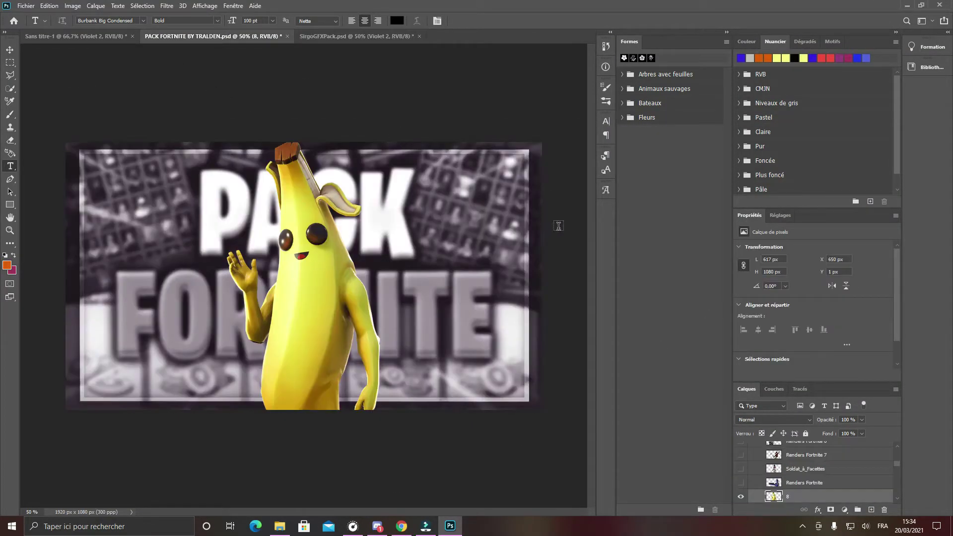
left_click(380, 38)
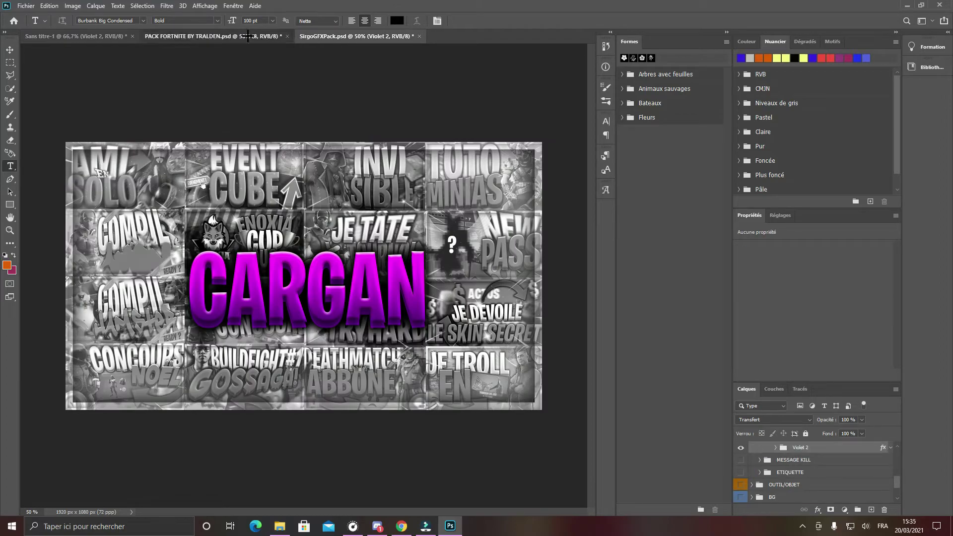
left_click(265, 36)
left_click(749, 493)
scroll(775, 472, "up", 5)
scroll(774, 472, "up", 3)
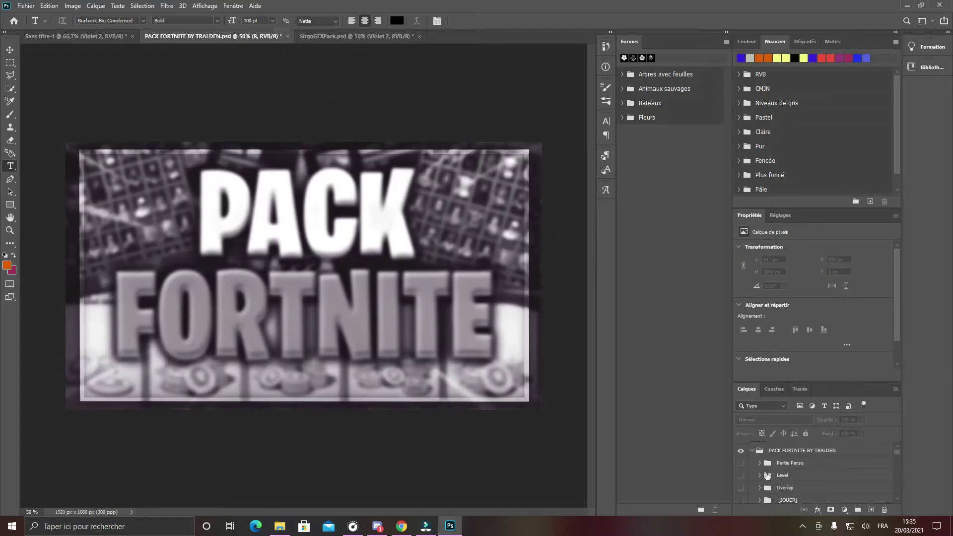
scroll(755, 468, "down", 4)
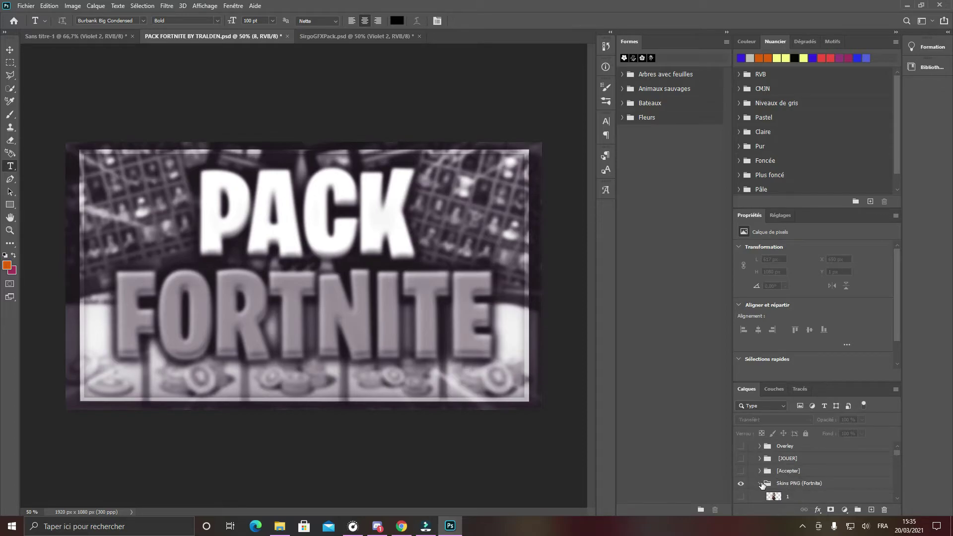
left_click(764, 485)
Show the POLICES/TEXT group and expand its TEXT subgroup down to the Cargan - Bold text styles.
scroll(764, 486, "down", 5)
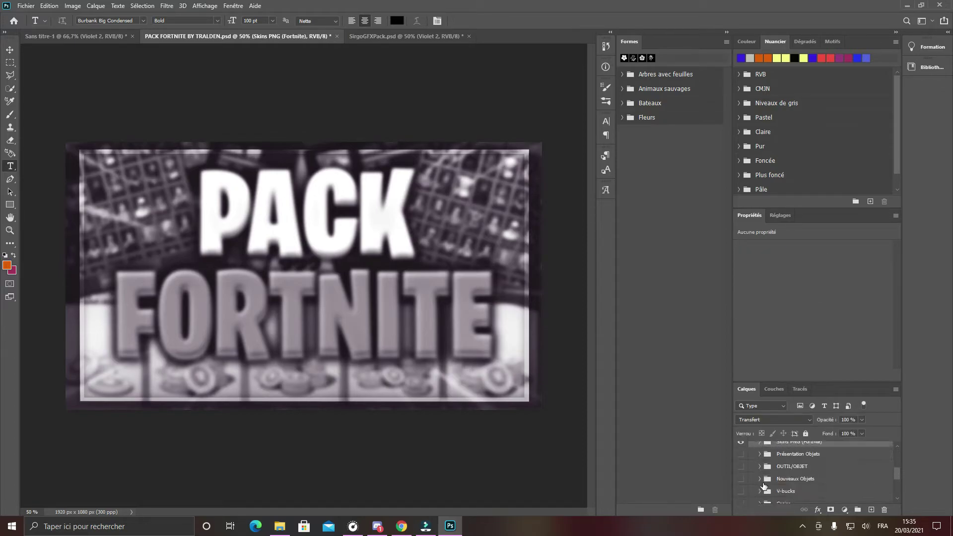
scroll(764, 486, "down", 2)
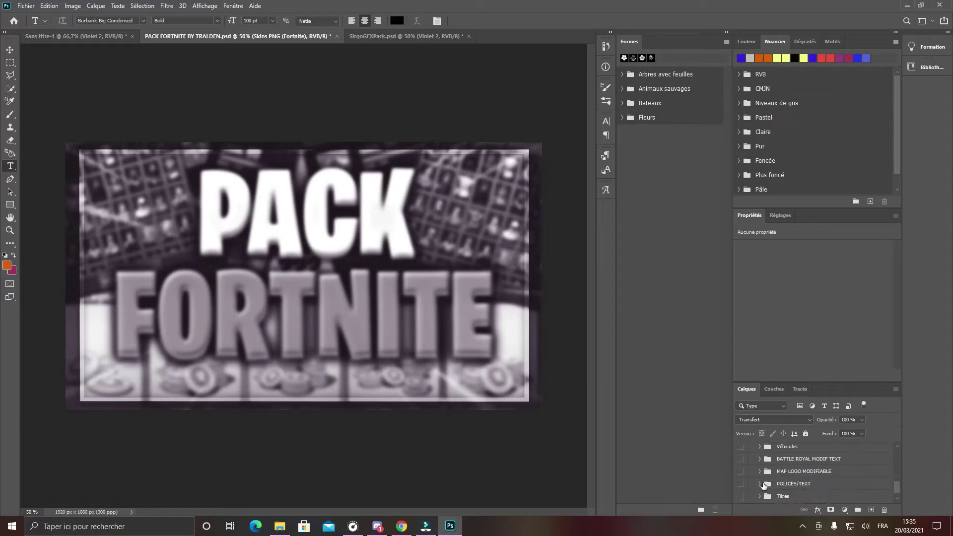
left_click(760, 473)
scroll(767, 483, "down", 1)
left_click(768, 472)
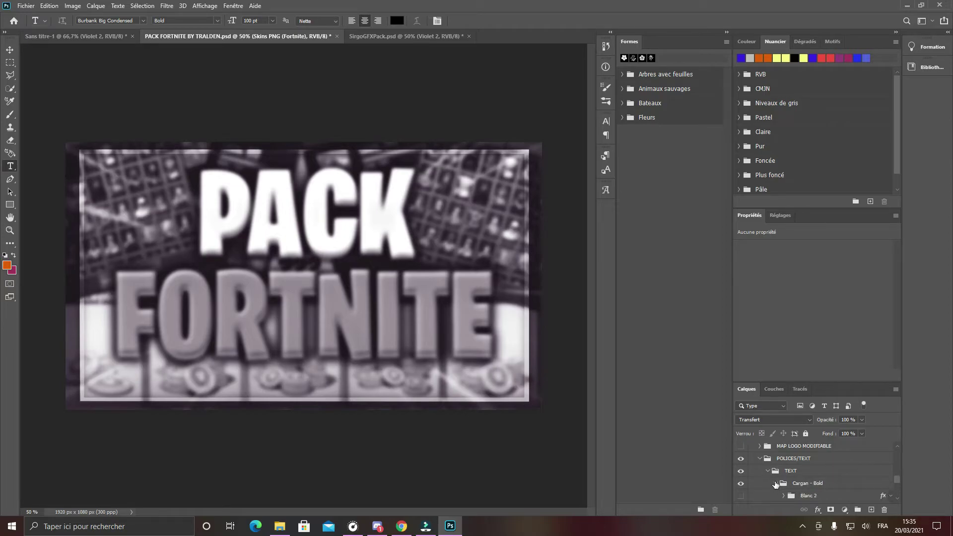
Expand the Cargan - Bold group and preview the Blanc 2, Rouge 2, Orange 2, Vert 2 and Bleu 2 text styles one at a time.
left_click(776, 485)
left_click(742, 468)
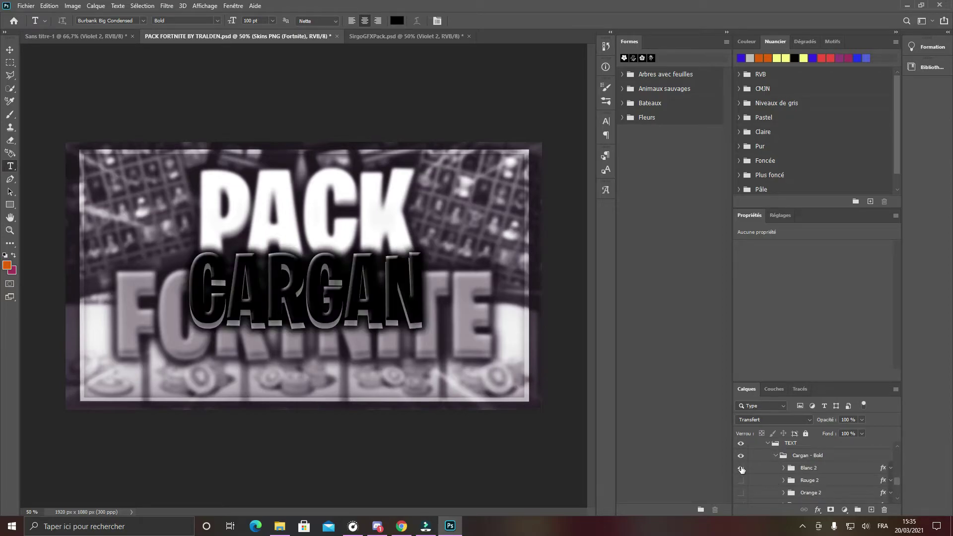
left_click(741, 469)
left_click(741, 481)
left_click(741, 493)
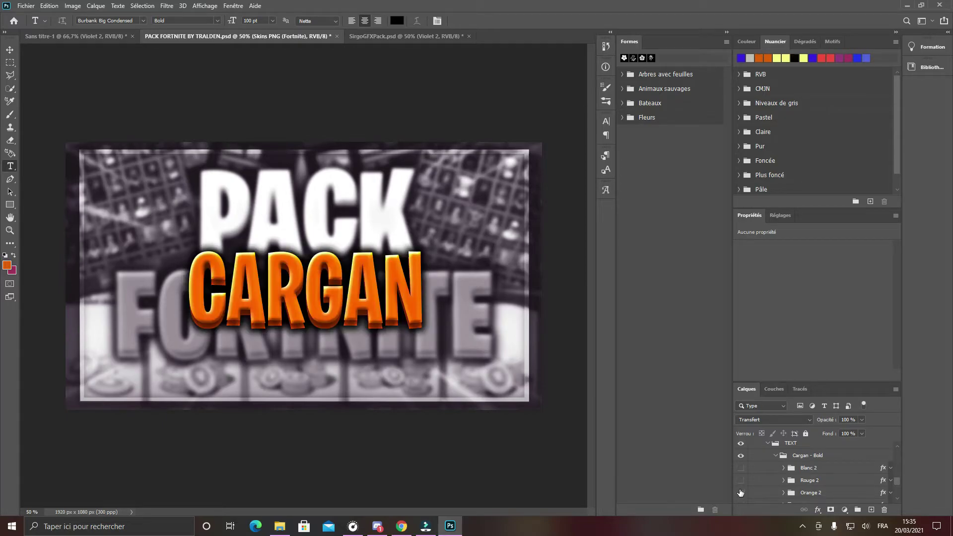
left_click(740, 493)
scroll(741, 492, "down", 1)
left_click(742, 492)
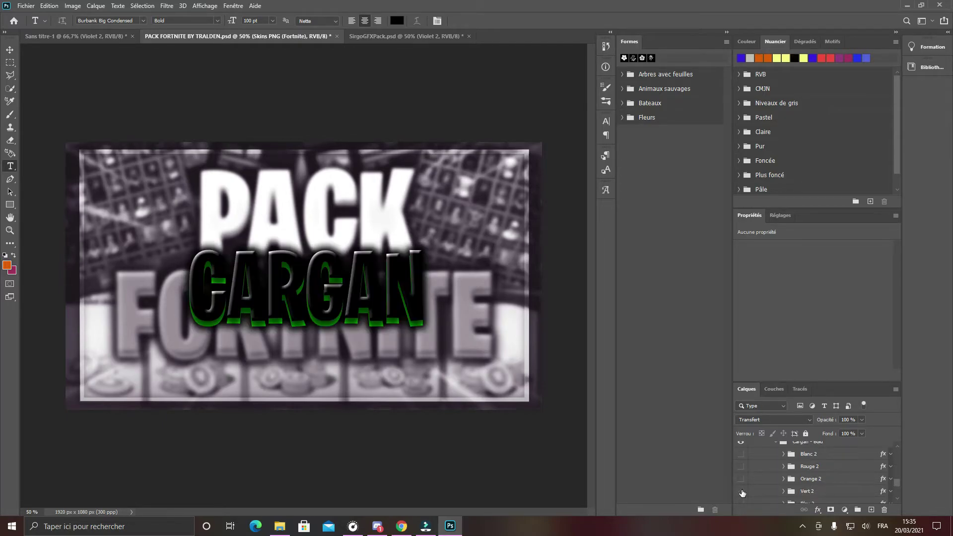
left_click(742, 492)
scroll(742, 491, "down", 1)
left_click(741, 490)
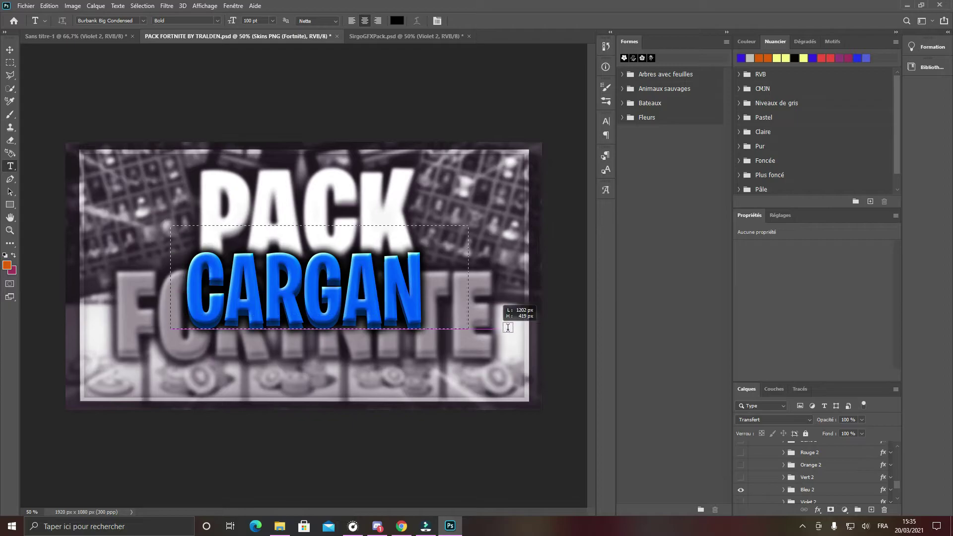
left_click(360, 330)
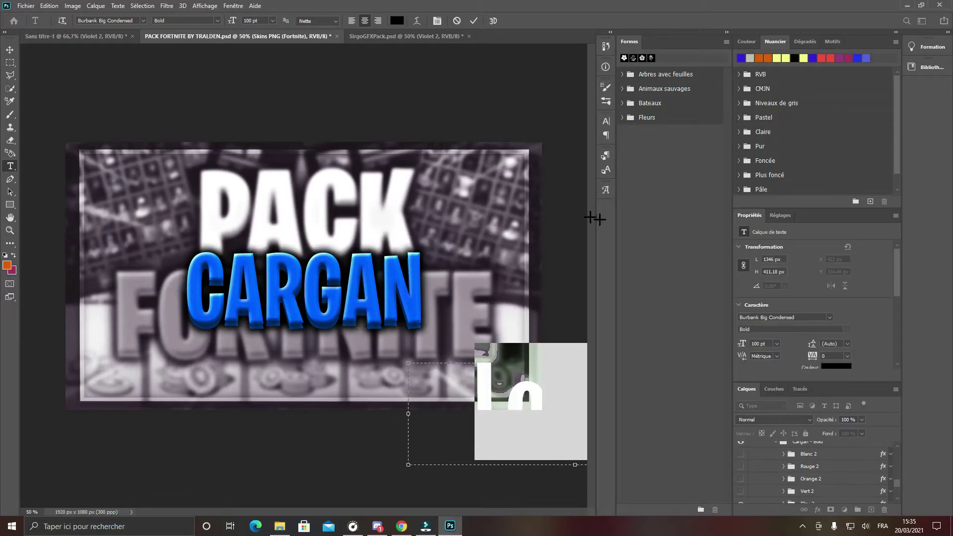
left_click(744, 472)
left_click(741, 474)
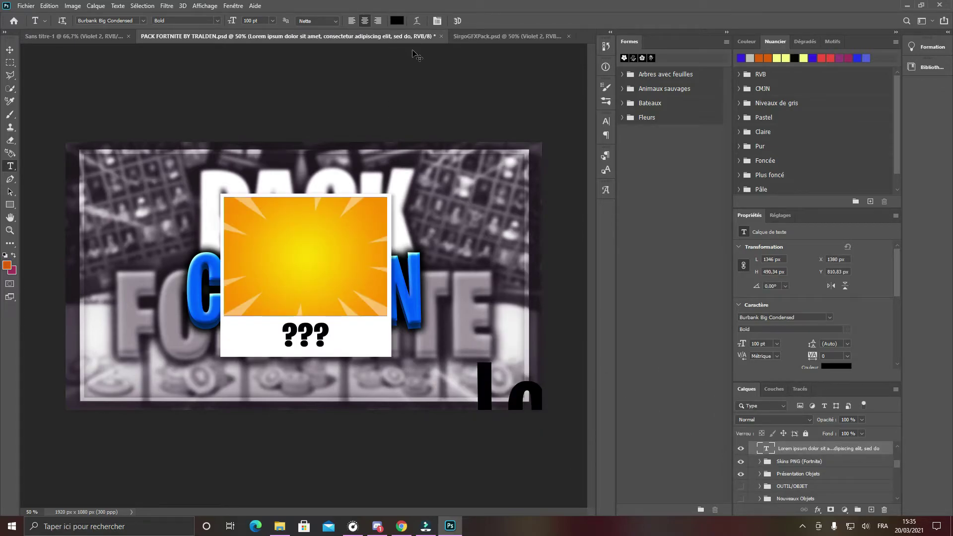
key("ctrl+z")
key("ctrl+z")
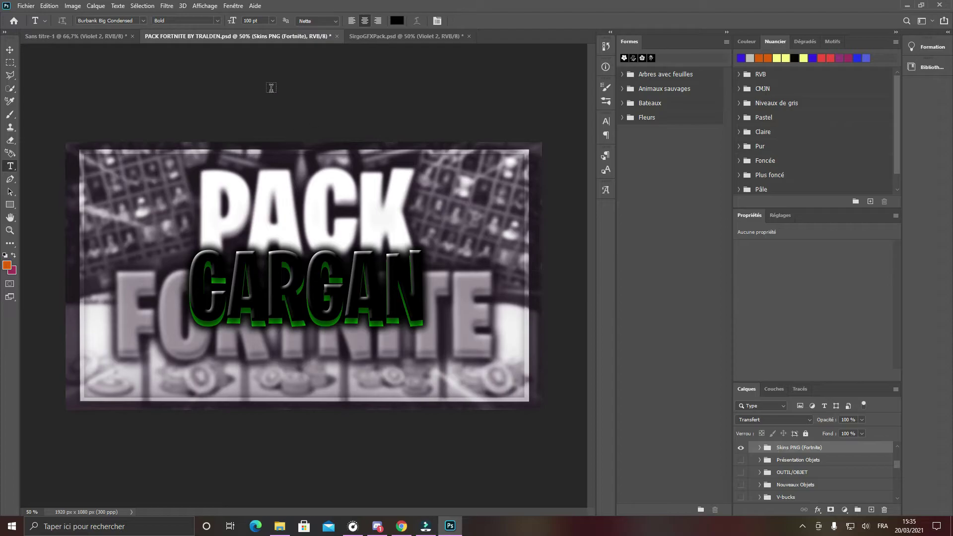
Check the LIVE thumbnail in Sans titre-1 and look over the layer groups at the start of PACK FORTNITE BY TRALDEN.psd.
left_click(76, 36)
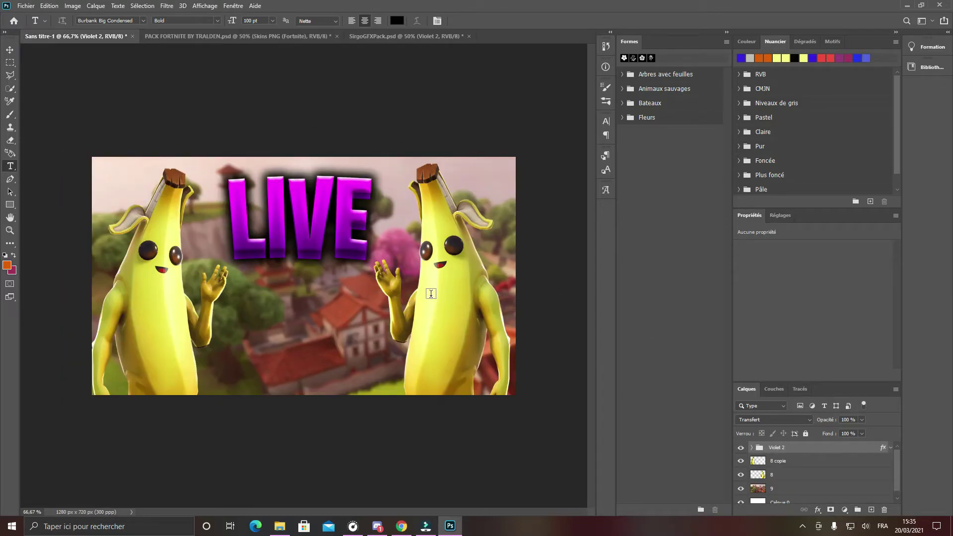
left_click(231, 37)
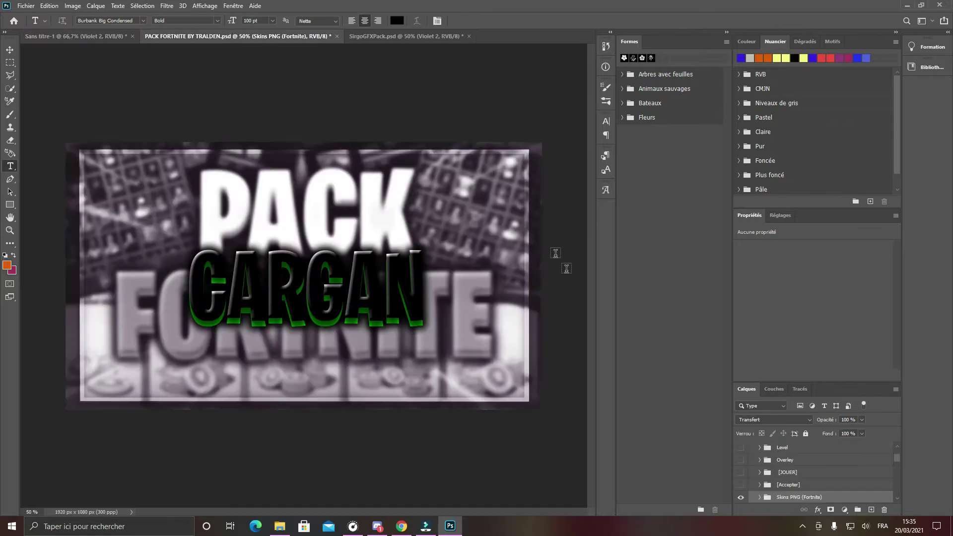
left_click(740, 503)
scroll(838, 463, "up", 1)
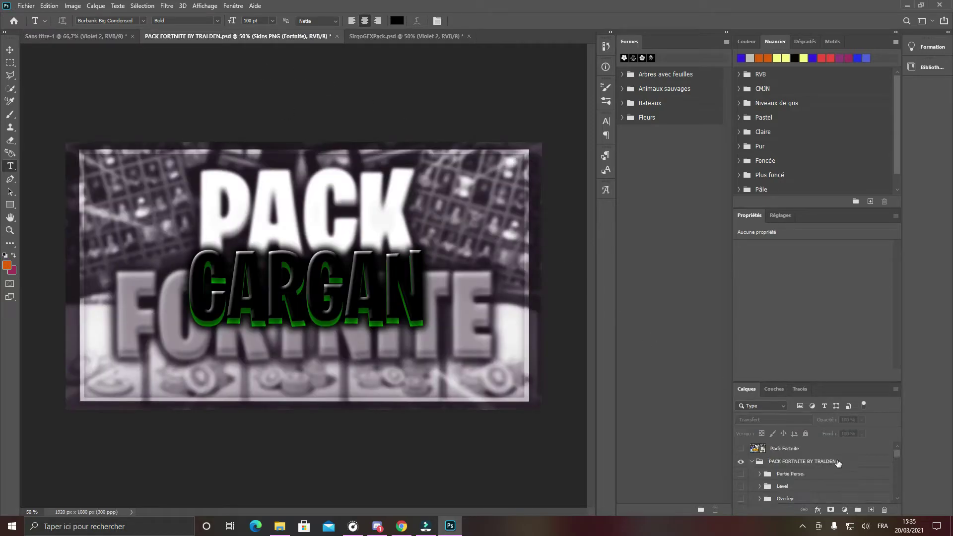
Switch to SirgoGFXPack.psd, show and expand its CCs group, and make the #8 color correction layer visible.
left_click_drag(437, 36, 254, 46)
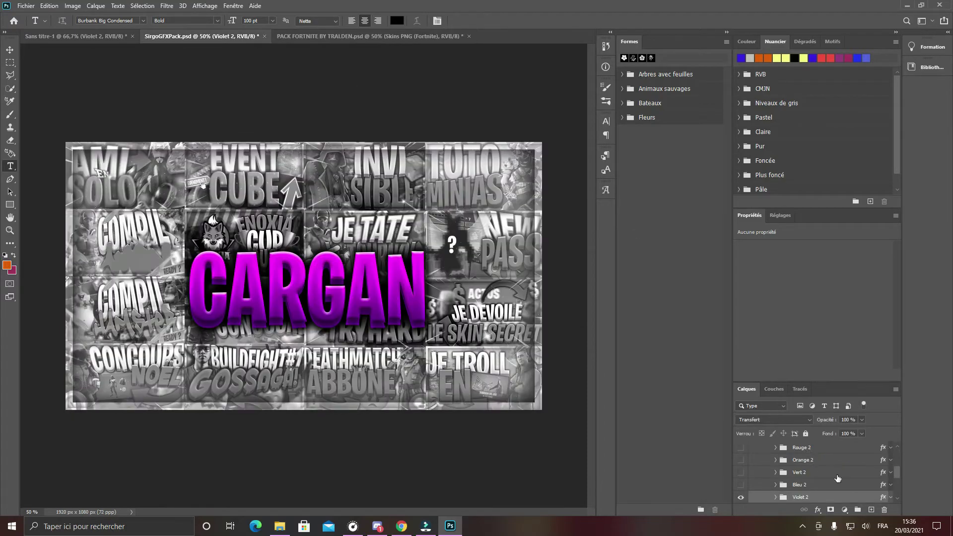
scroll(812, 469, "up", 1)
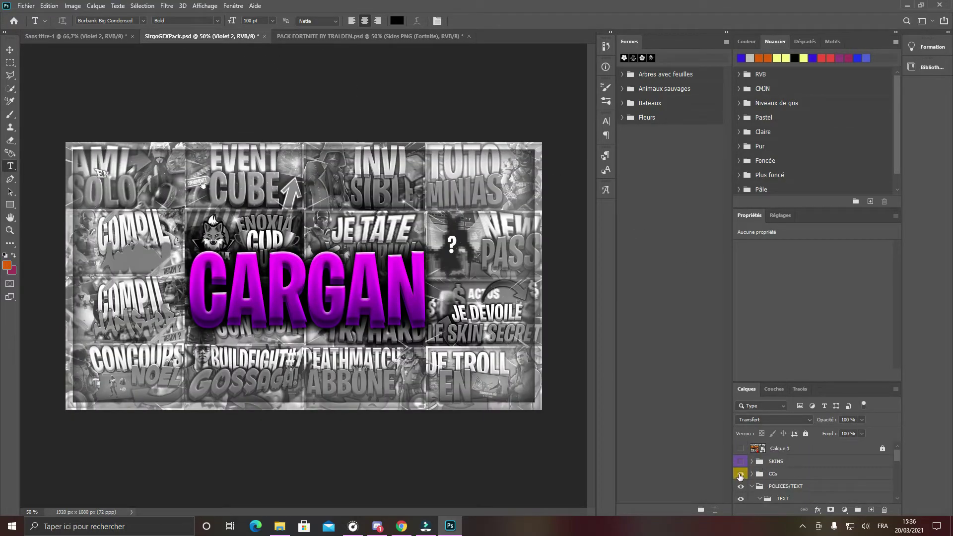
left_click(740, 474)
left_click(752, 474)
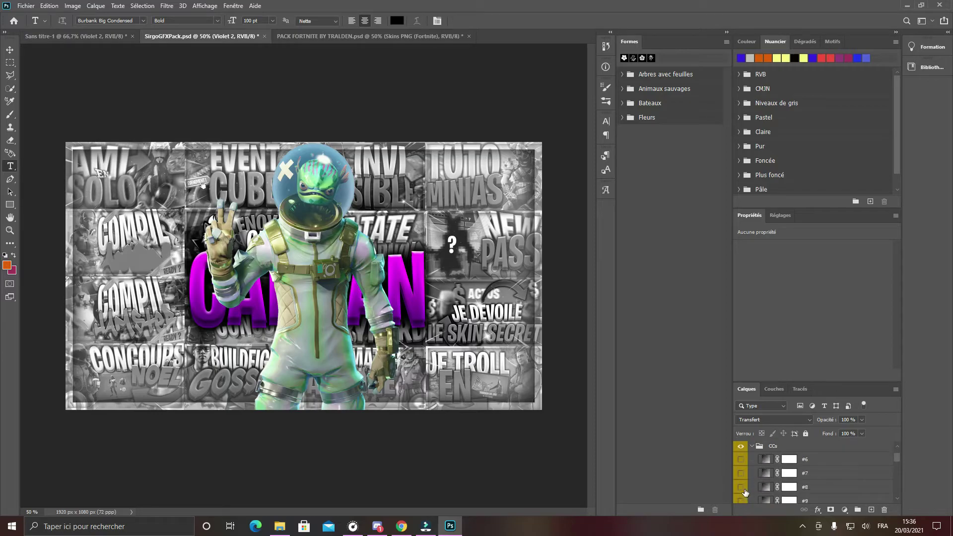
left_click(741, 487)
Duplicate the #8 color correction layer into the Sans titre-1 document and switch to that document.
right_click(794, 490)
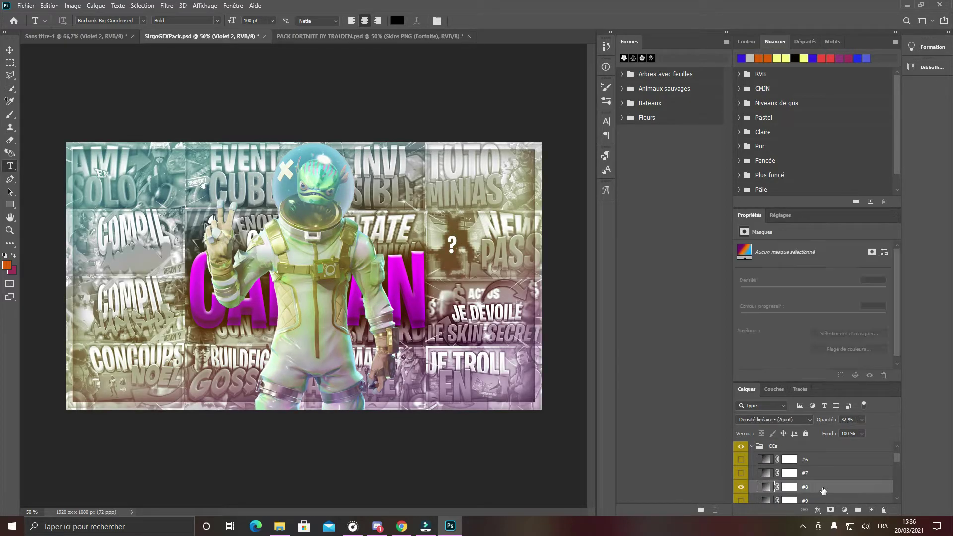
left_click(822, 120)
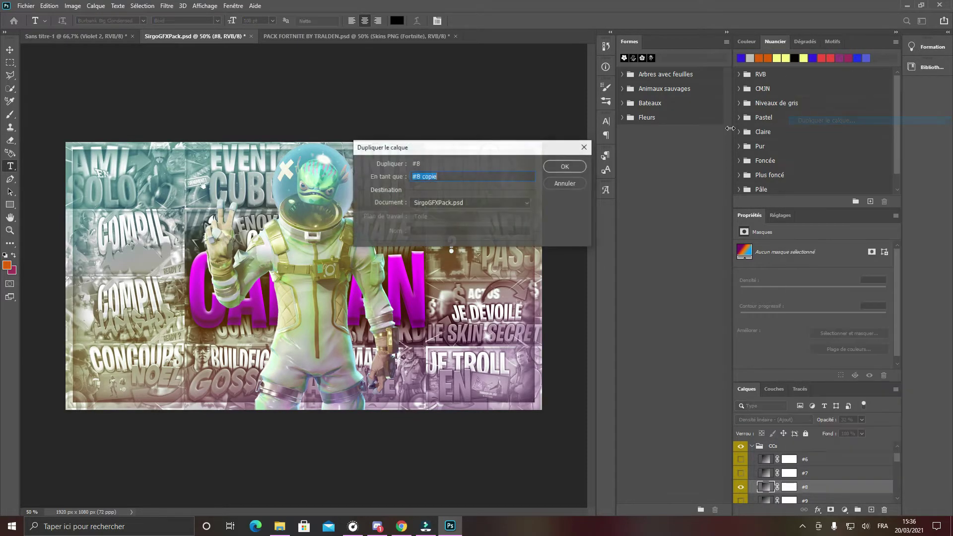
left_click(462, 203)
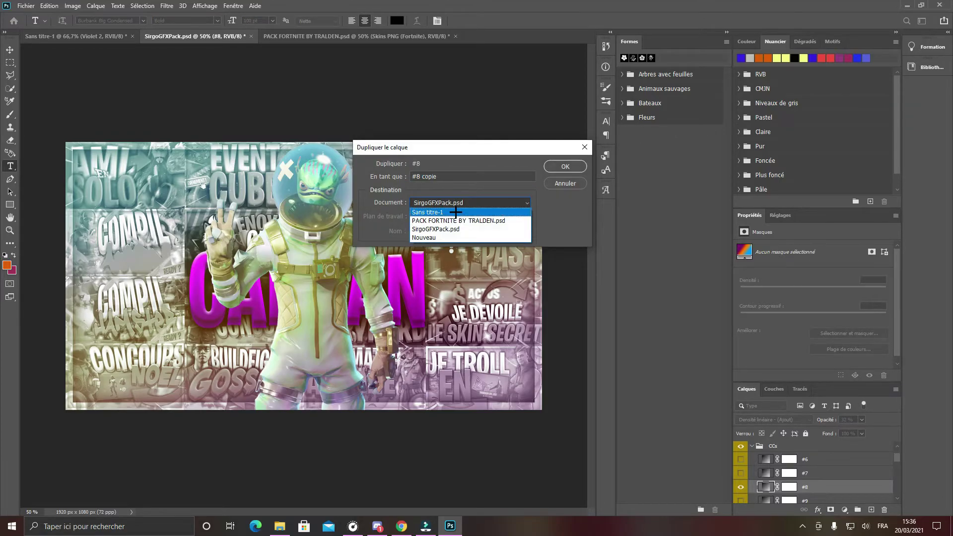
left_click(439, 213)
left_click(567, 167)
left_click(105, 38)
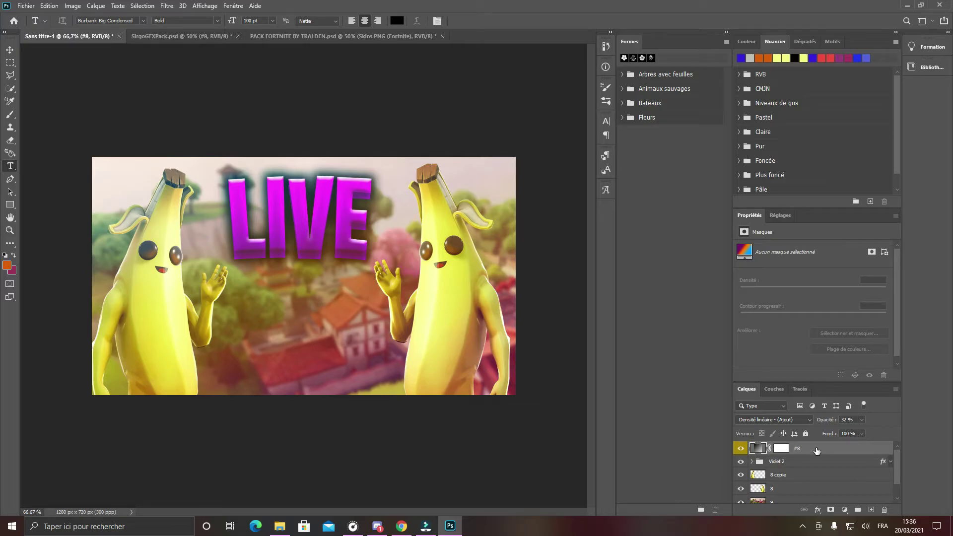
Try placing the #8 correction layer below the Violet 2 text group, and undo the reordering.
left_click_drag(817, 451, 808, 469)
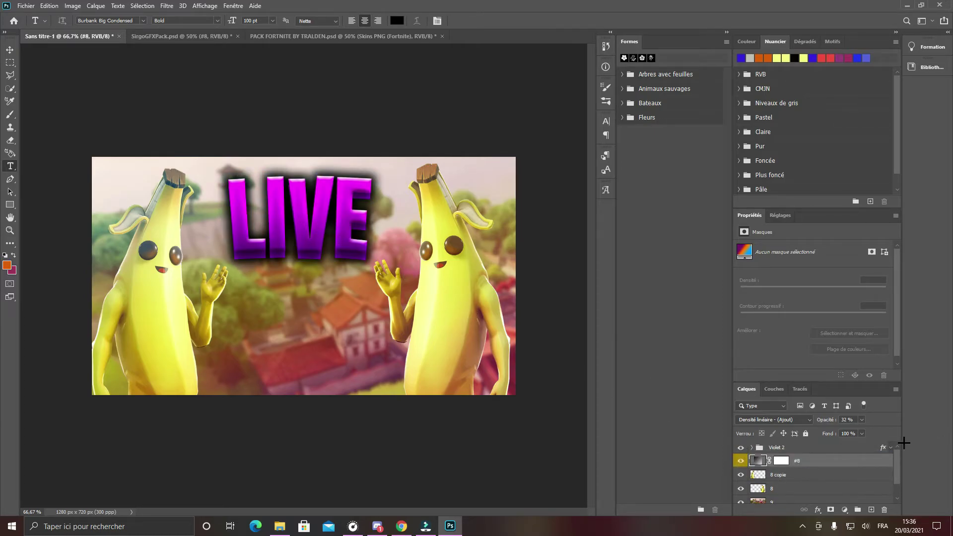
left_click_drag(786, 477, 781, 461)
key("ctrl+z")
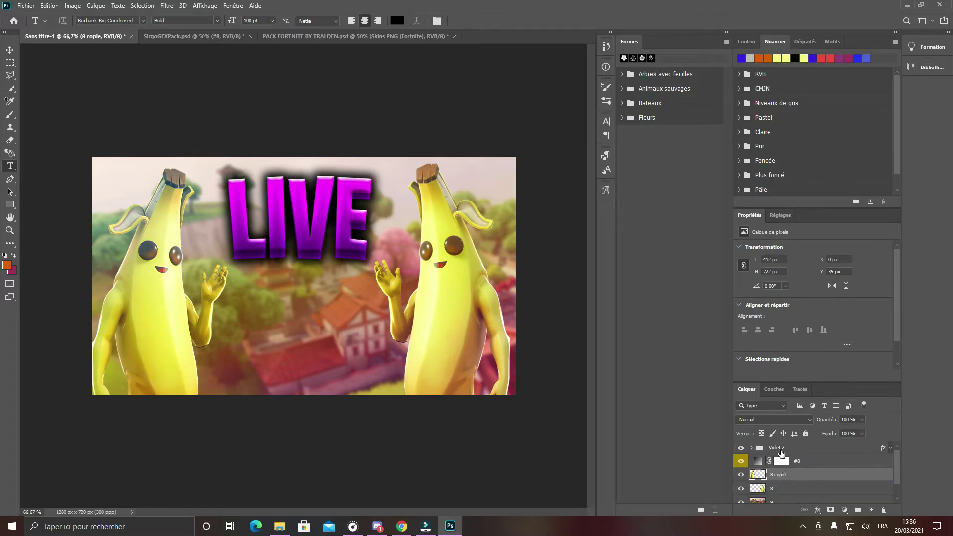
key("ctrl+z")
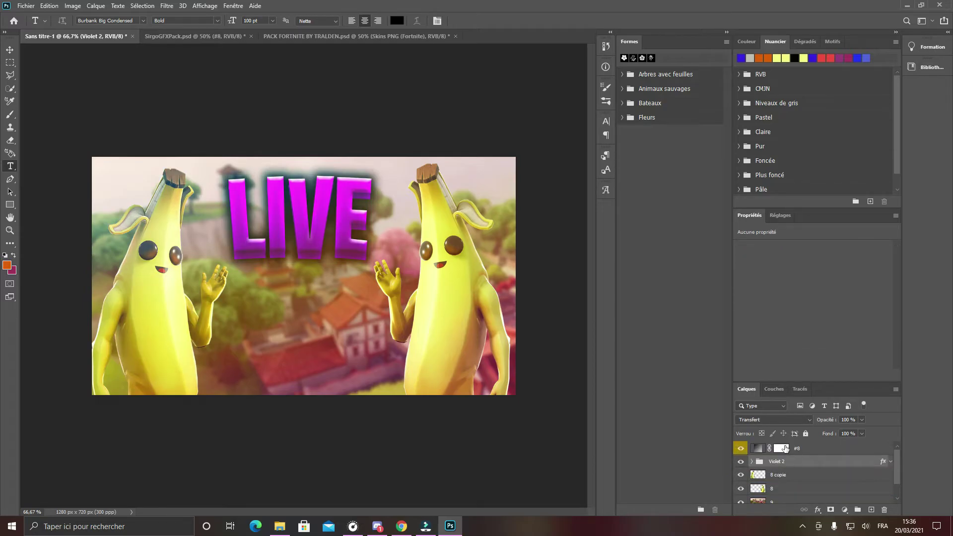
Inspect the blending options of the #8 correction layer and close them without changing anything.
scroll(755, 461, "down", 1)
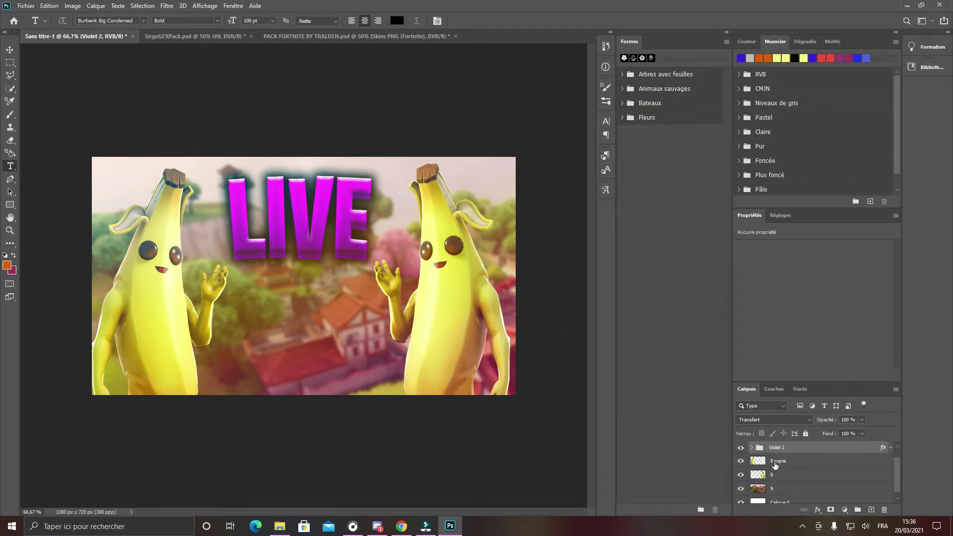
scroll(779, 472, "up", 1)
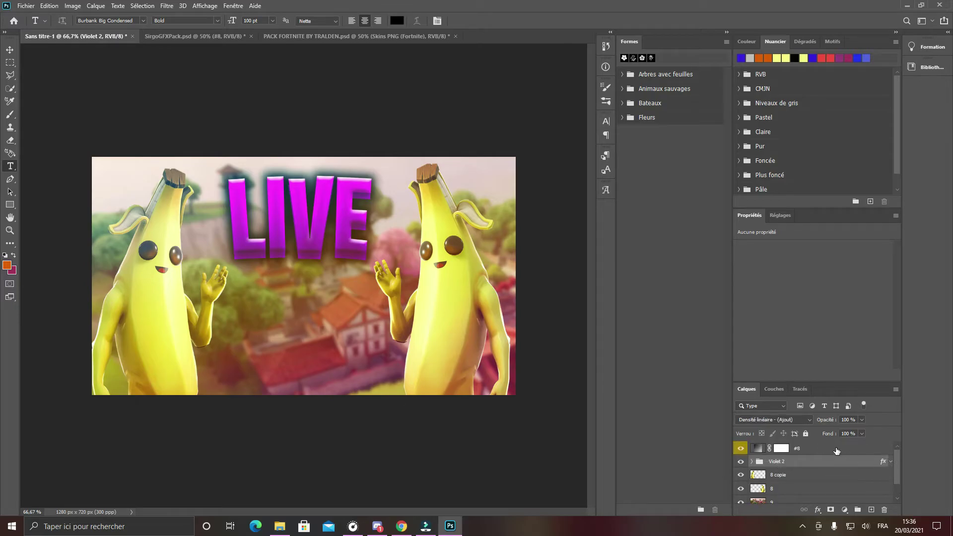
double_click(837, 450)
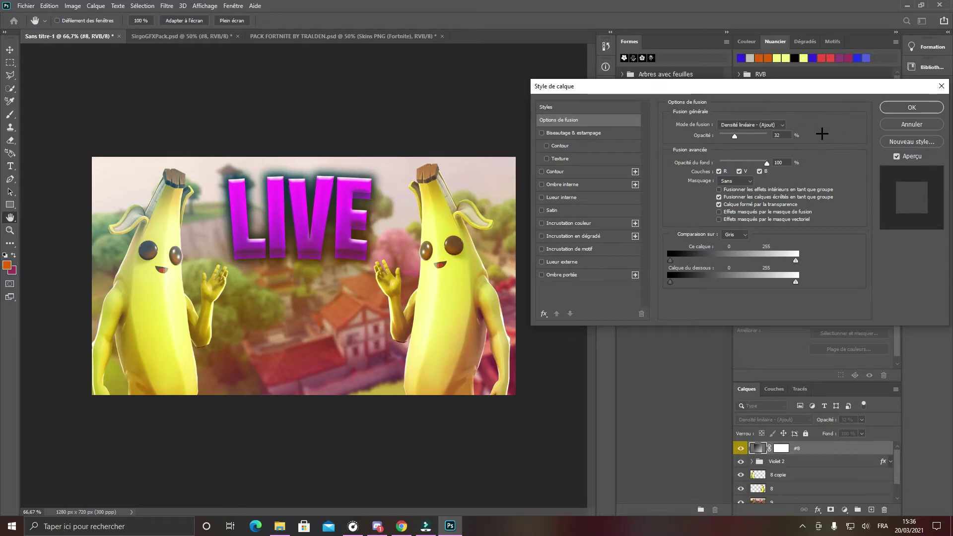
left_click(942, 86)
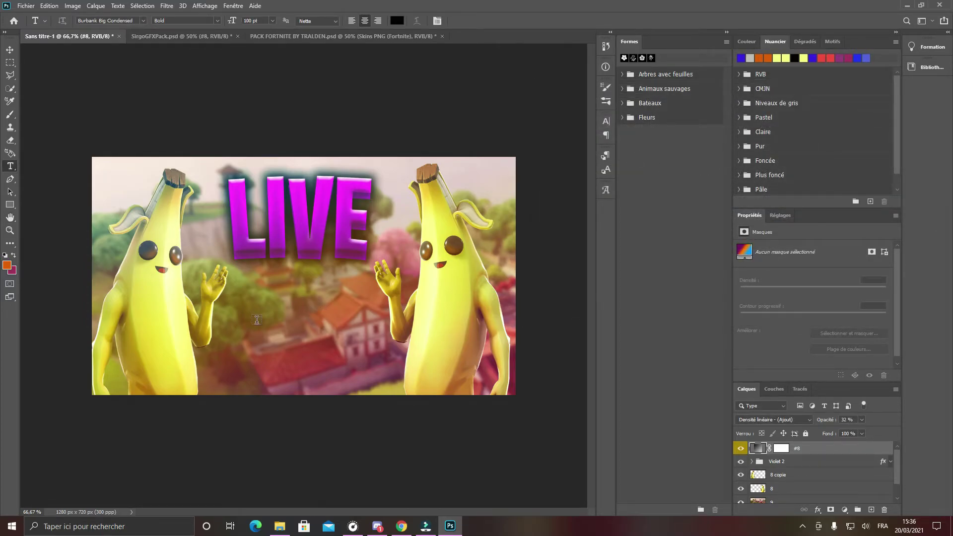
left_click(254, 328)
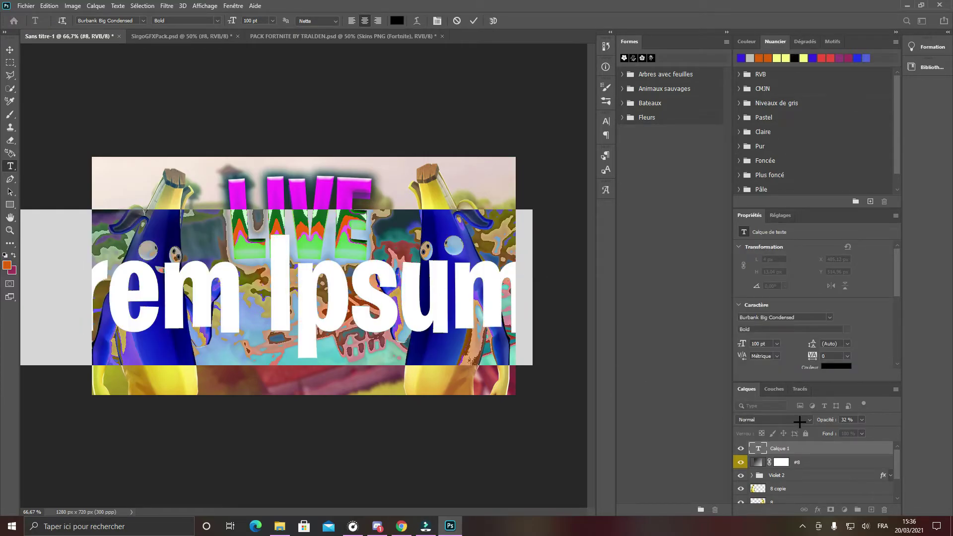
left_click(816, 450)
right_click(816, 449)
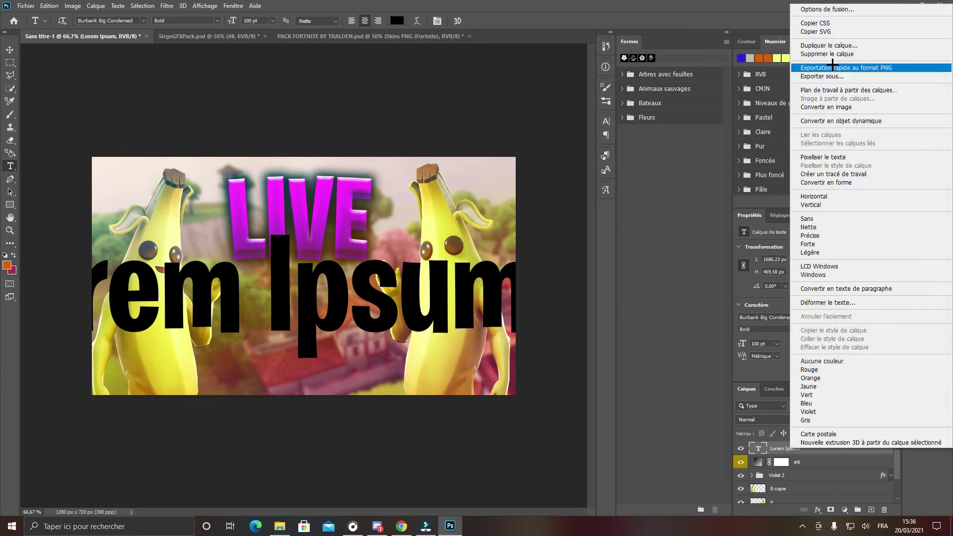
left_click(828, 53)
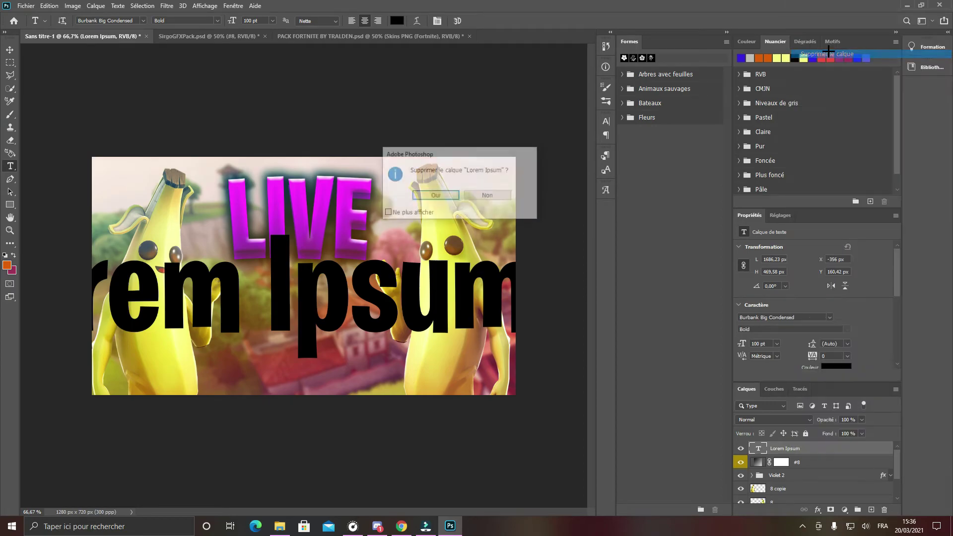
left_click(442, 196)
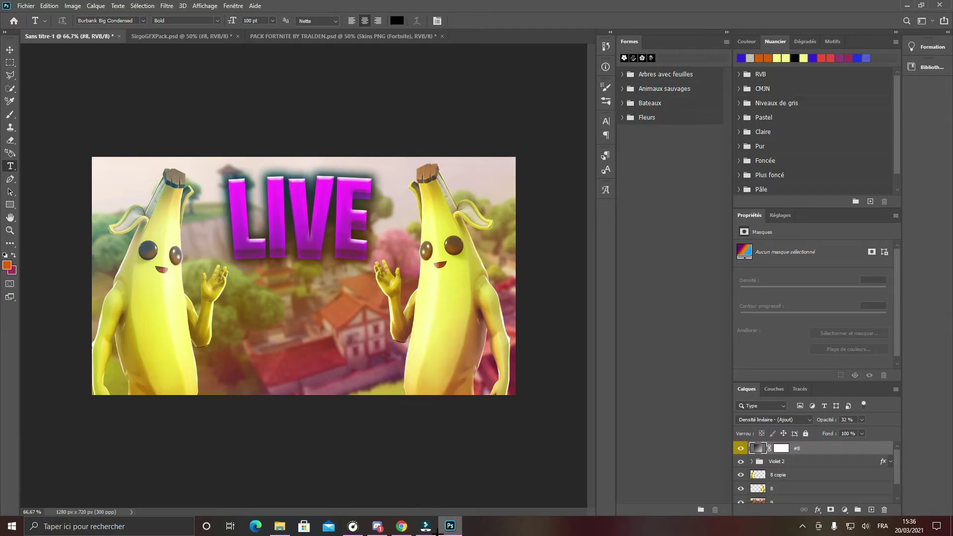
Switch to Chrome, open the YouTube home page and examine the thumbnails of the recommended videos.
left_click(401, 527)
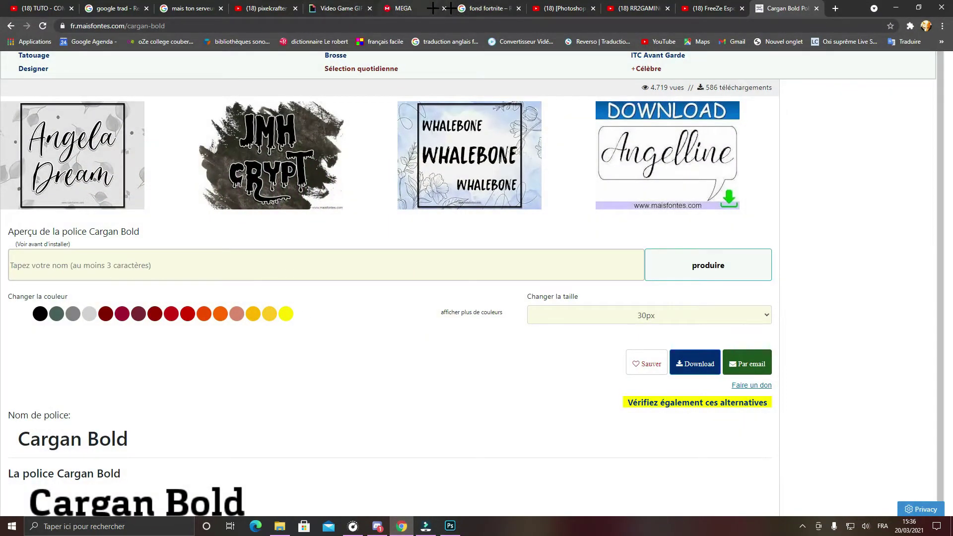
left_click(562, 9)
left_click(62, 74)
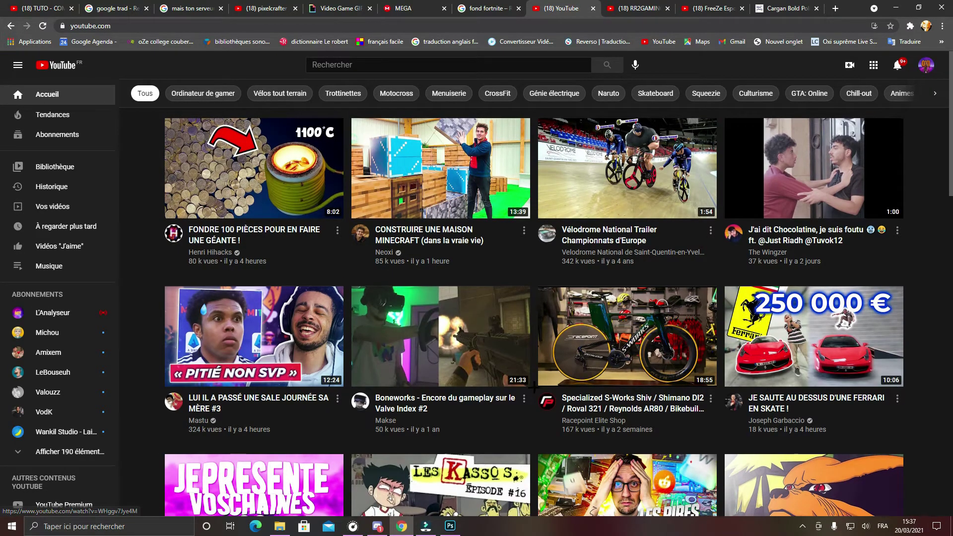
scroll(533, 386, "down", 4)
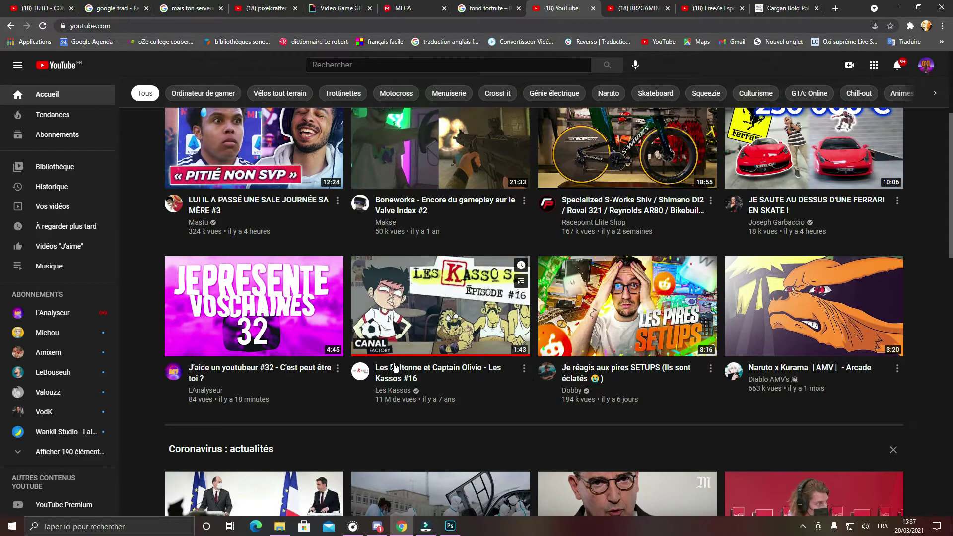
scroll(521, 278, "down", 2)
scroll(290, 276, "down", 4)
scroll(291, 276, "down", 7)
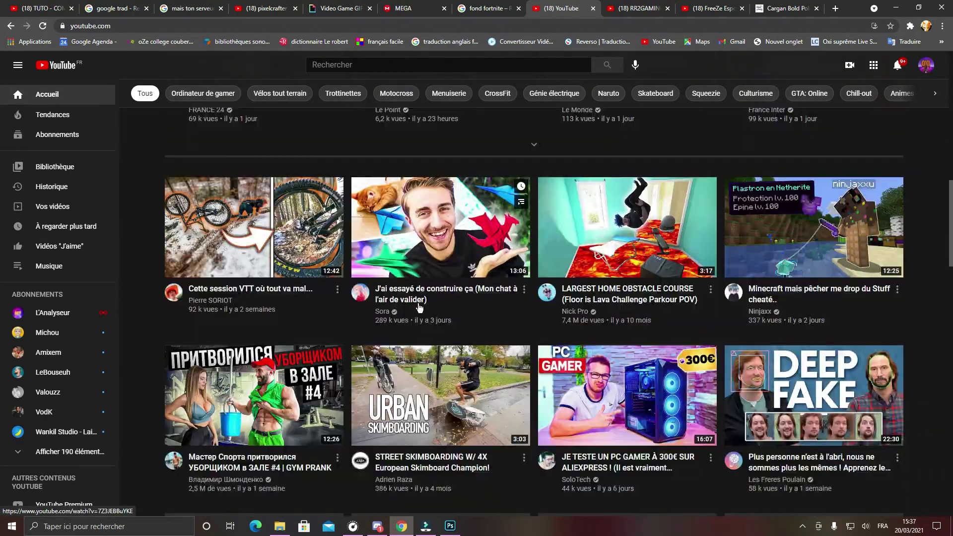
scroll(308, 149, "up", 14)
Search YouTube for fortnite and examine the thumbnails of the resulting videos.
left_click(336, 63)
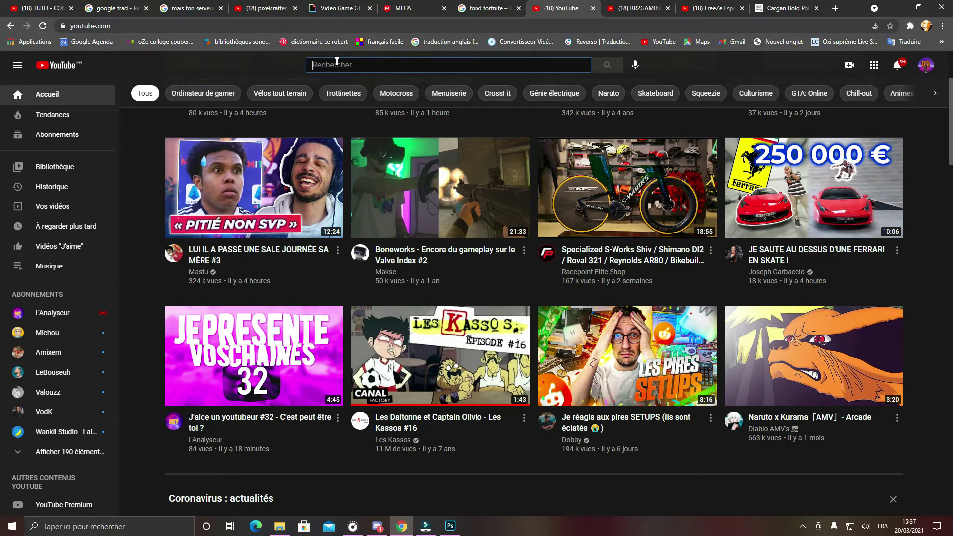
type("fort")
left_click(341, 94)
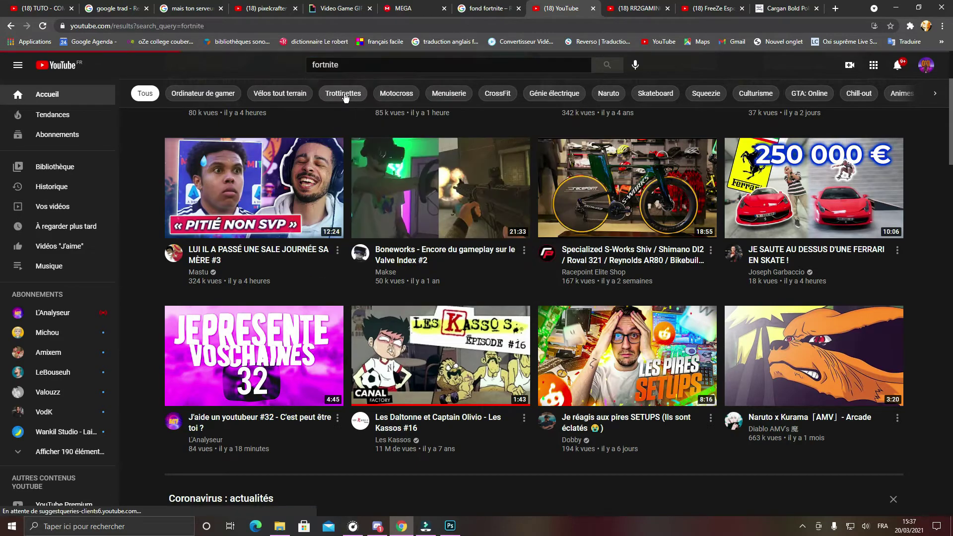
scroll(298, 198, "down", 2)
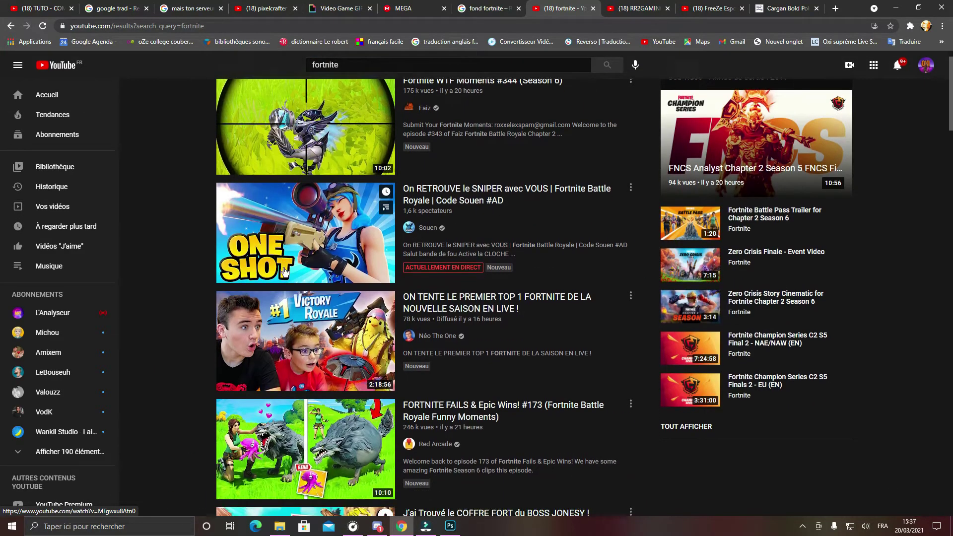
Examine the thumbnails further down the fortnite search results for composition, character and text ideas.
scroll(283, 152, "down", 2)
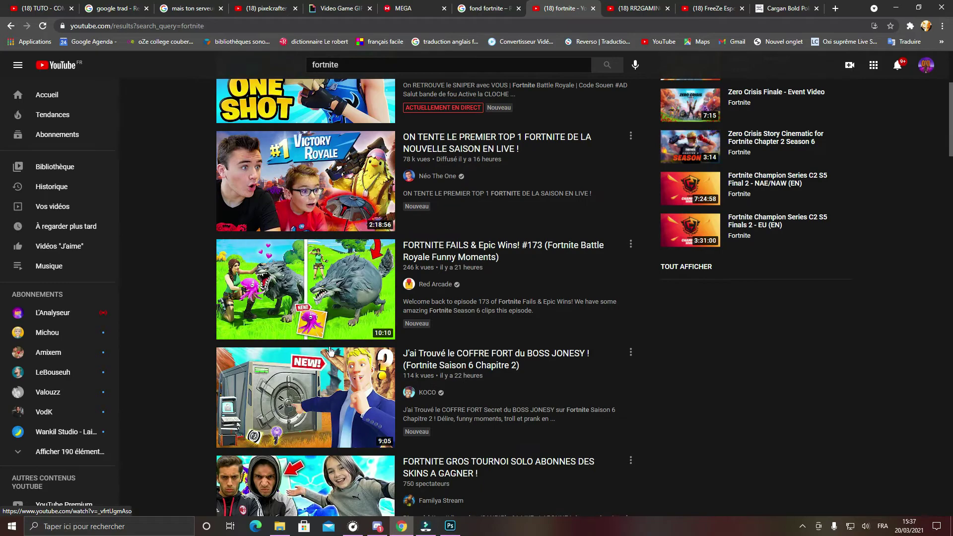
scroll(313, 316, "down", 7)
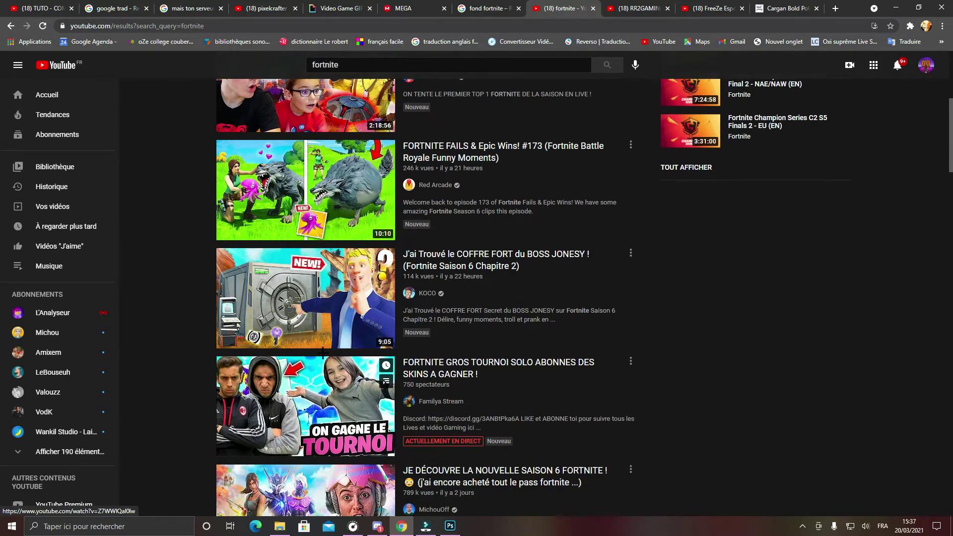
scroll(366, 340, "down", 5)
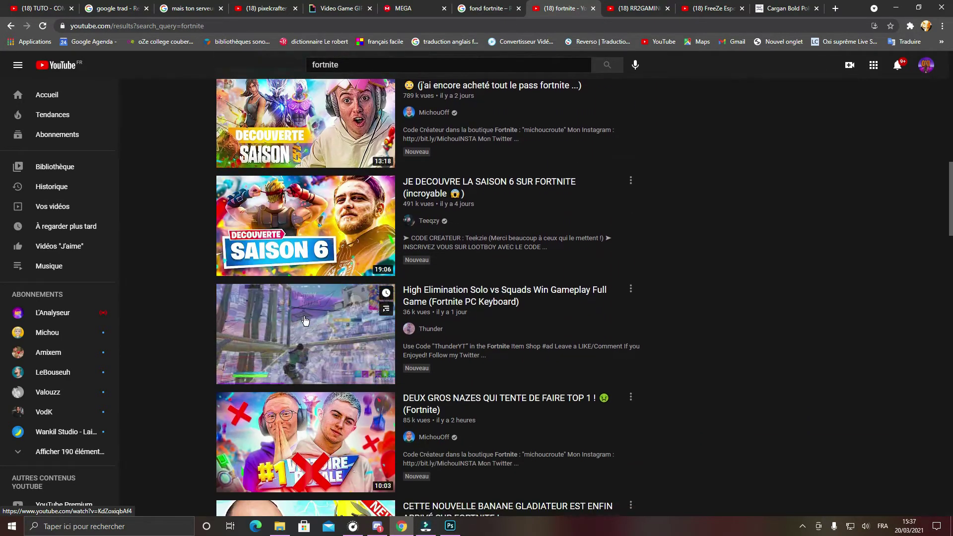
scroll(299, 317, "down", 2)
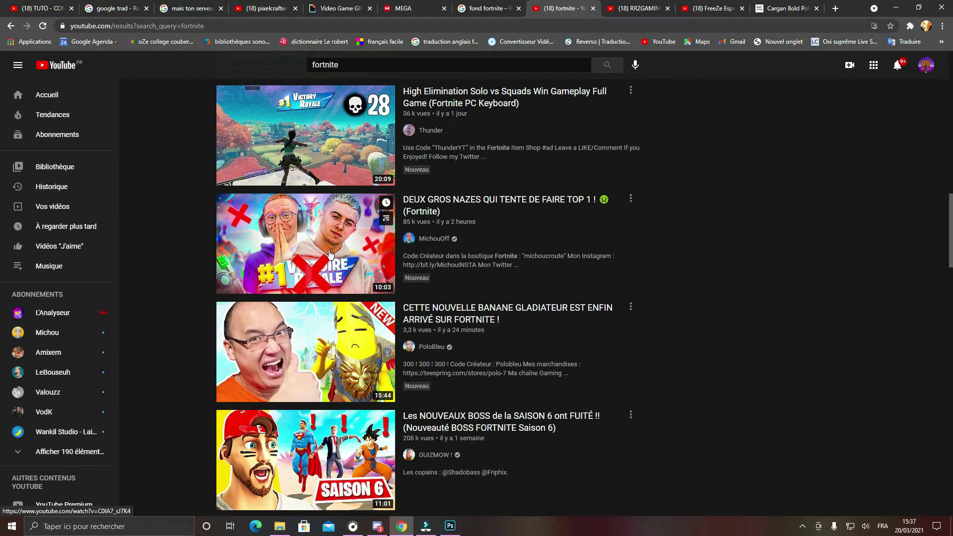
scroll(328, 295, "down", 4)
scroll(328, 296, "down", 1)
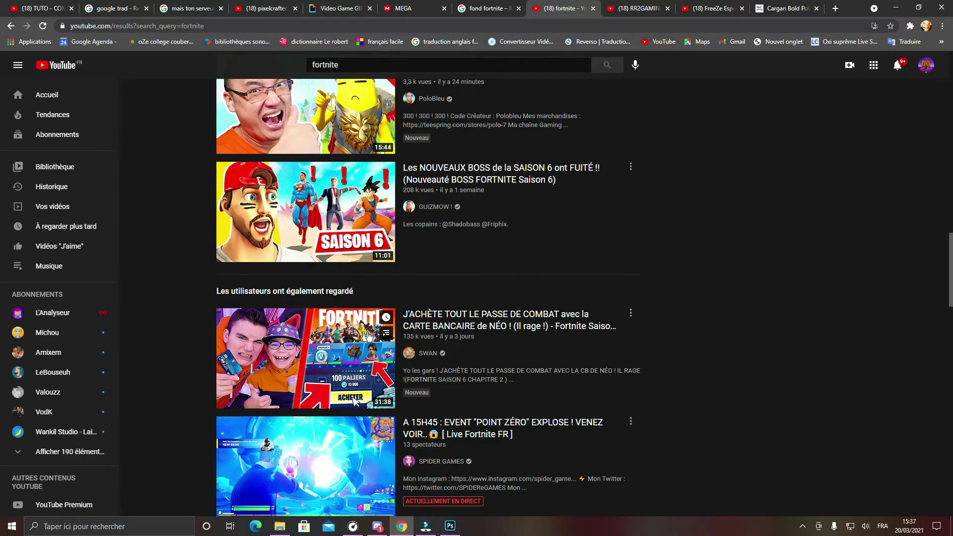
scroll(364, 336, "down", 2)
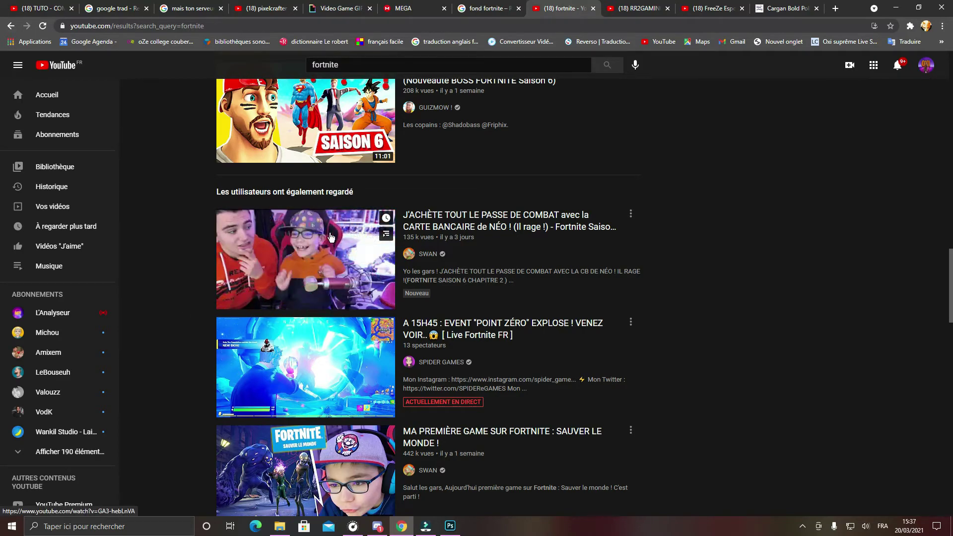
scroll(278, 293, "down", 4)
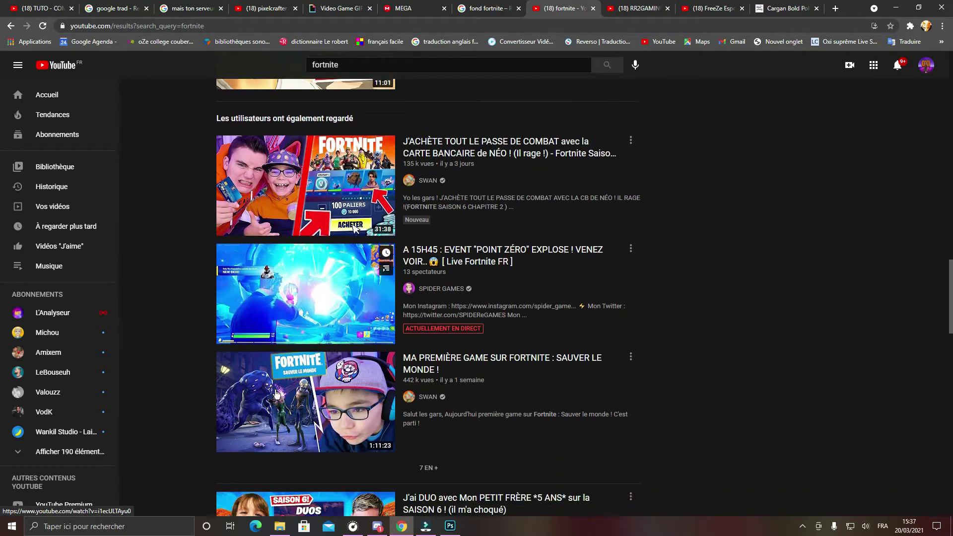
scroll(170, 337, "down", 4)
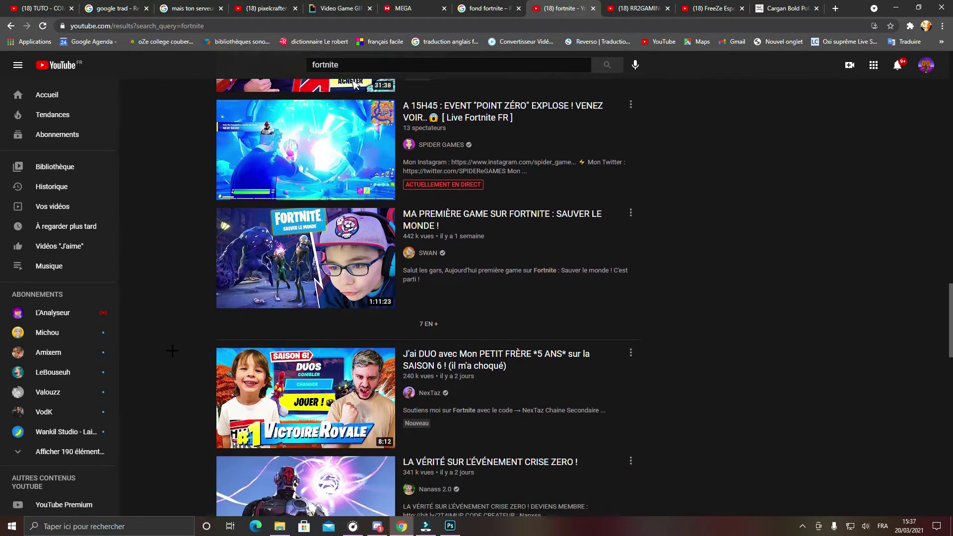
scroll(172, 351, "down", 8)
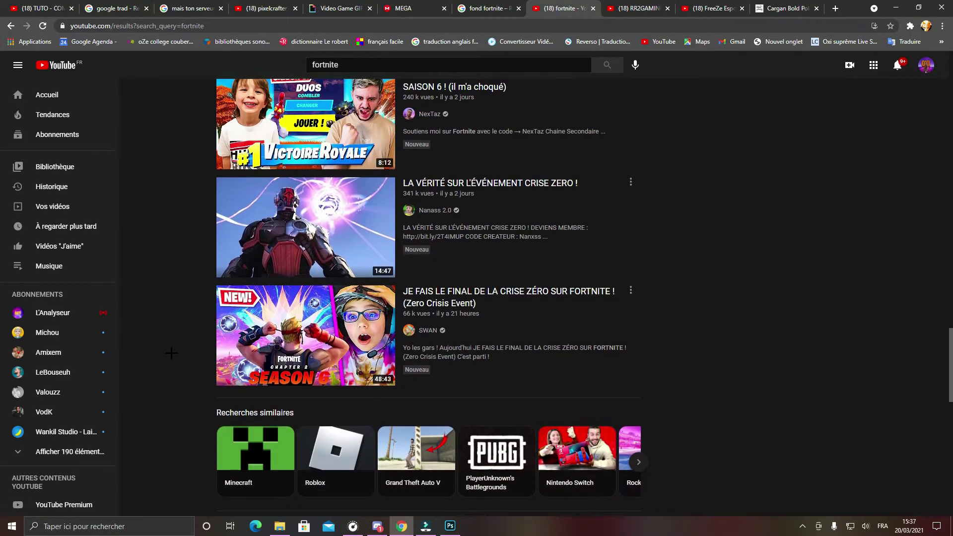
scroll(170, 335, "down", 1)
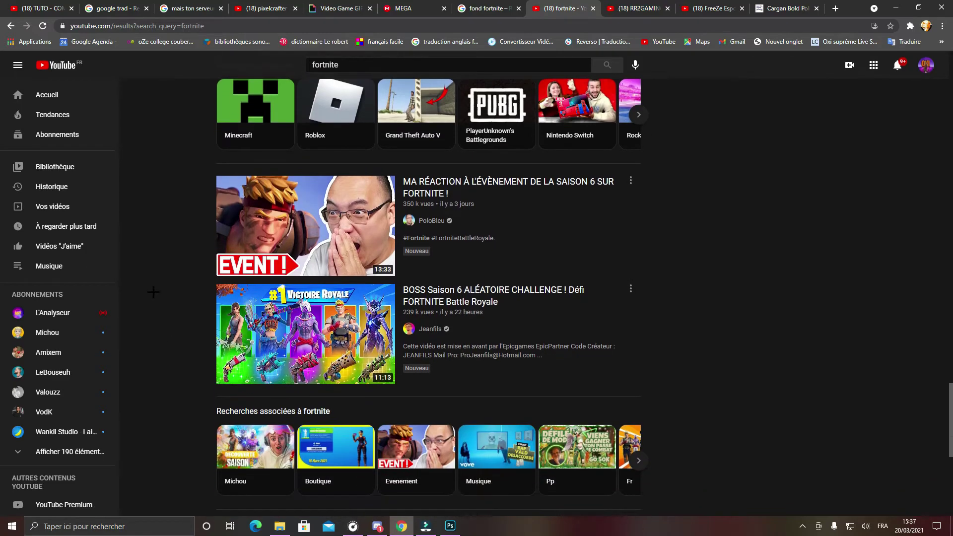
mouse_move(310, 225)
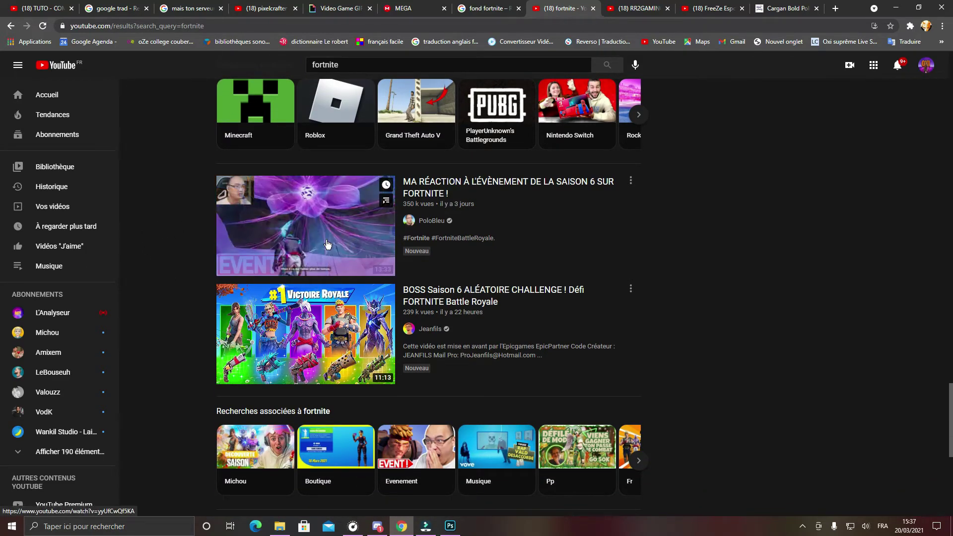
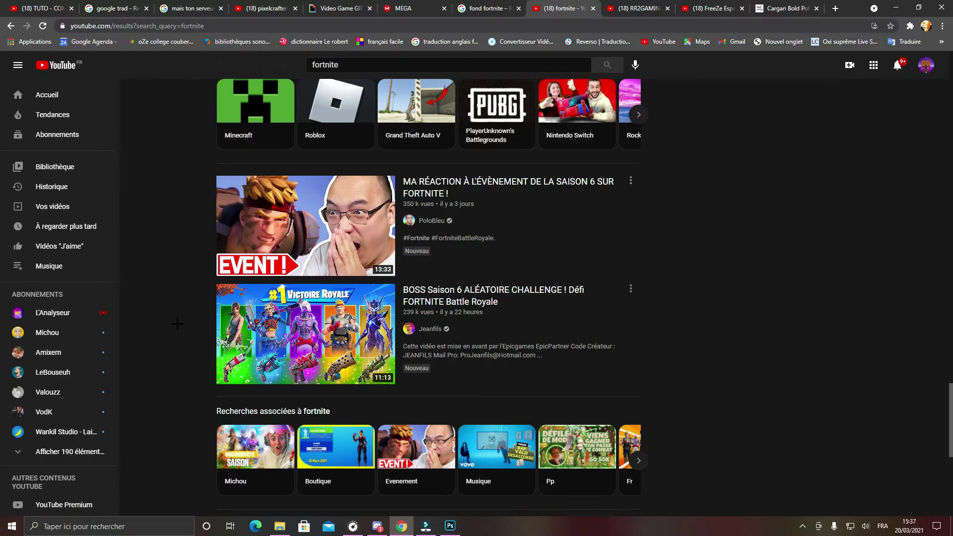
scroll(177, 324, "down", 7)
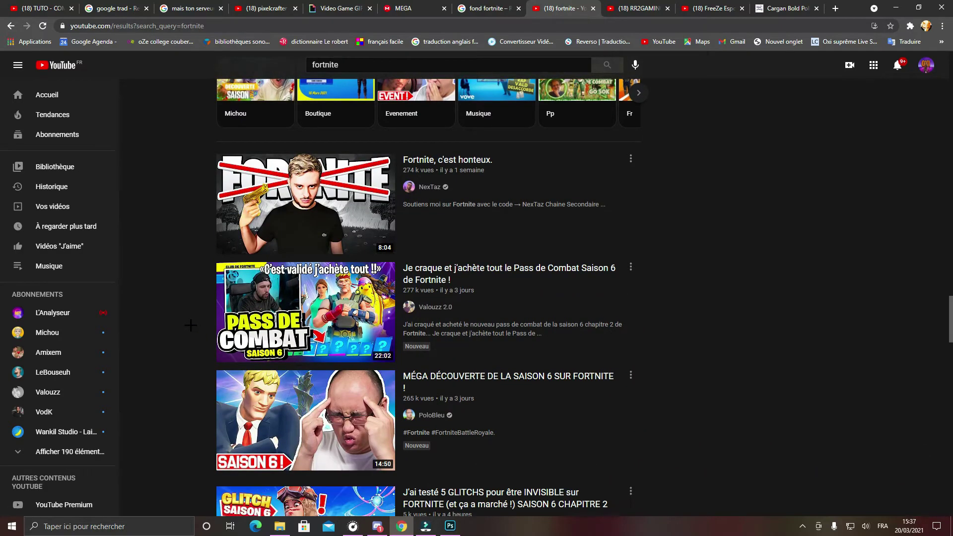
scroll(190, 325, "down", 2)
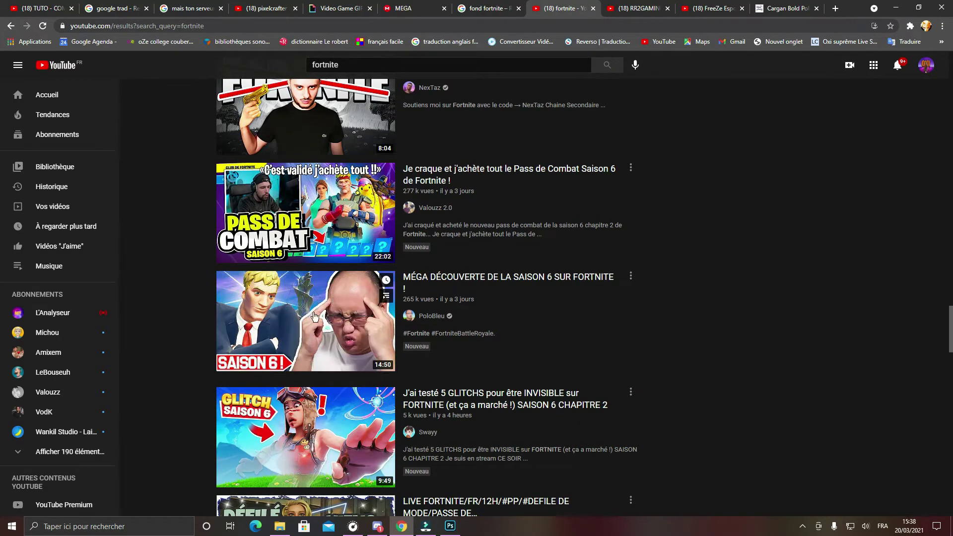
scroll(194, 354, "down", 5)
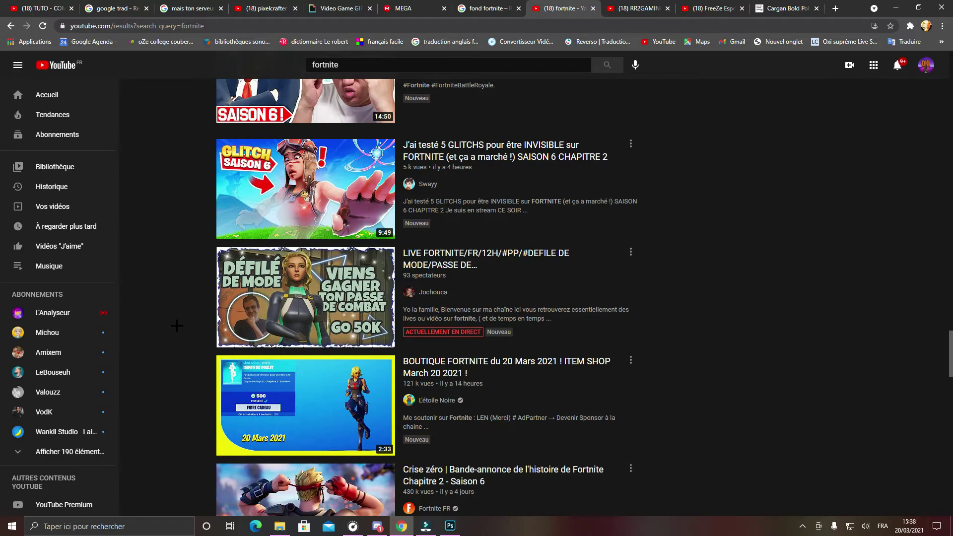
scroll(177, 326, "down", 9)
scroll(177, 326, "down", 4)
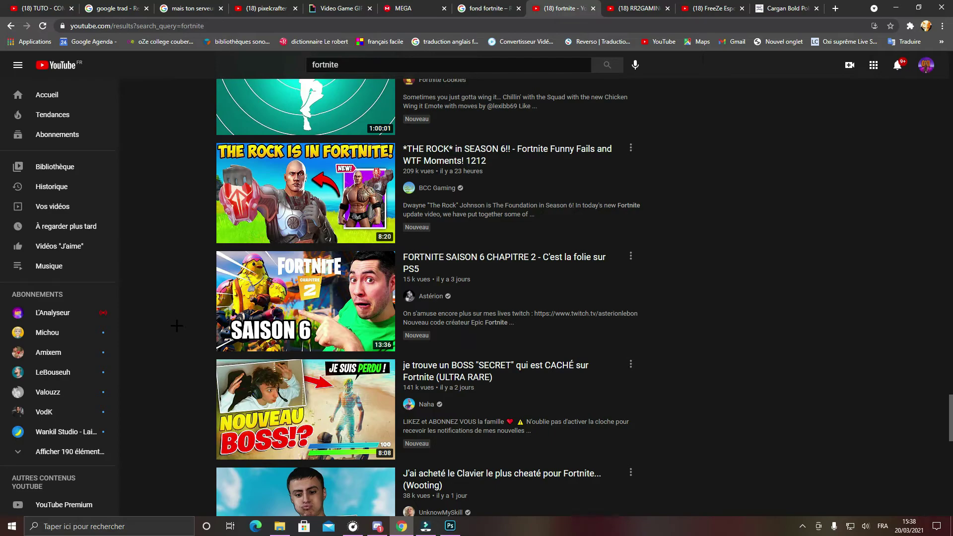
scroll(177, 326, "down", 2)
scroll(177, 326, "down", 7)
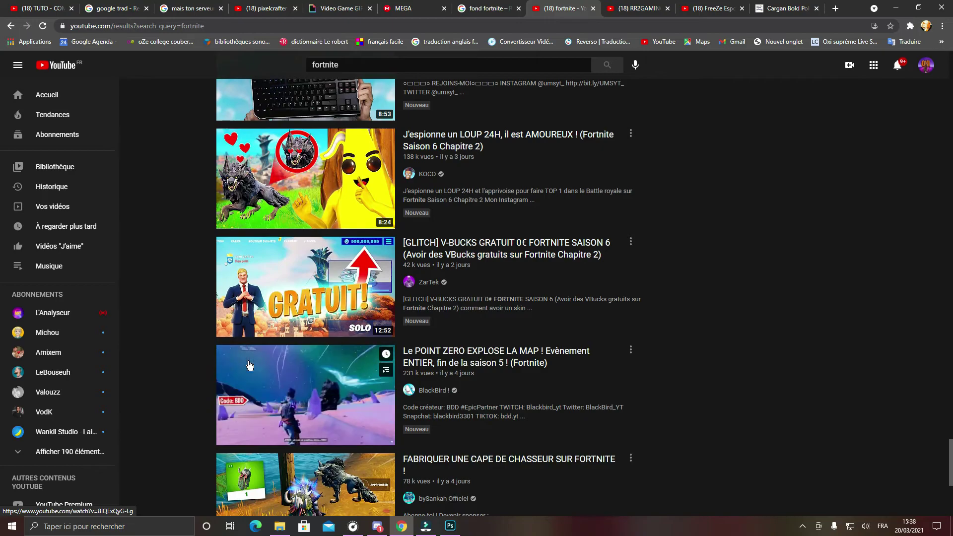
scroll(250, 365, "down", 6)
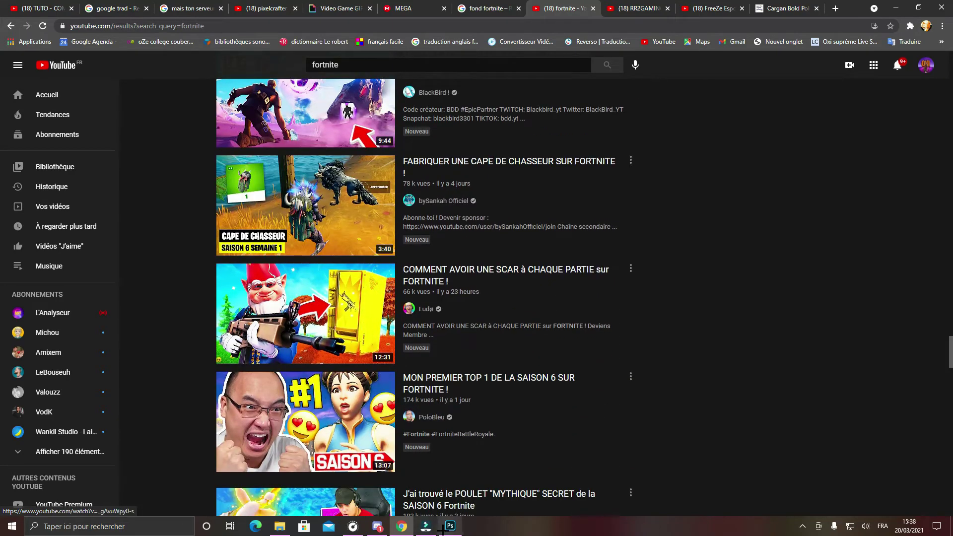
Switch to Photoshop, draw an empty text box over the village below the LIVE text, and delete that text layer.
left_click(450, 526)
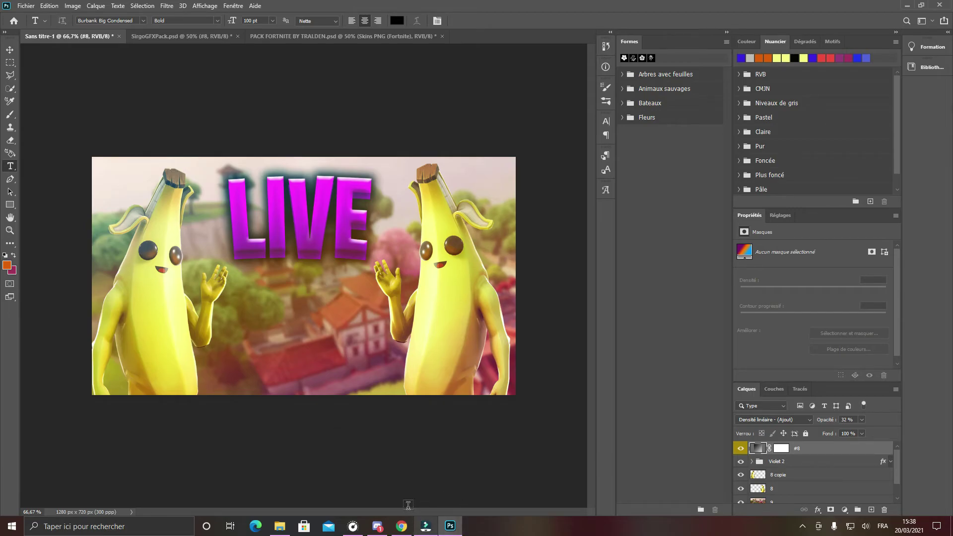
left_click_drag(249, 297, 358, 374)
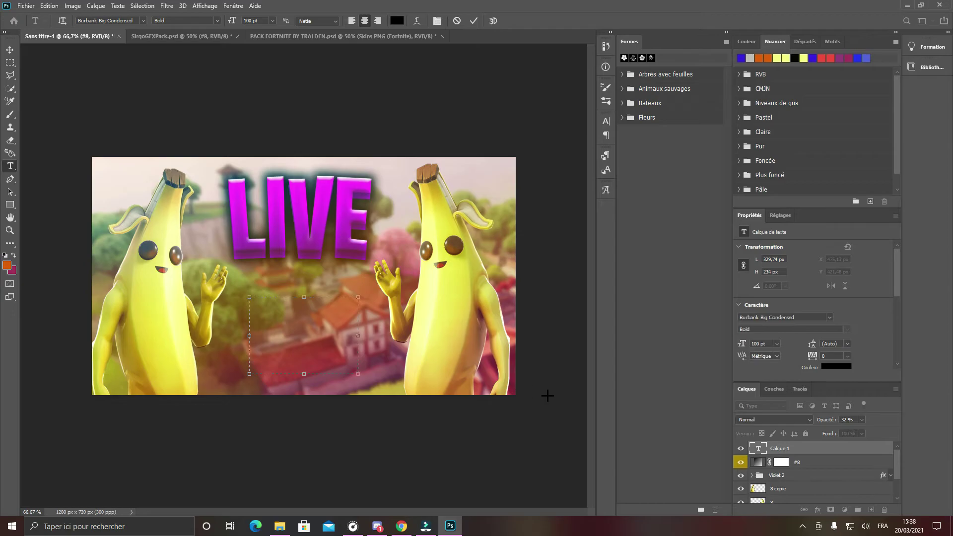
left_click(837, 453)
right_click(821, 446)
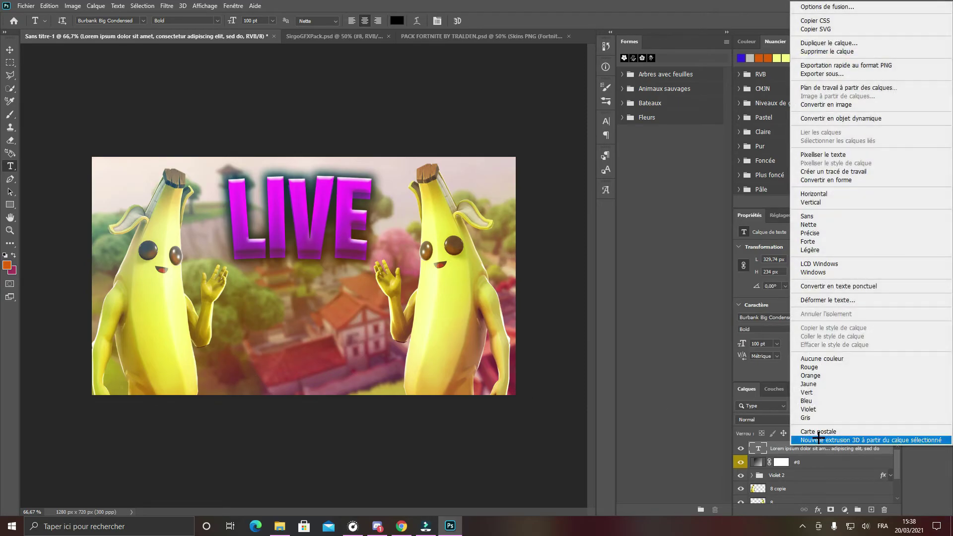
left_click(828, 51)
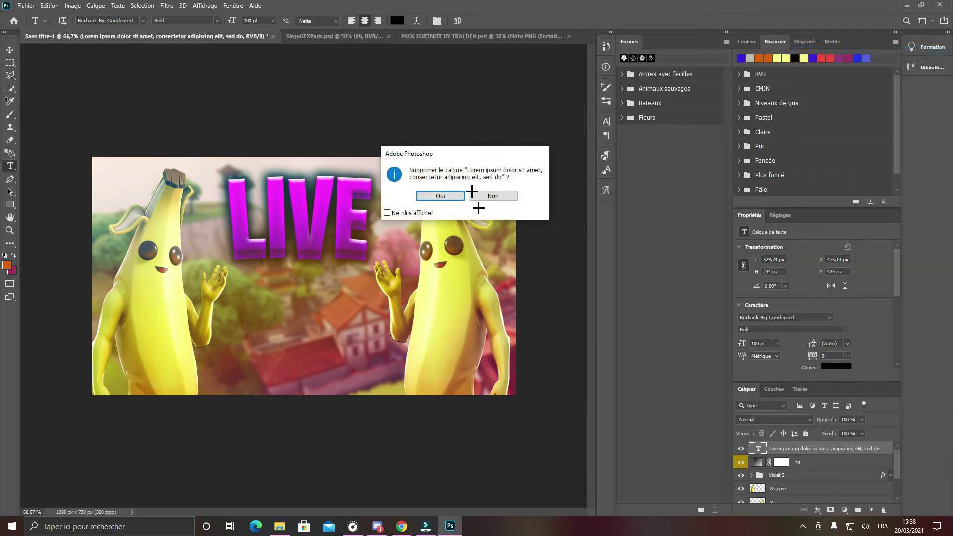
left_click(450, 195)
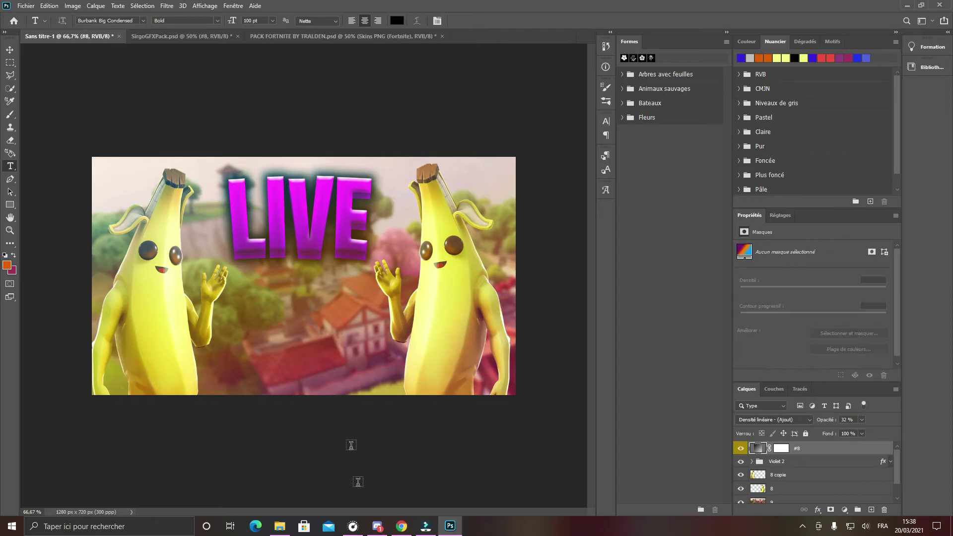
In File Explorer, look through the screen folder of OXI SUPREME under Images > Youtubeur and return to the Youtubeur folder.
left_click(279, 527)
left_click(330, 69)
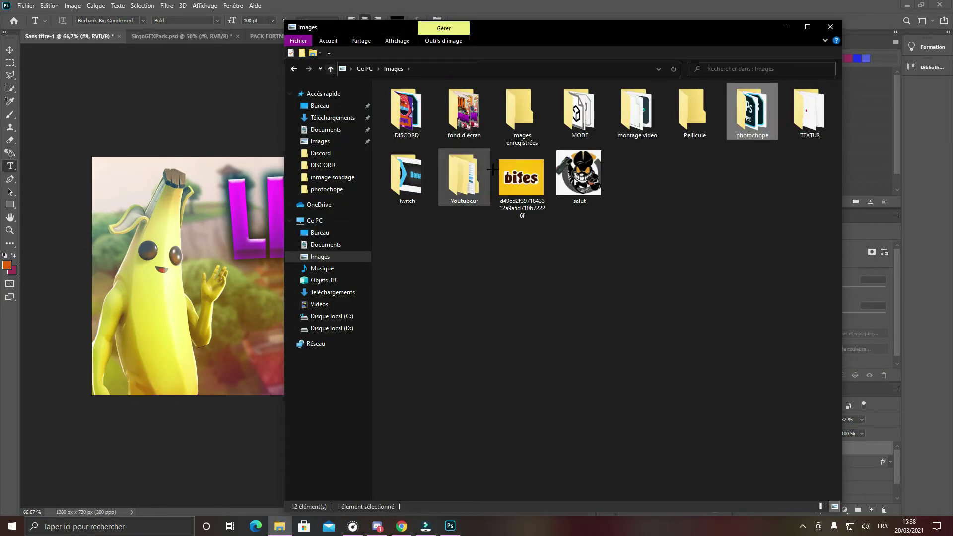
left_click(470, 176)
double_click(469, 176)
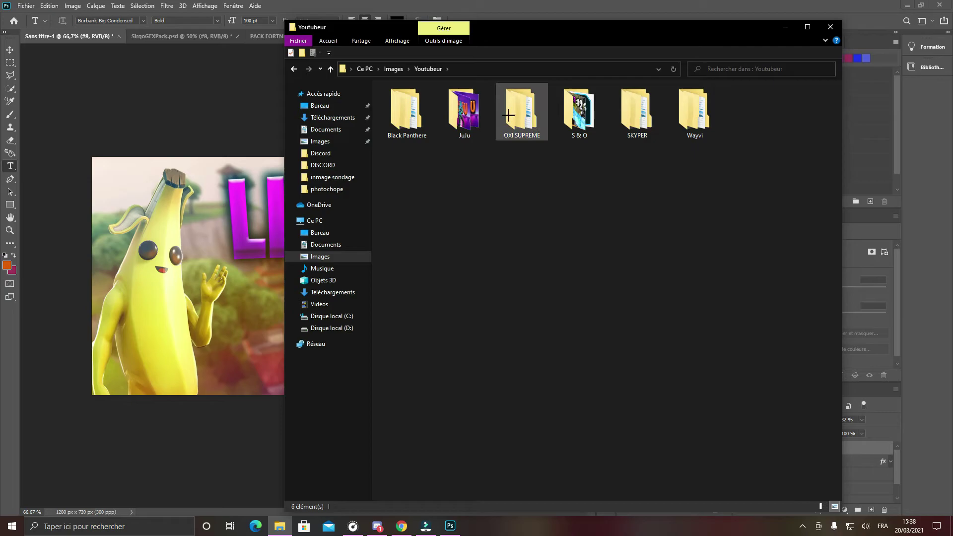
double_click(528, 118)
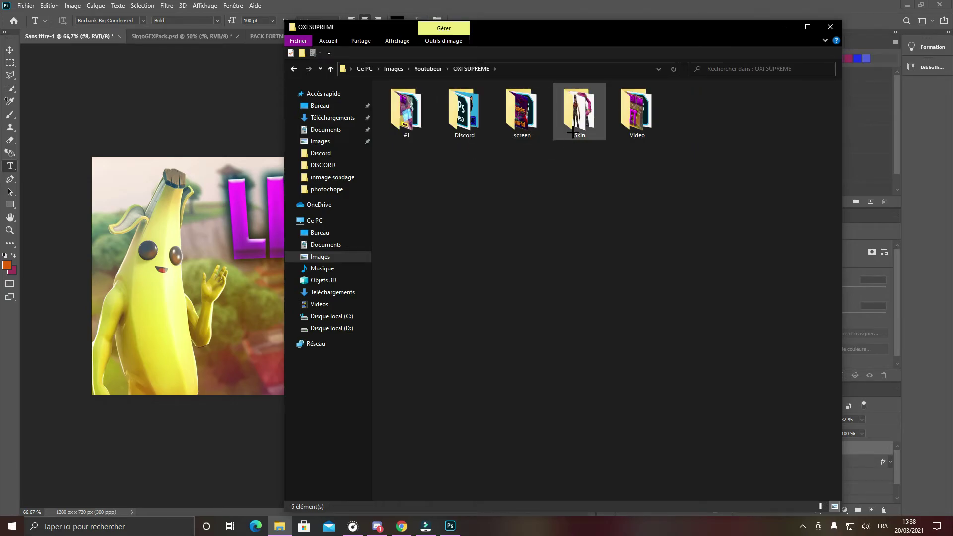
double_click(522, 115)
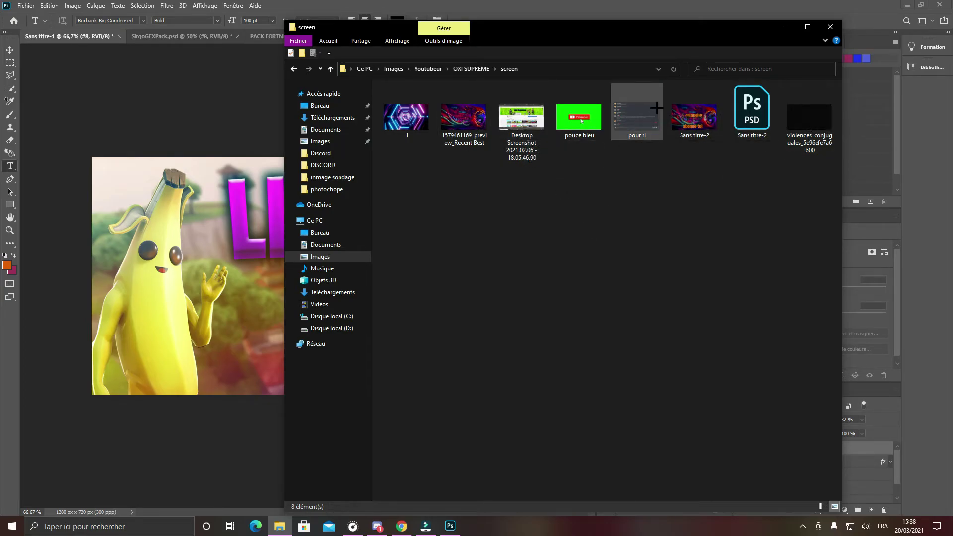
left_click(329, 69)
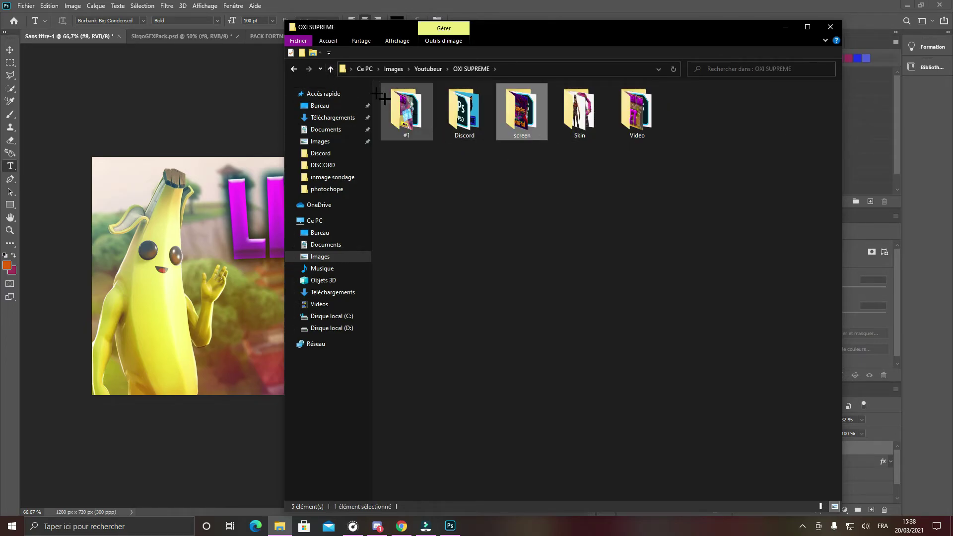
left_click(330, 70)
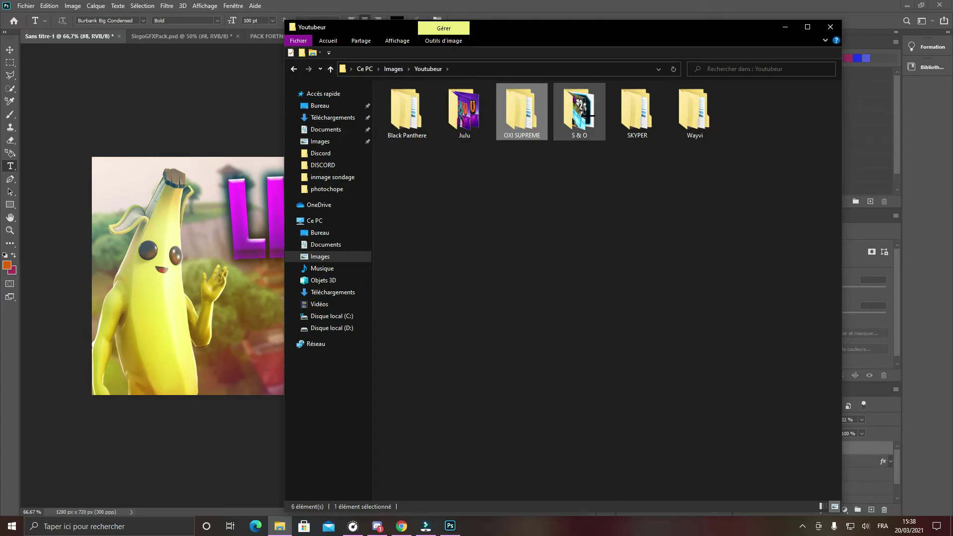
Look through the SKYPER subfolders screen, Discord, #3, #2 and #1 for earlier thumbnails and return to the Youtubeur folder.
double_click(637, 113)
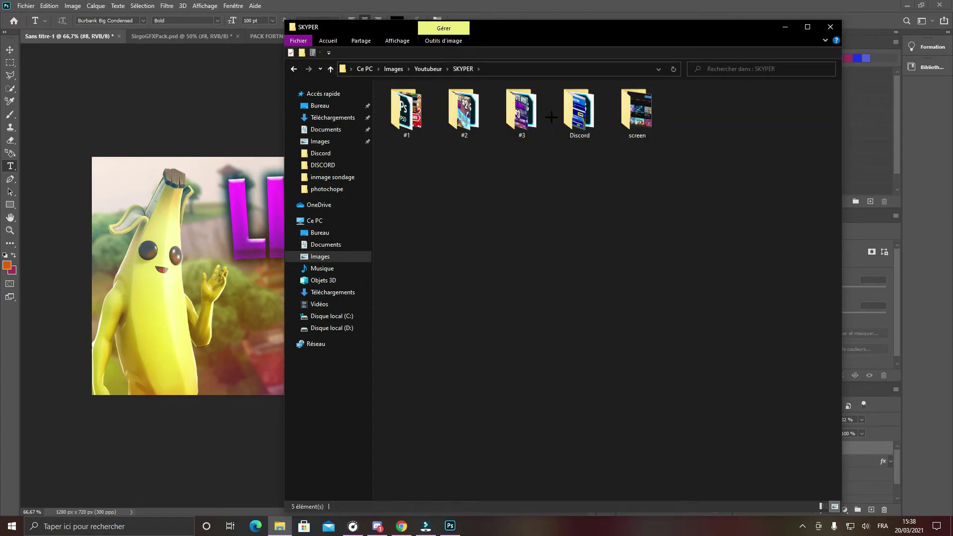
double_click(637, 112)
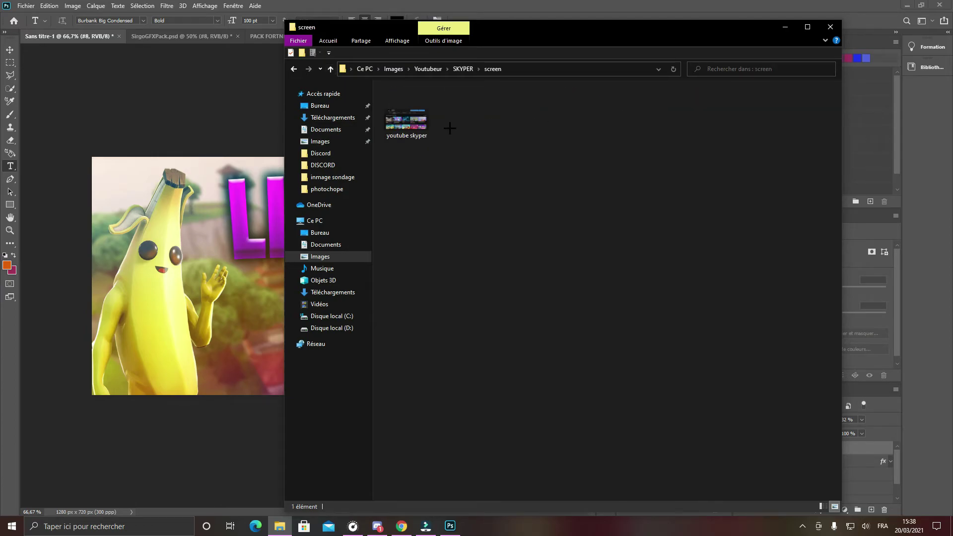
left_click(330, 69)
double_click(579, 112)
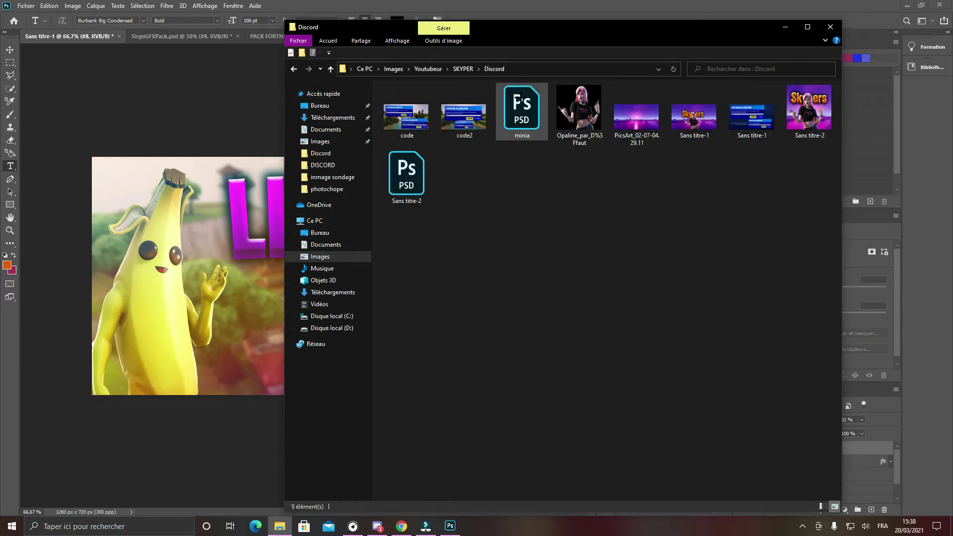
left_click(330, 69)
double_click(520, 111)
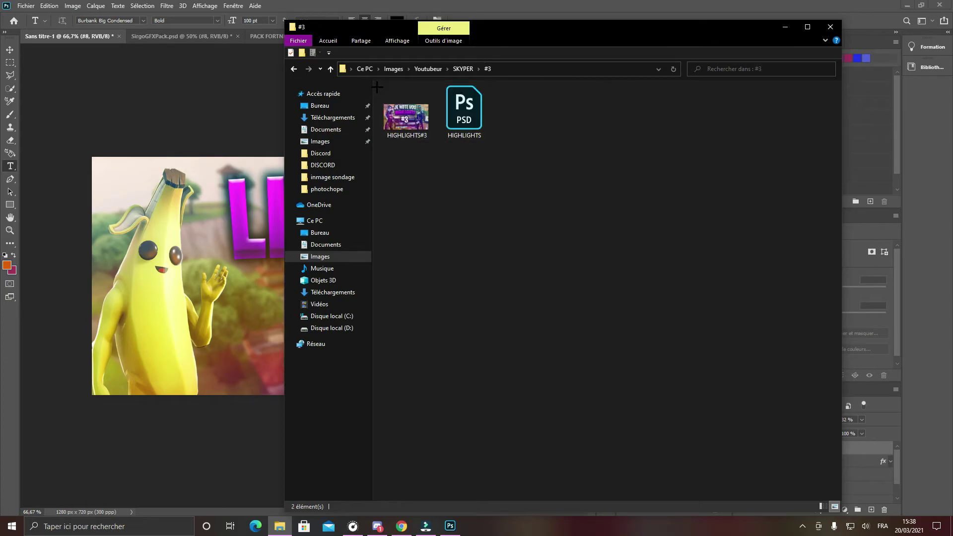
left_click(330, 69)
double_click(463, 110)
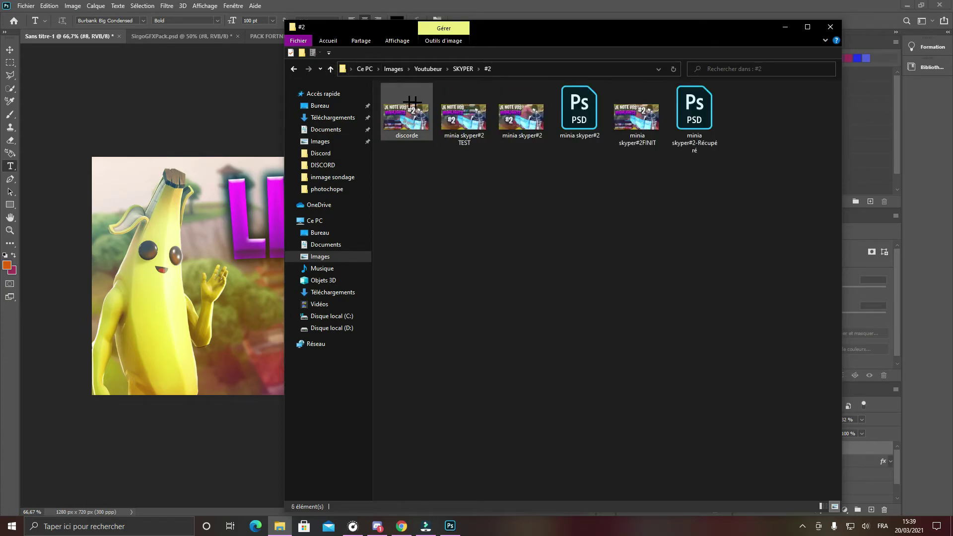
left_click(330, 69)
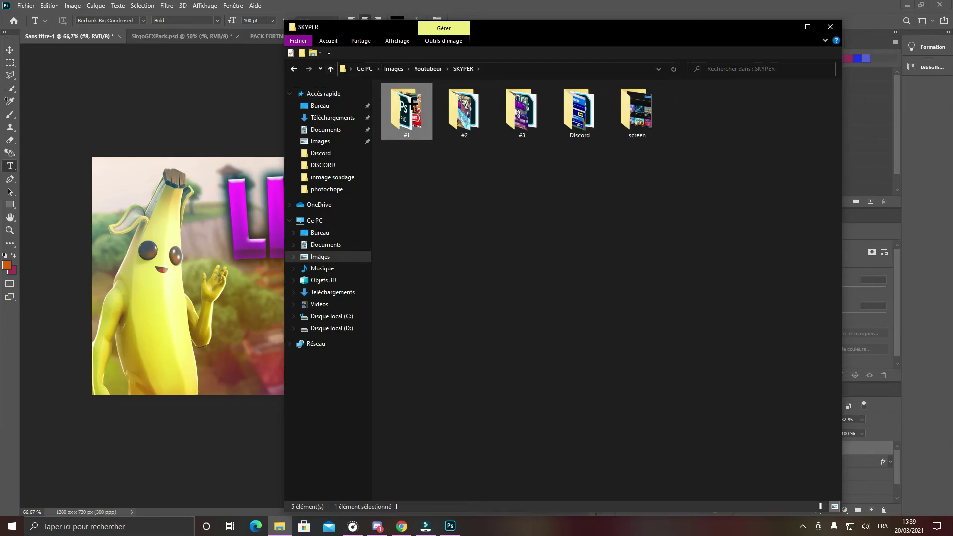
double_click(411, 105)
left_click(330, 69)
left_click(331, 70)
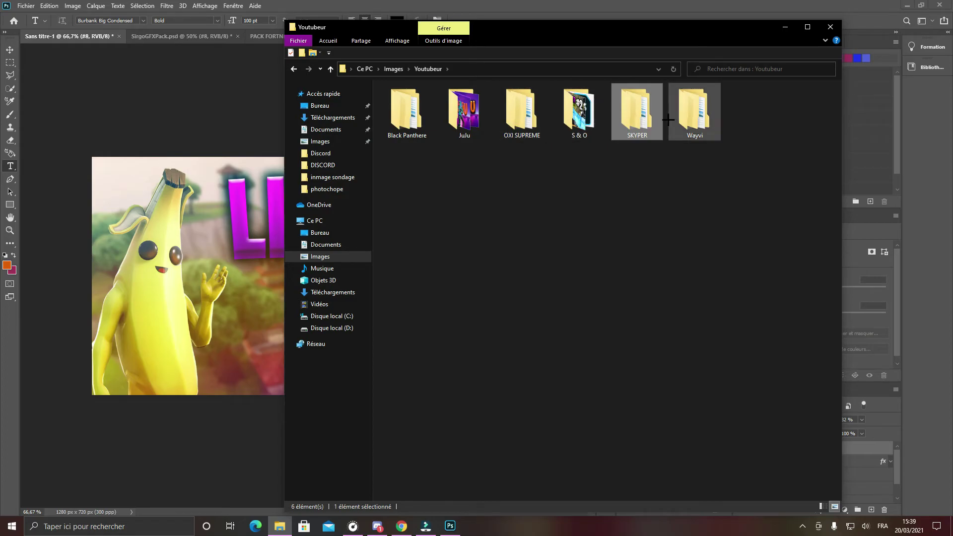
Place the youtube skyper image from the SKYPER > screen folder into the Photoshop thumbnail document.
double_click(639, 114)
double_click(619, 128)
left_click_drag(406, 121, 318, 337)
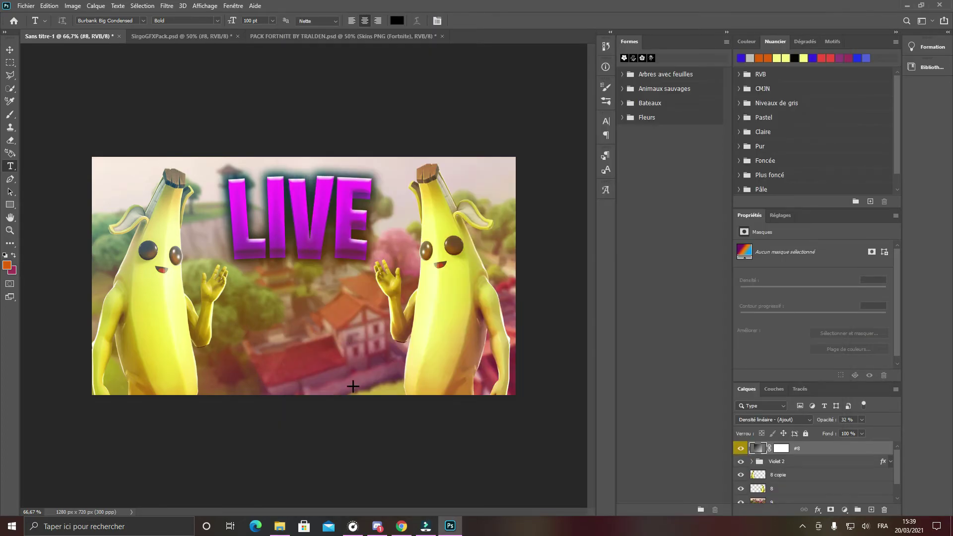
left_click_drag(345, 372, 368, 429)
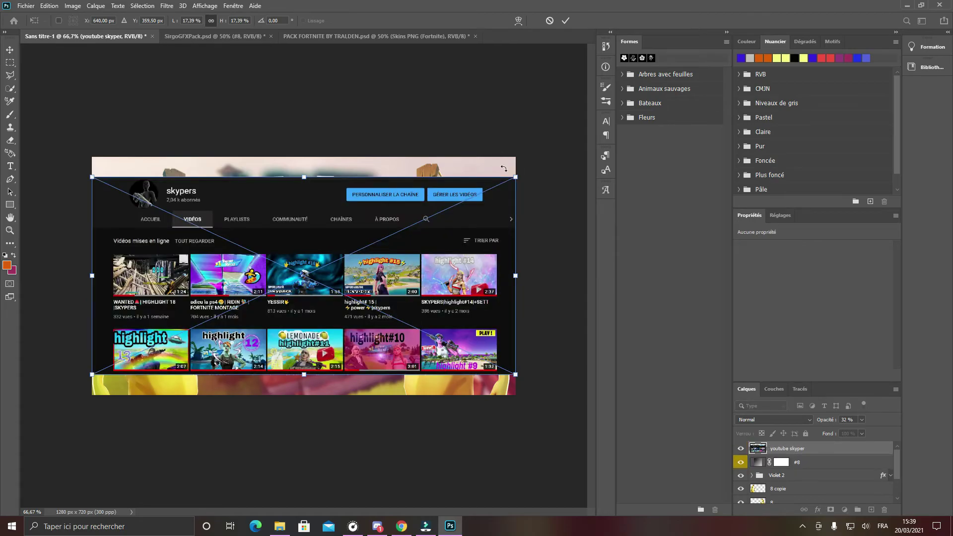
Scale the placed channel screenshot to about 7.6% and position it below the LIVE text, between the two bananas.
left_click_drag(516, 175, 255, 299)
left_click_drag(159, 328, 283, 340)
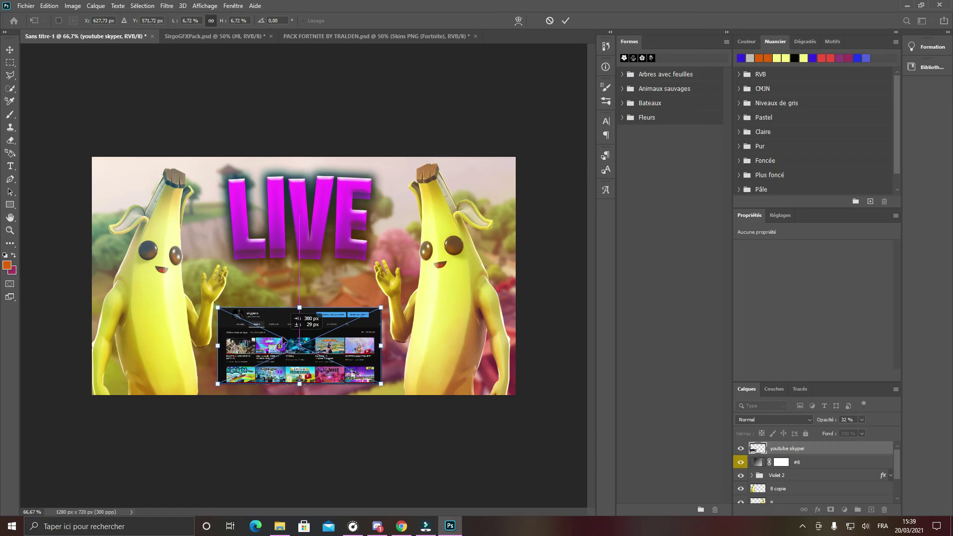
left_click_drag(379, 313, 403, 298)
mouse_move(322, 356)
left_mouse_down()
mouse_move(307, 358)
mouse_move(310, 351)
left_mouse_up()
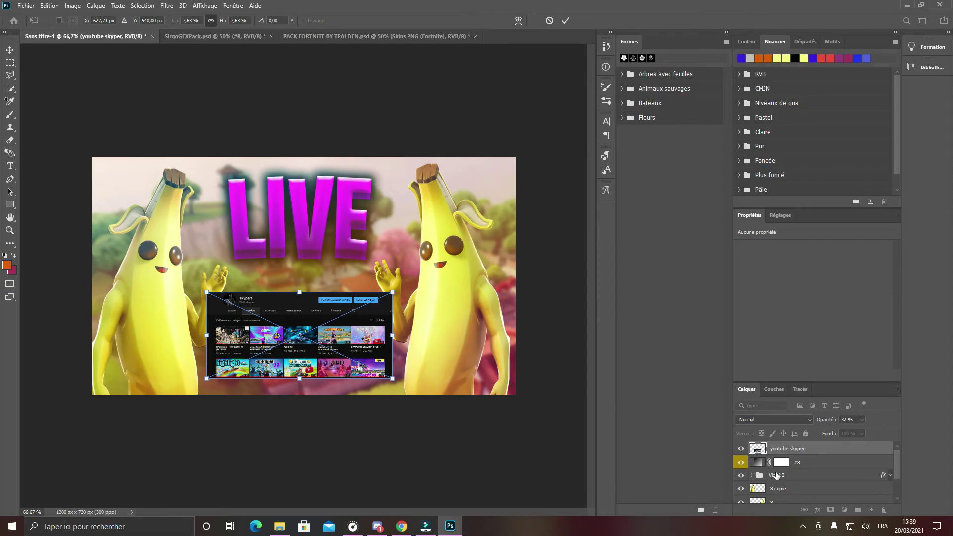
left_click(820, 463)
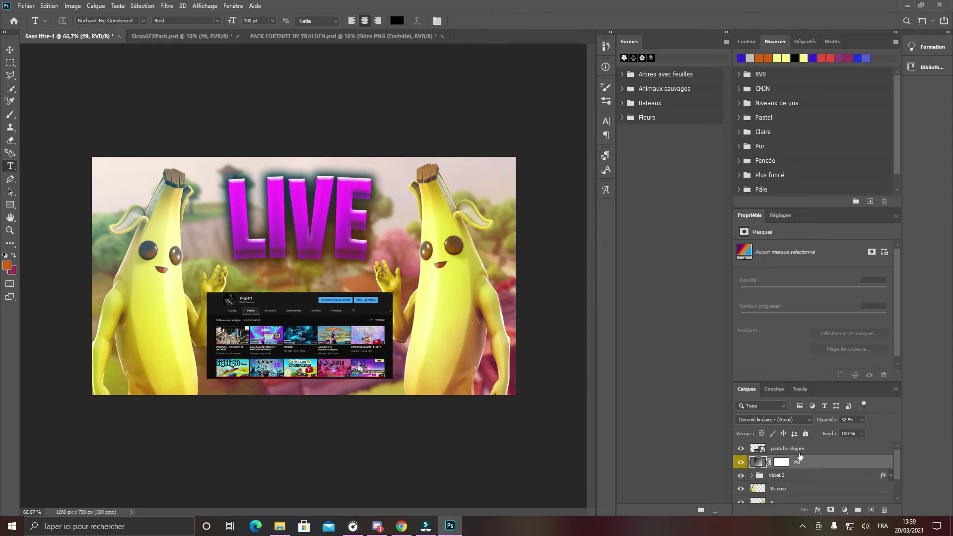
Make a rectangular selection around the channel screenshot between the bananas.
left_click(10, 63)
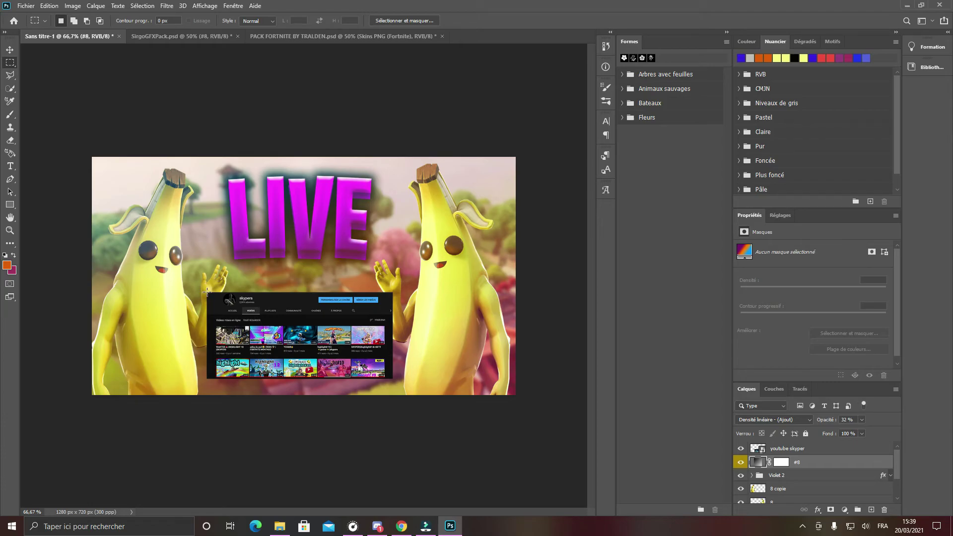
left_click_drag(212, 303, 393, 379)
left_click(167, 6)
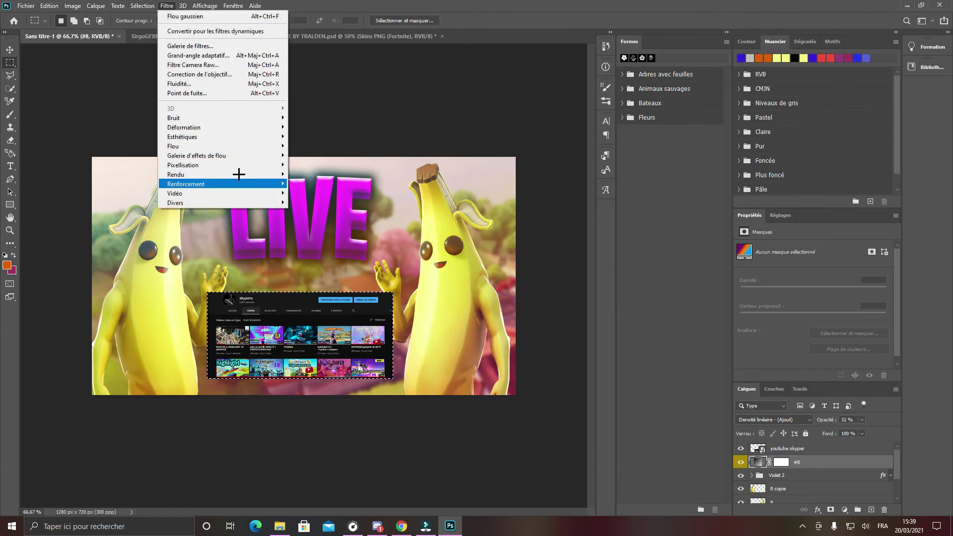
mouse_move(235, 146)
left_click(318, 188)
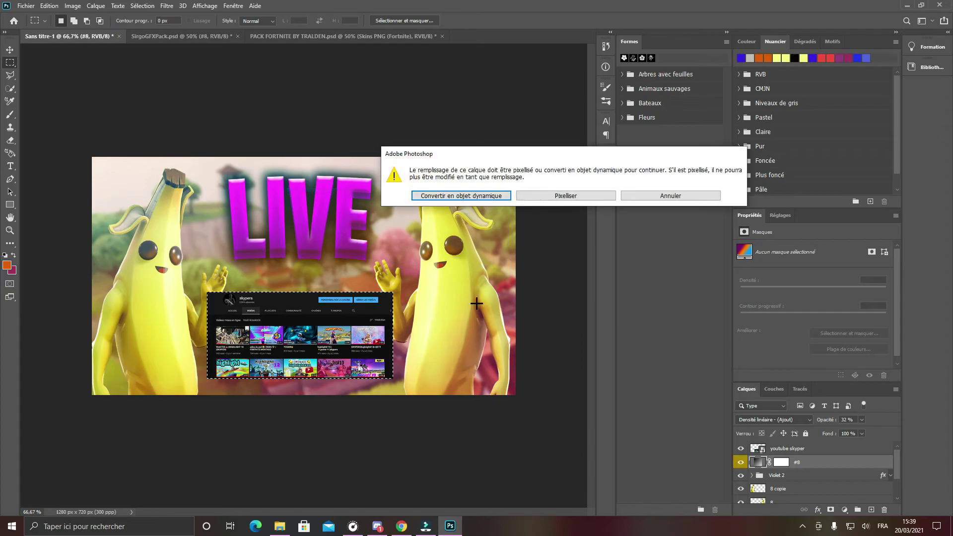
left_click(488, 196)
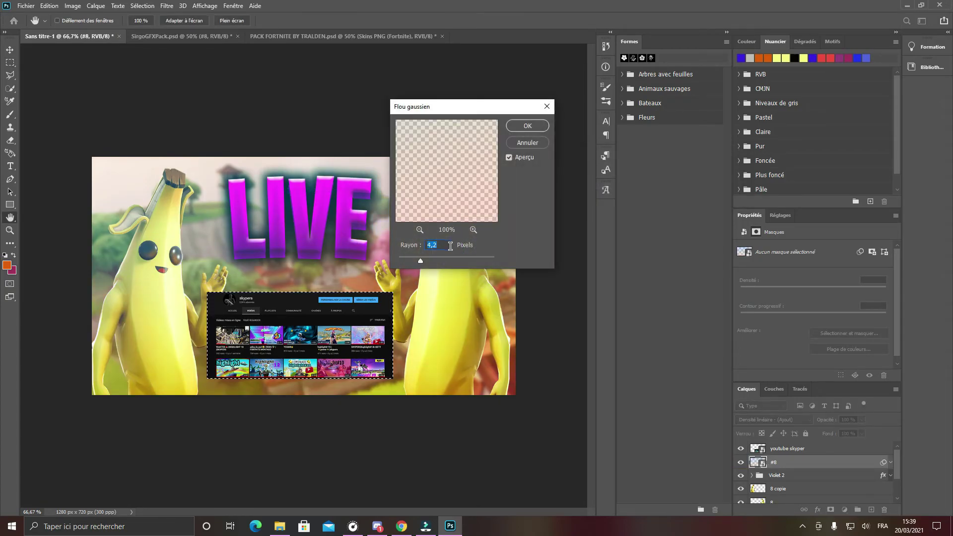
left_click(526, 142)
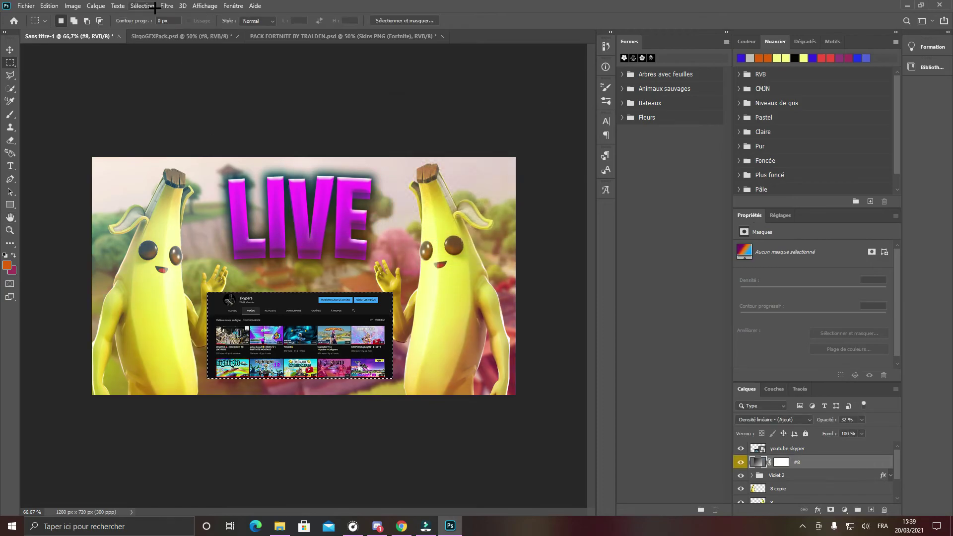
left_click(167, 6)
mouse_move(209, 146)
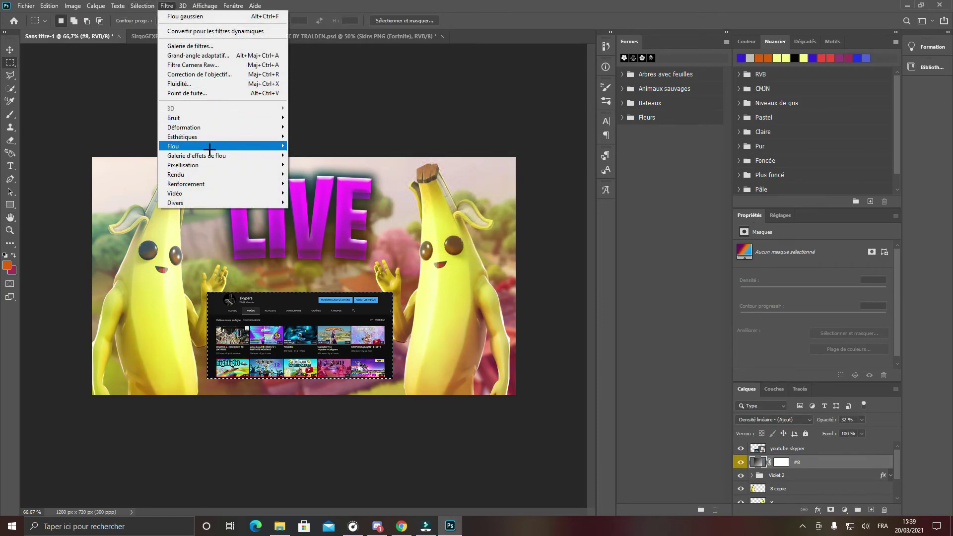
left_click(321, 193)
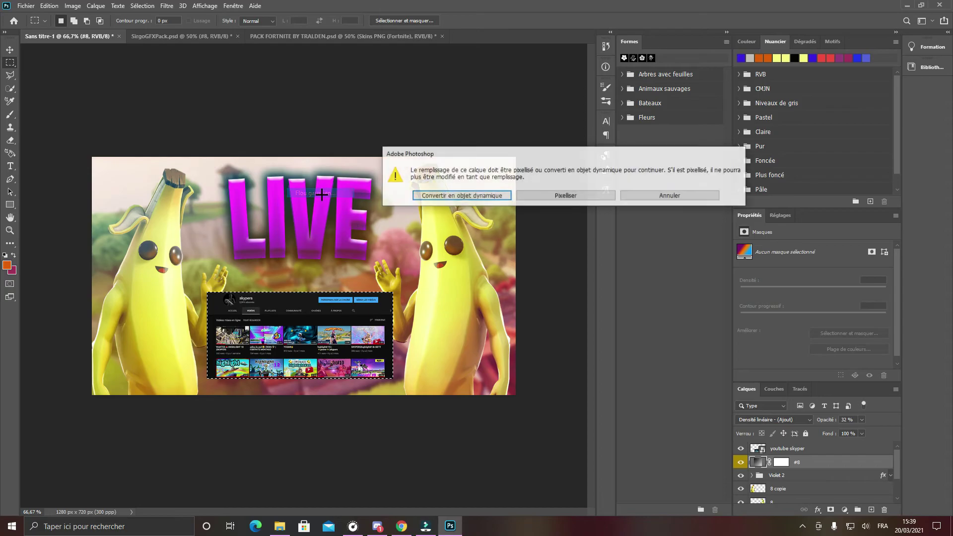
left_click(564, 196)
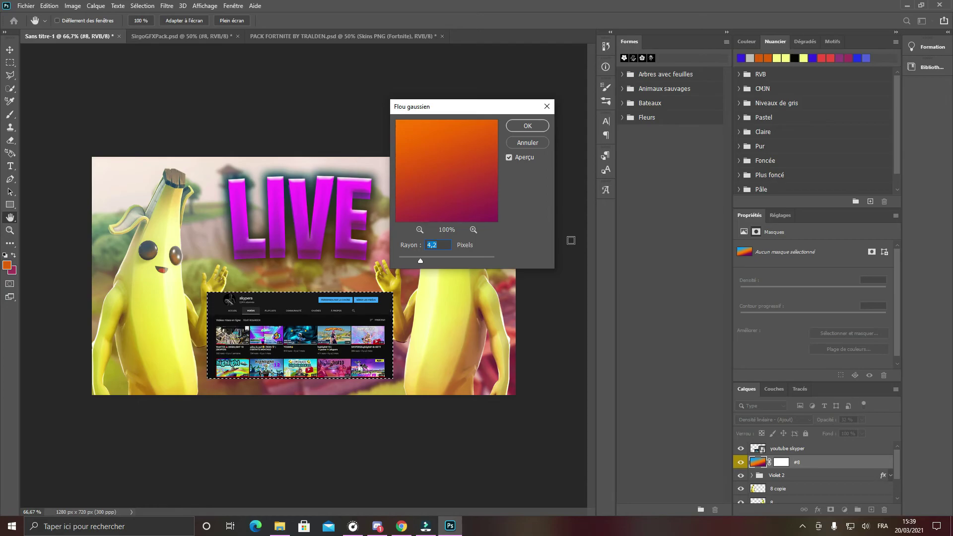
left_click(547, 106)
Apply a Gaussian blur with a 4.2 px radius to the youtube skyper layer.
left_click(796, 450)
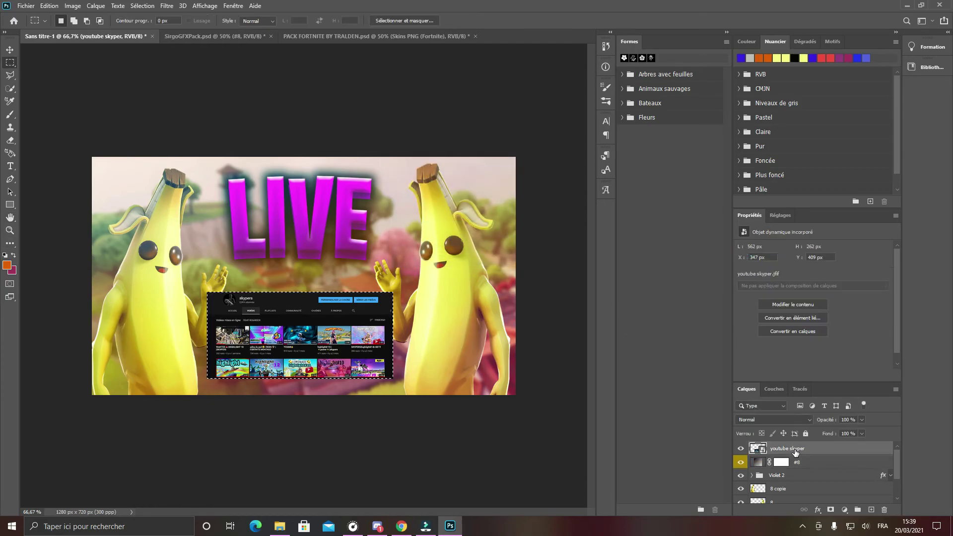
left_click(165, 6)
mouse_move(196, 147)
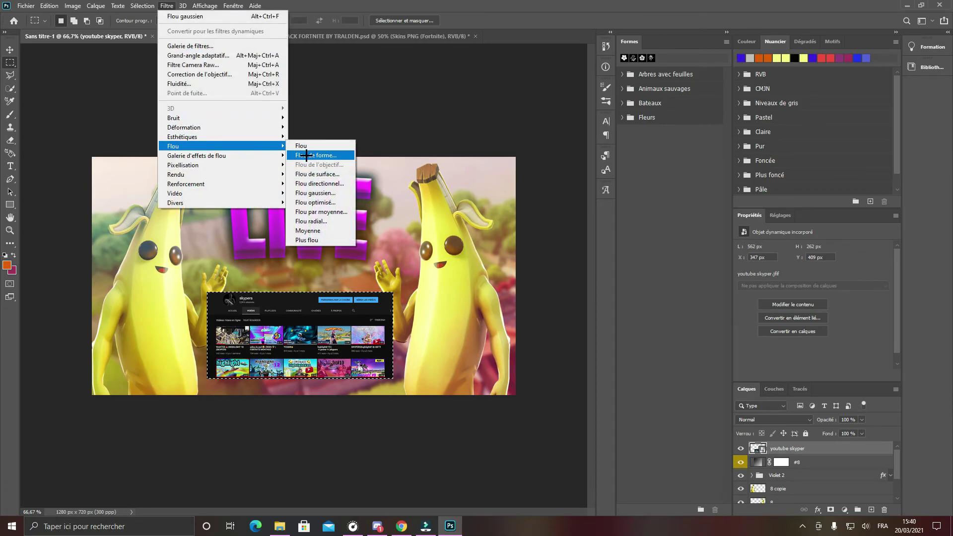
left_click(325, 194)
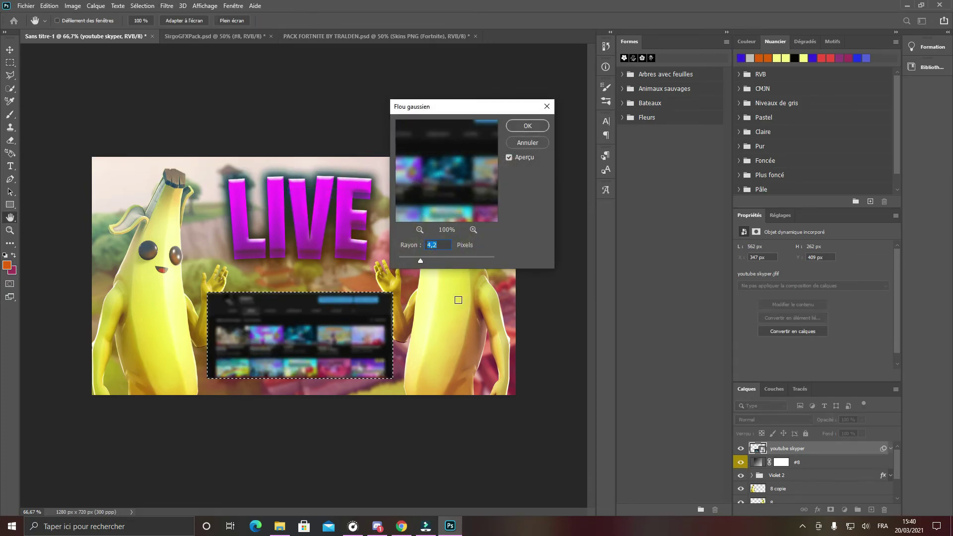
left_click(528, 125)
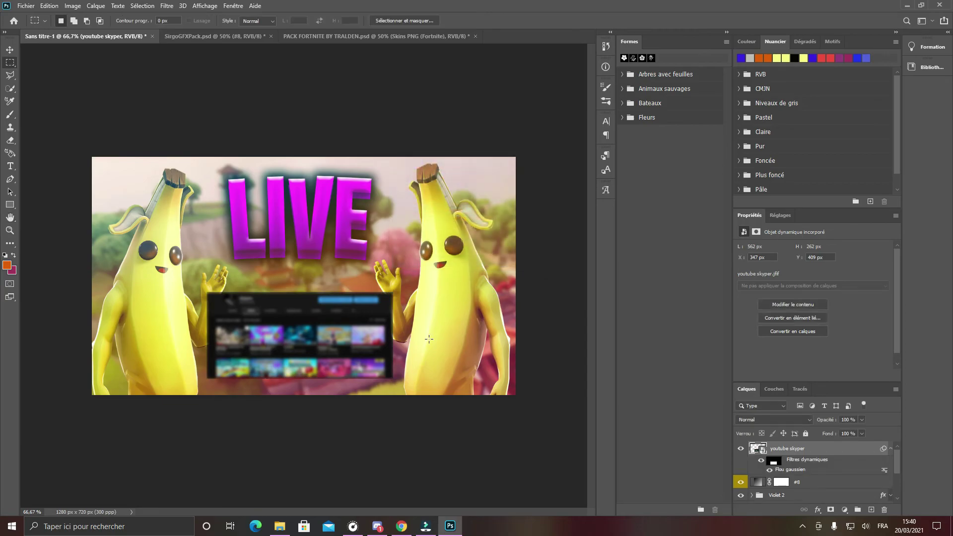
Move the youtube skyper layer beneath the banana layers, directly above village layer 9.
left_click_drag(811, 450, 790, 478)
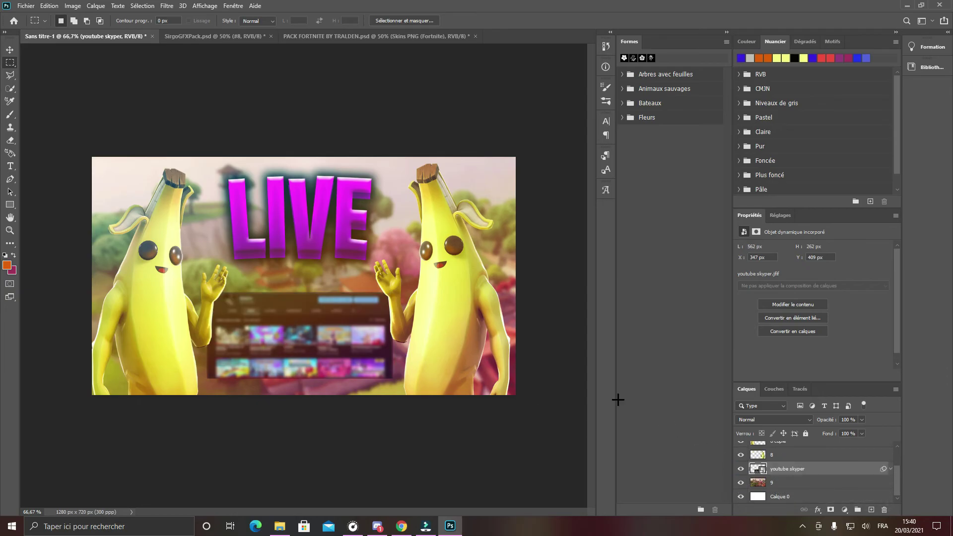
scroll(783, 480, "up", 3)
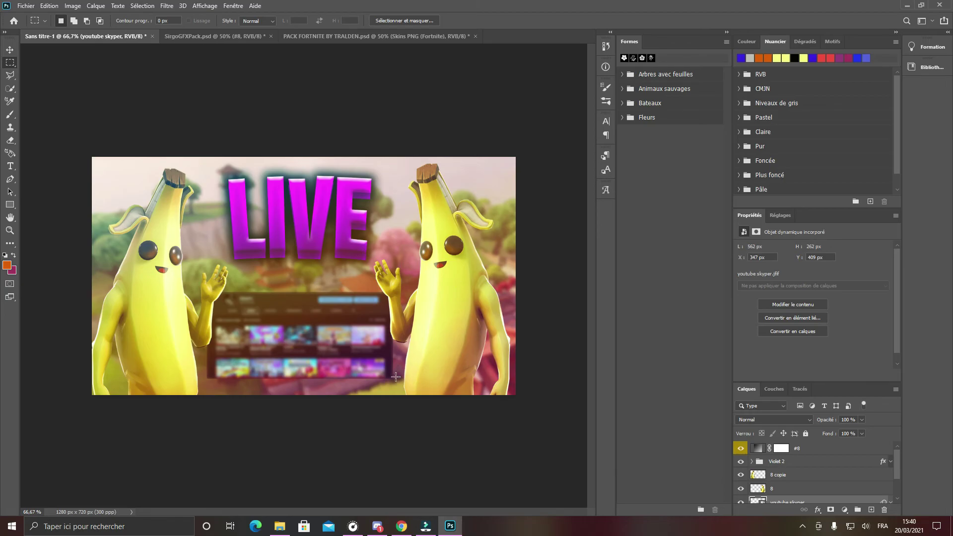
scroll(769, 480, "down", 3)
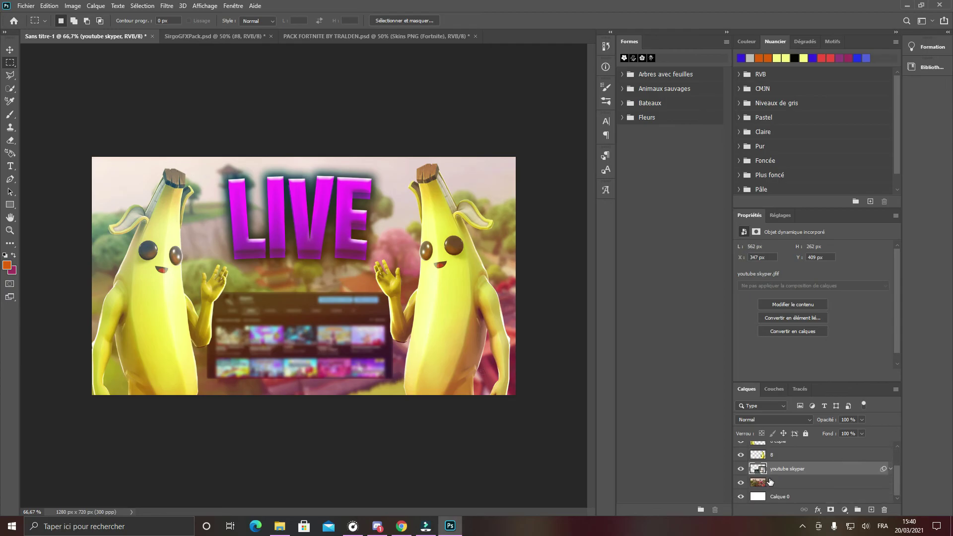
Enlarge village background layer 9 to about 105% and reposition it so it still covers the whole canvas.
left_click(771, 483)
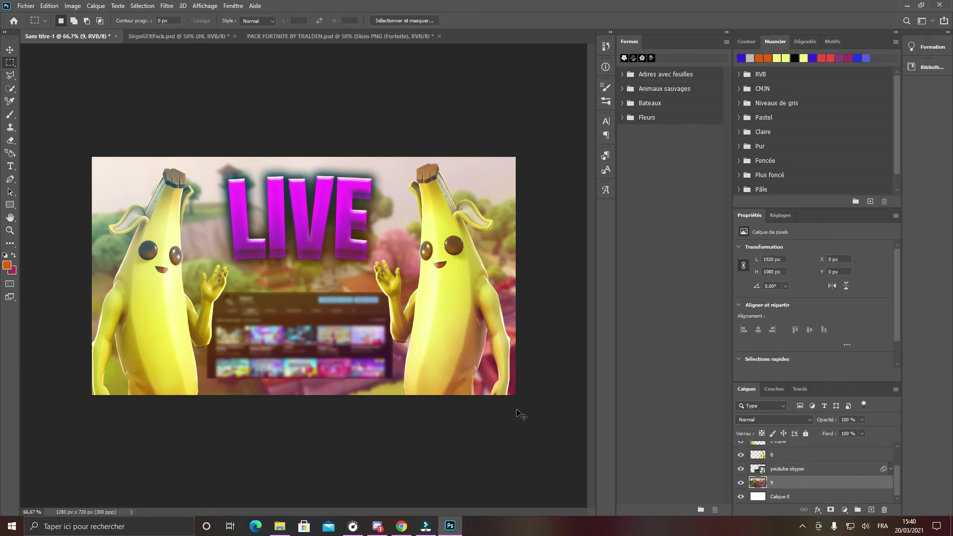
key("ctrl+t")
left_click_drag(92, 158, 57, 137)
left_click_drag(458, 346, 435, 335)
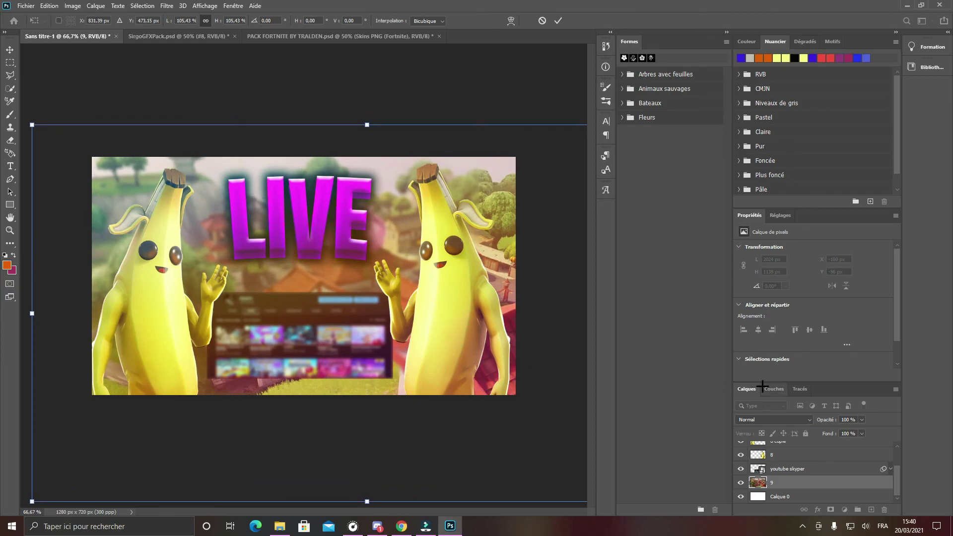
key("m")
Bring village layer 9 to the top of the stack and apply a 5.2 px Gaussian blur across the whole canvas.
left_click_drag(795, 485, 791, 448)
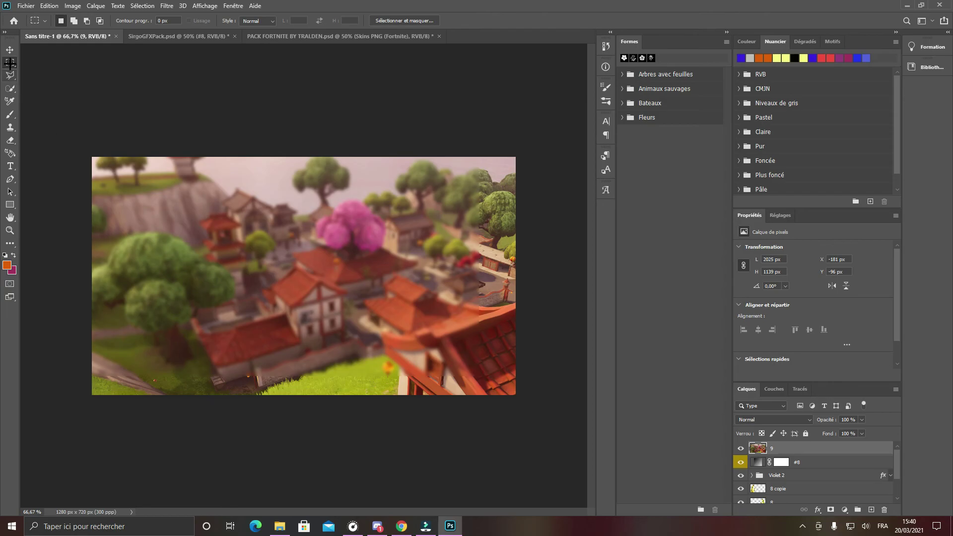
left_click_drag(58, 124, 556, 464)
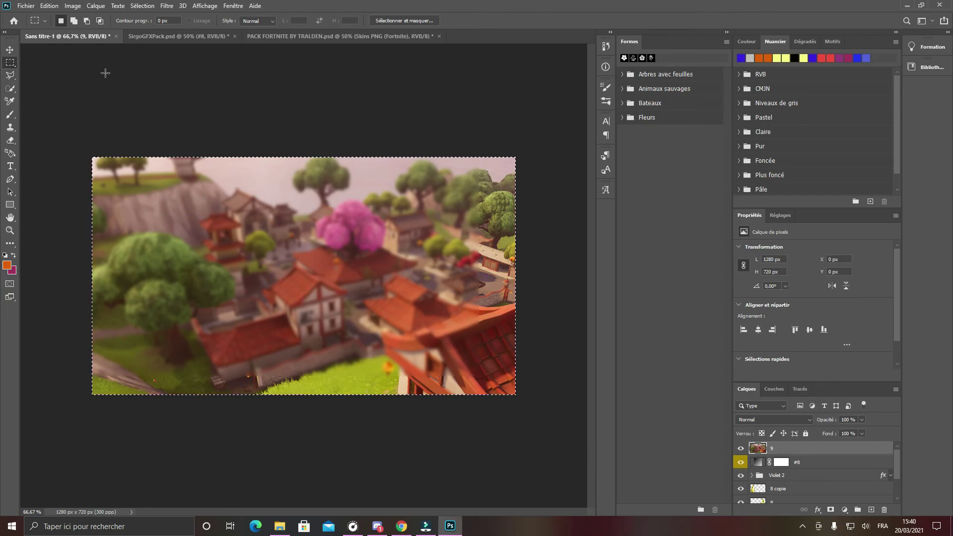
left_click(160, 6)
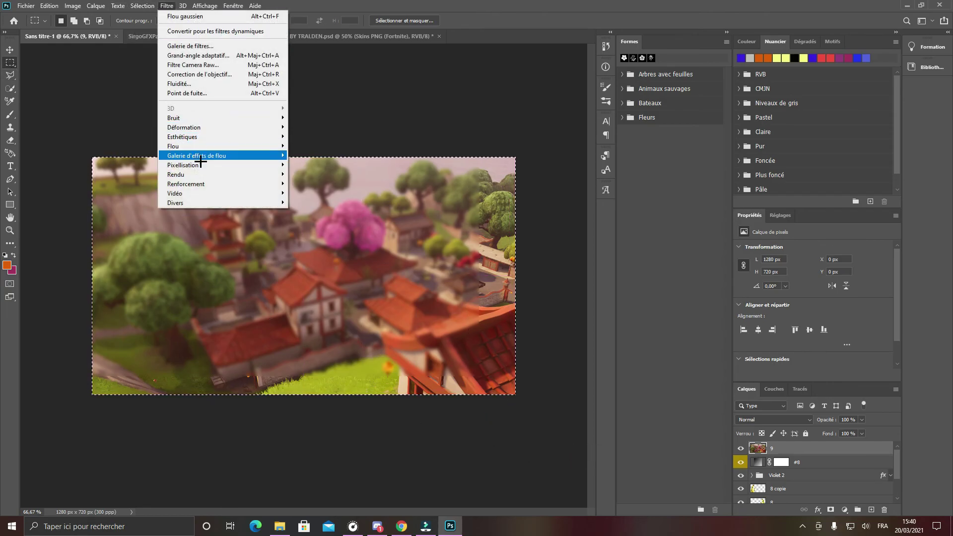
mouse_move(251, 146)
left_click(304, 193)
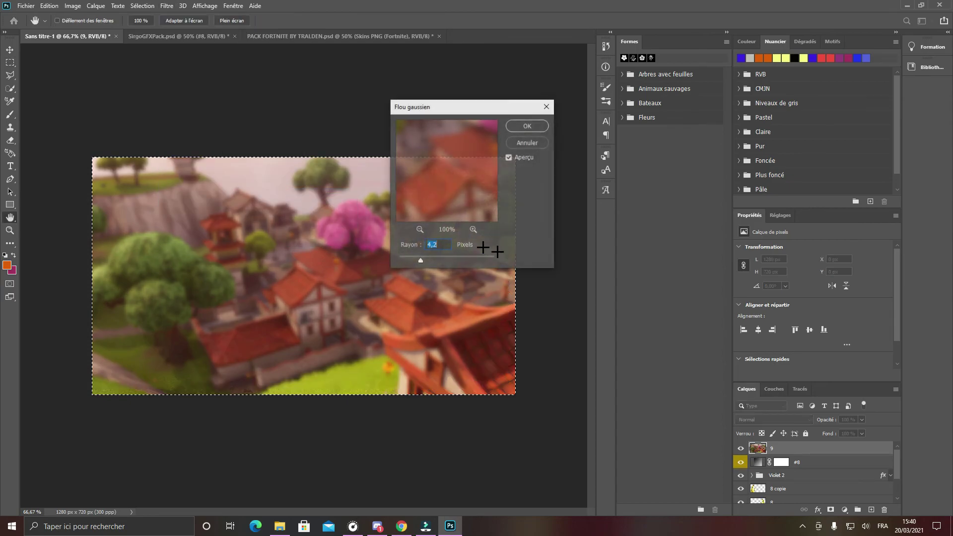
left_click_drag(421, 260, 424, 261)
left_click(527, 126)
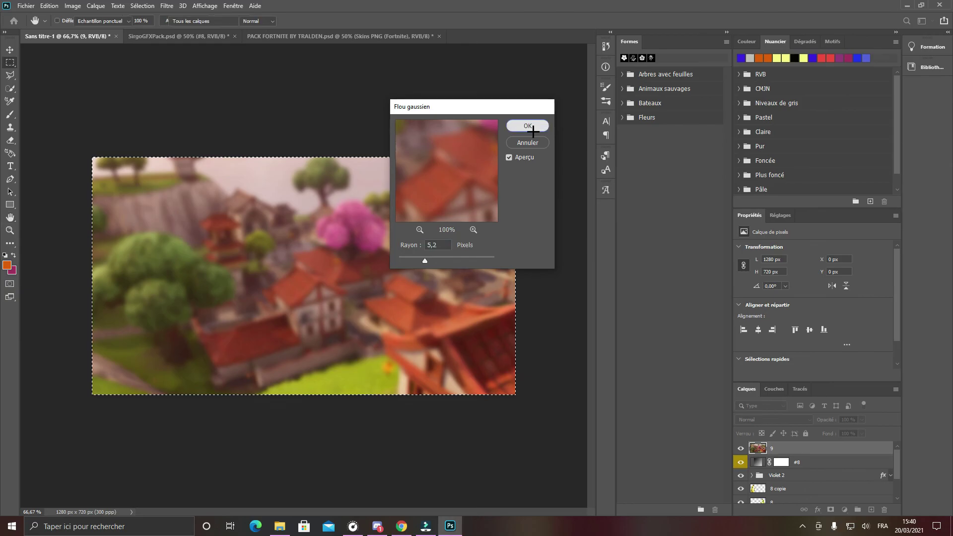
Move village layer 9 back beneath the youtube skyper layer and delete the white Calque 0 layer, leaving nothing selected.
left_click_drag(784, 450, 784, 496)
right_click(783, 496)
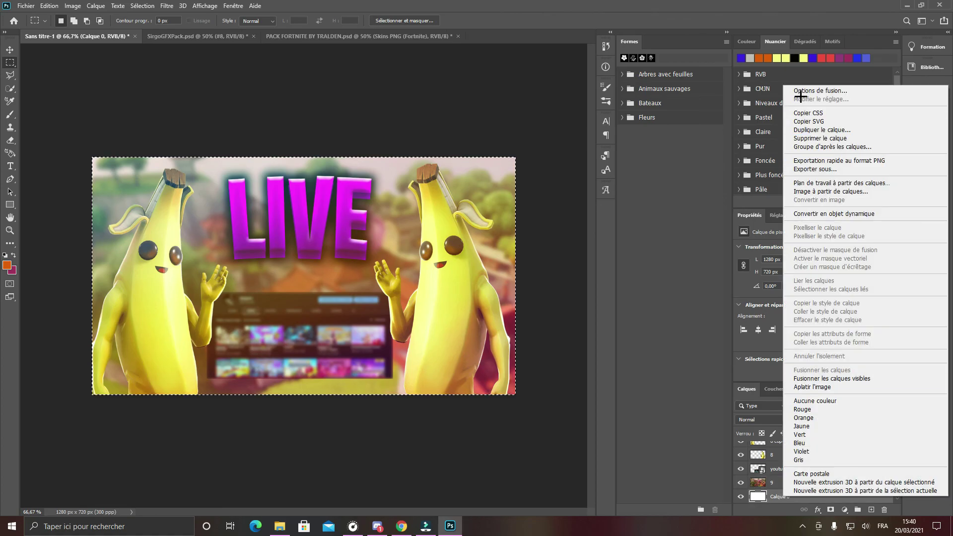
left_click(817, 139)
left_click(428, 193)
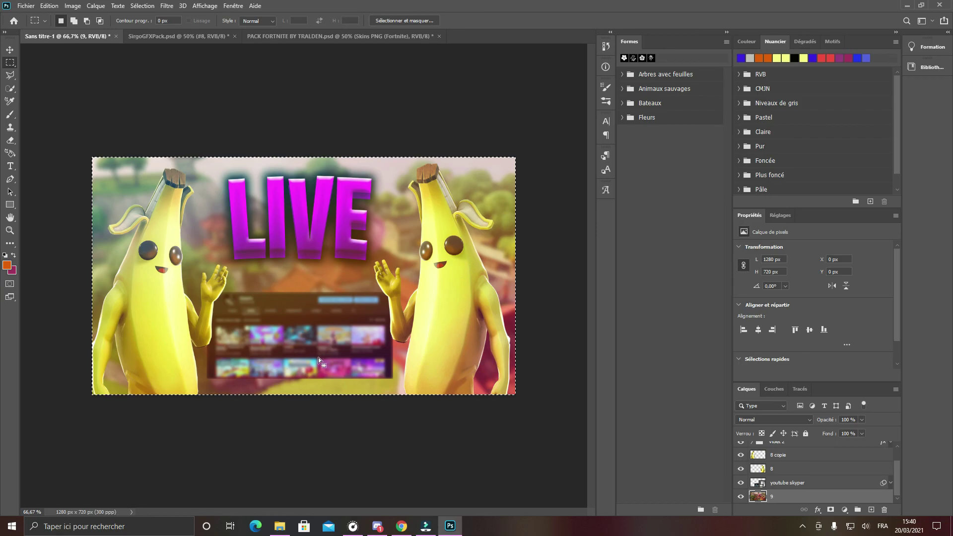
left_click(507, 468)
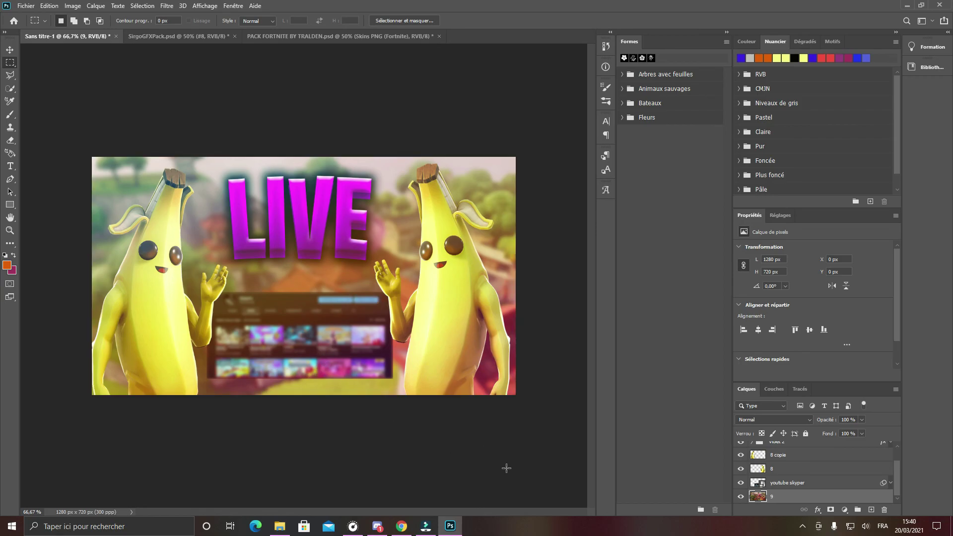